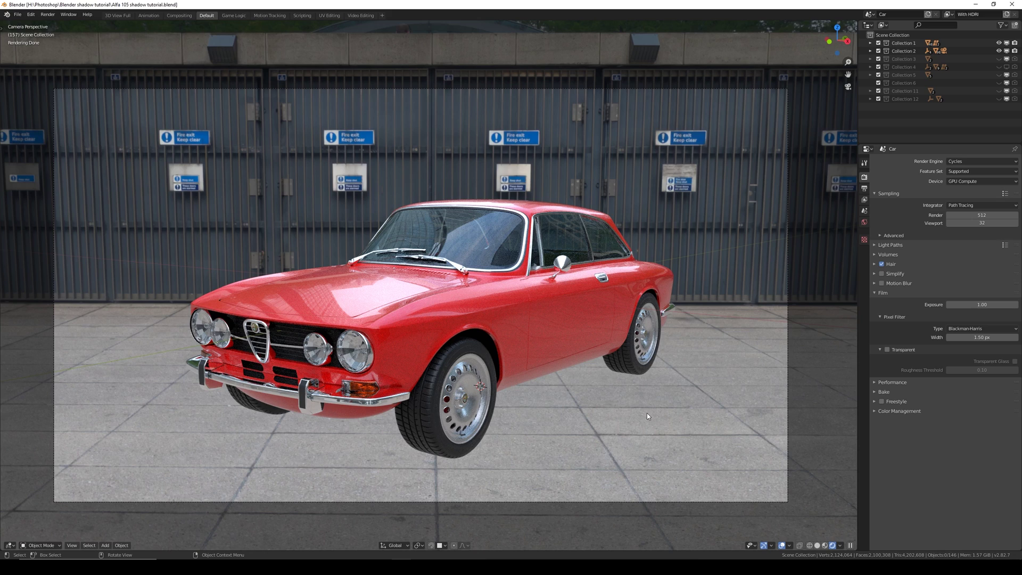
Add a plane beneath the car and scale it up about 4.4 times to cover the visible ground
key(shift+a)
mouse_move(646, 413)
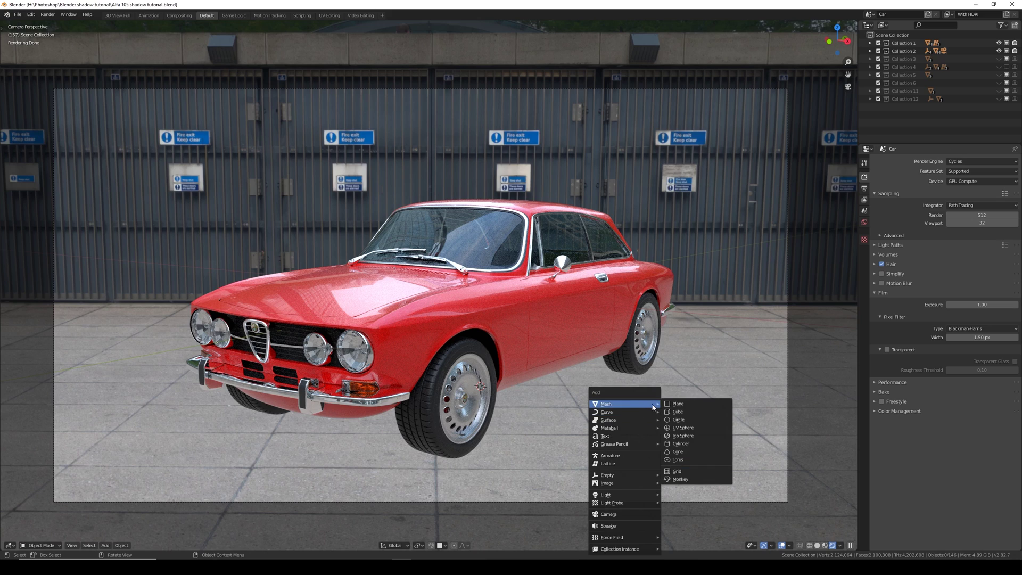
click(677, 403)
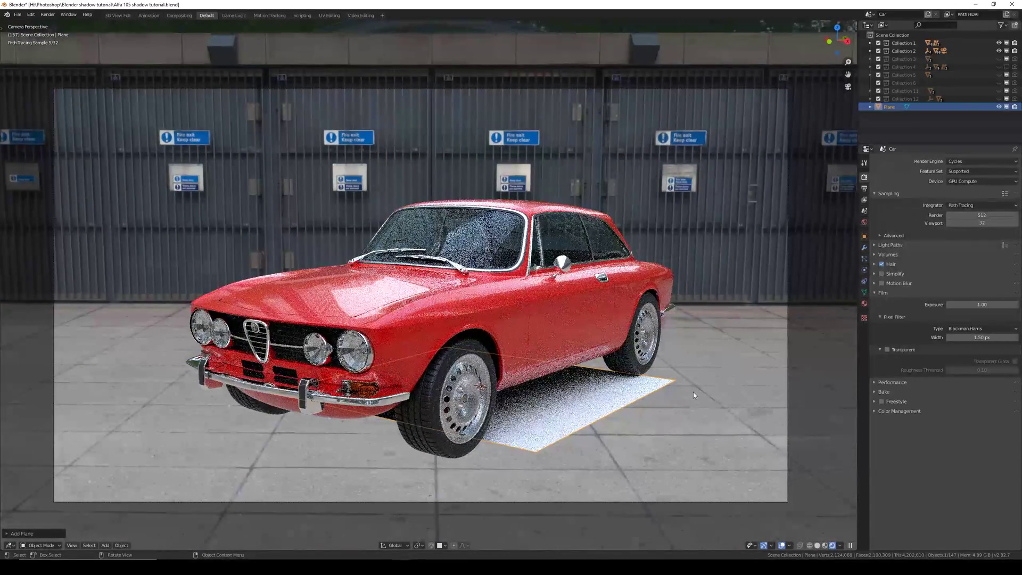
key(s)
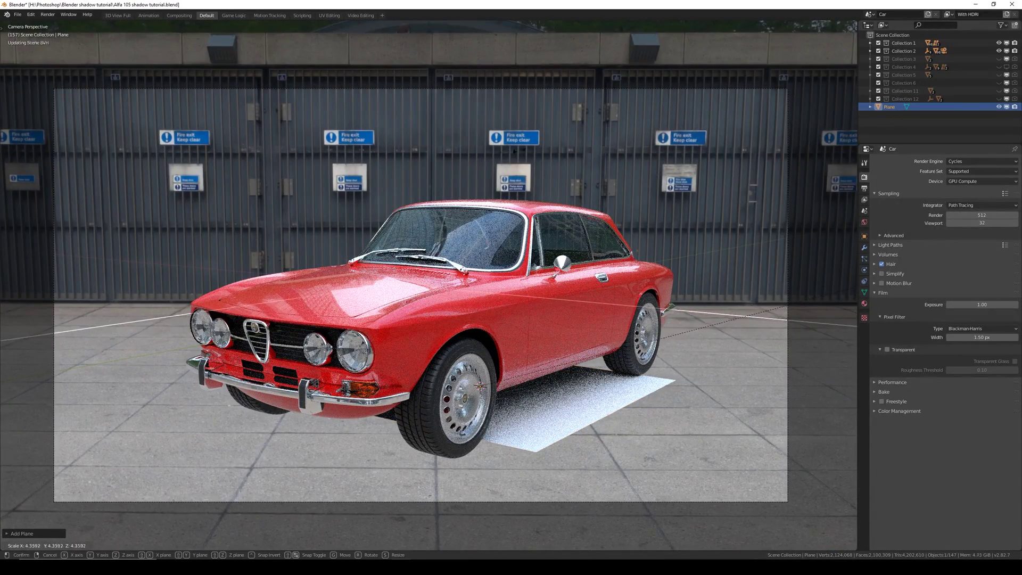
click(616, 275)
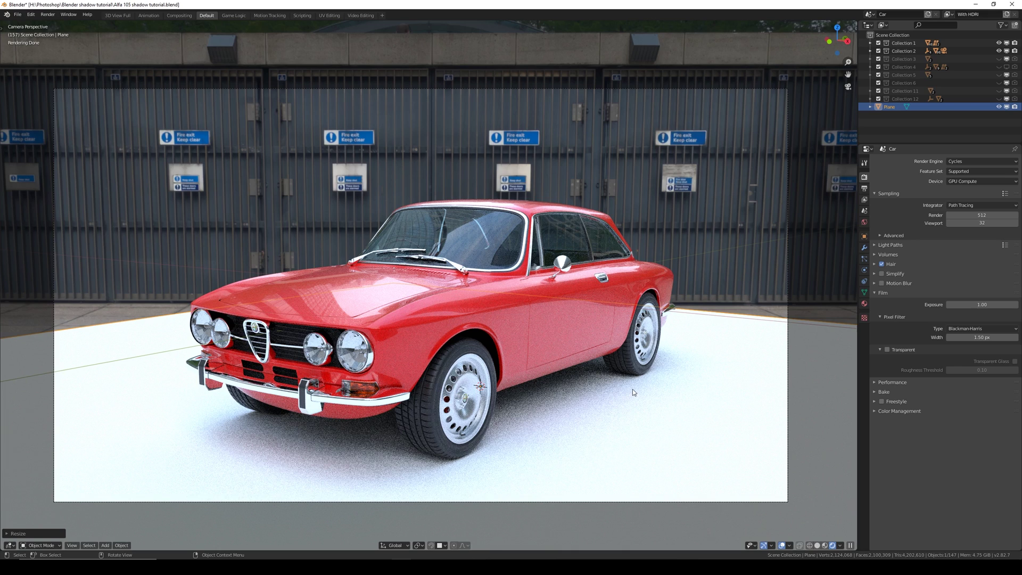
Make the plane a shadow catcher with Diffuse, Glossy, Transmission and Volume Scatter ray visibility off, and save the file
click(864, 236)
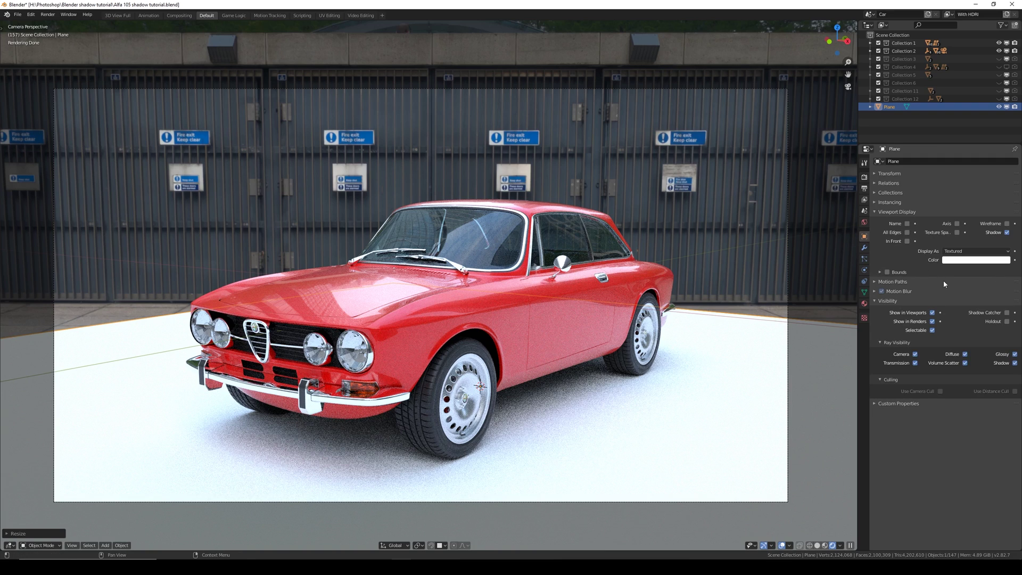
click(1007, 313)
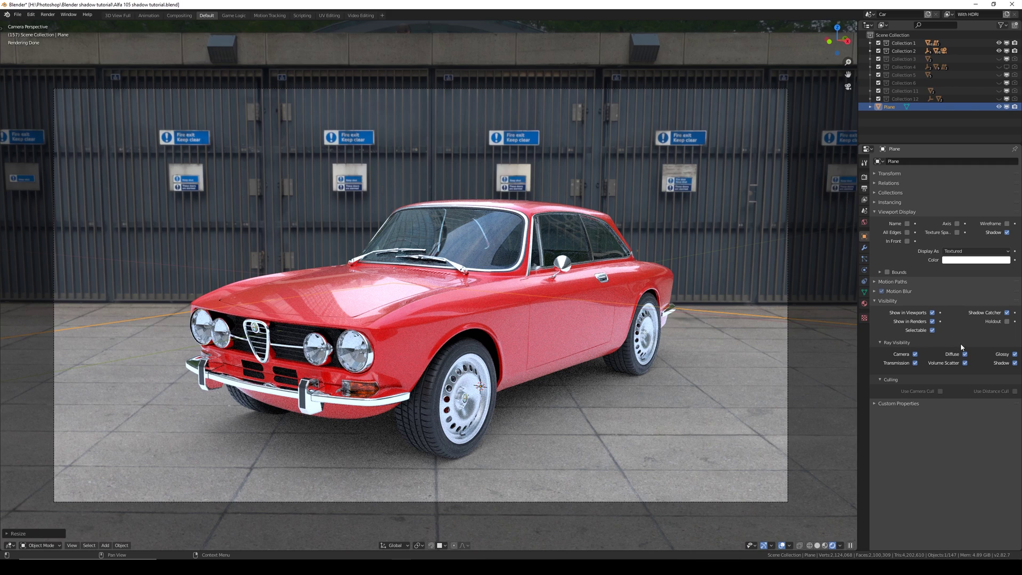
click(1015, 354)
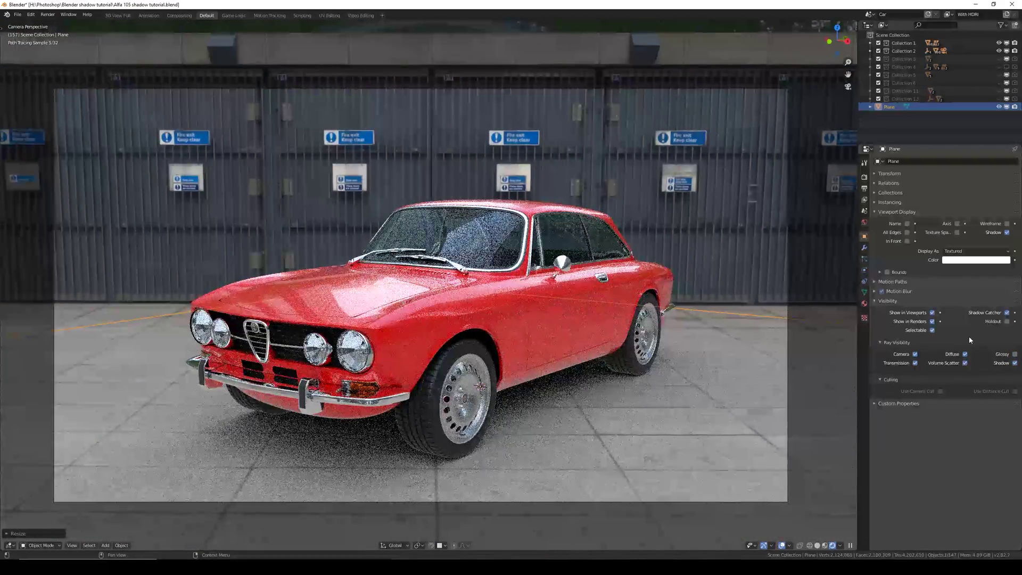
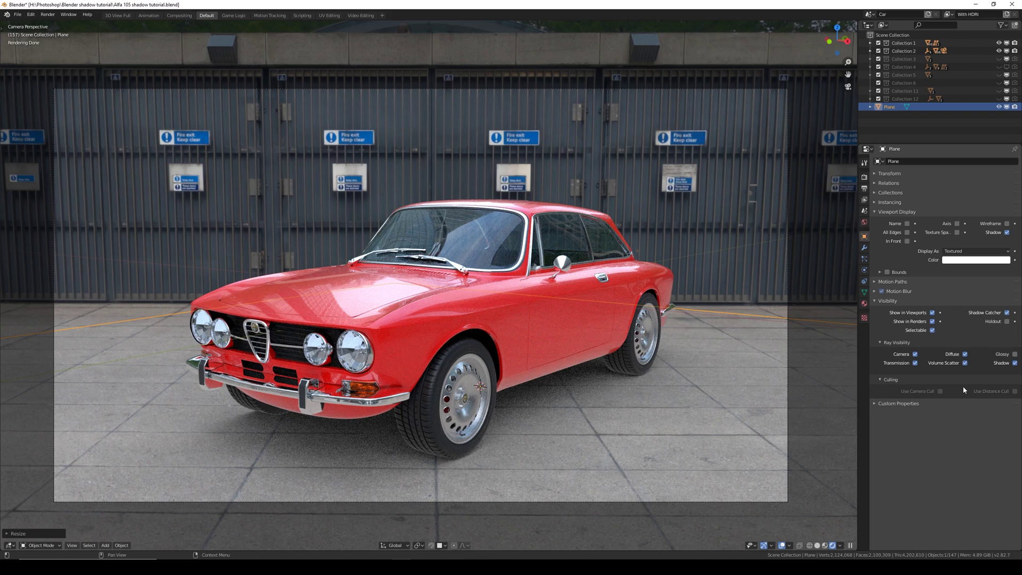
click(915, 363)
click(965, 354)
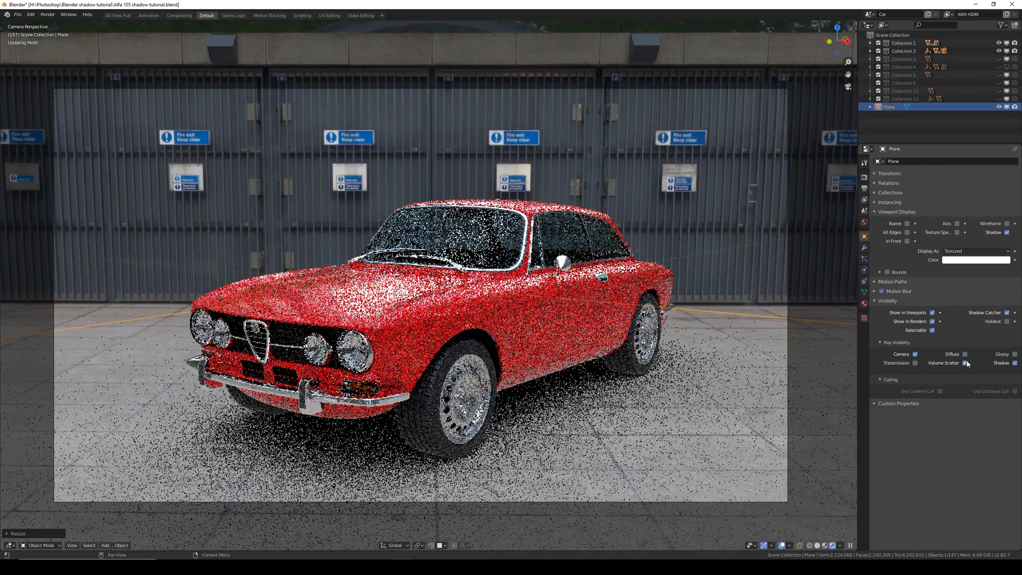
click(966, 363)
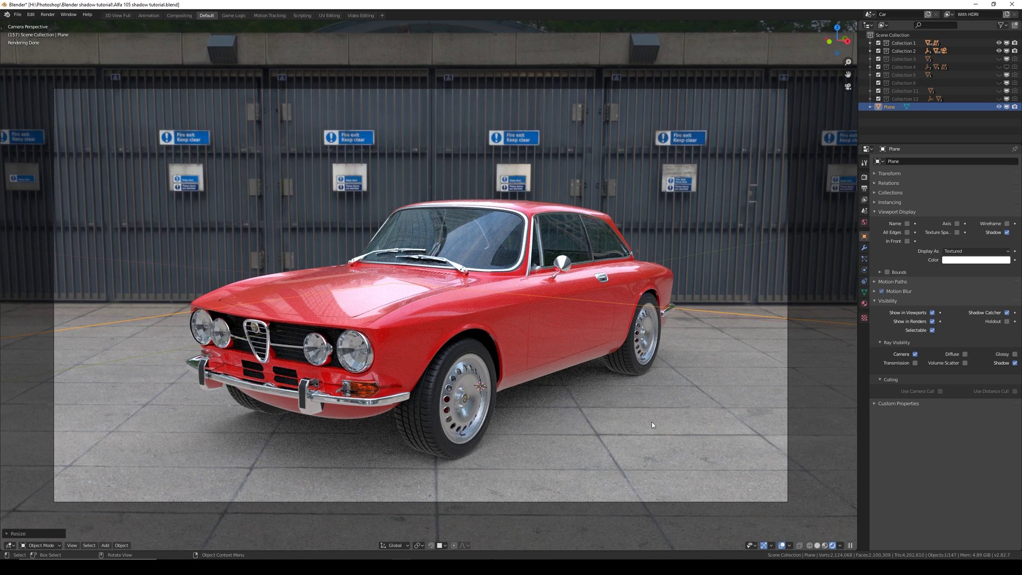
key(ctrl+s)
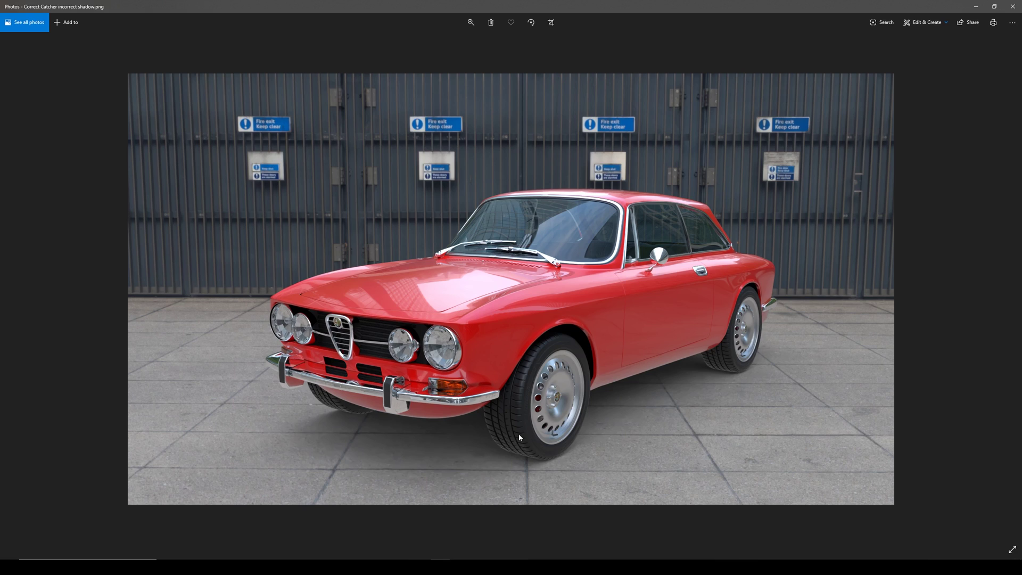
Switch back to Blender and enable the transparent film and the view layer's Ambient Occlusion pass for the car scene
key(alt+Tab)
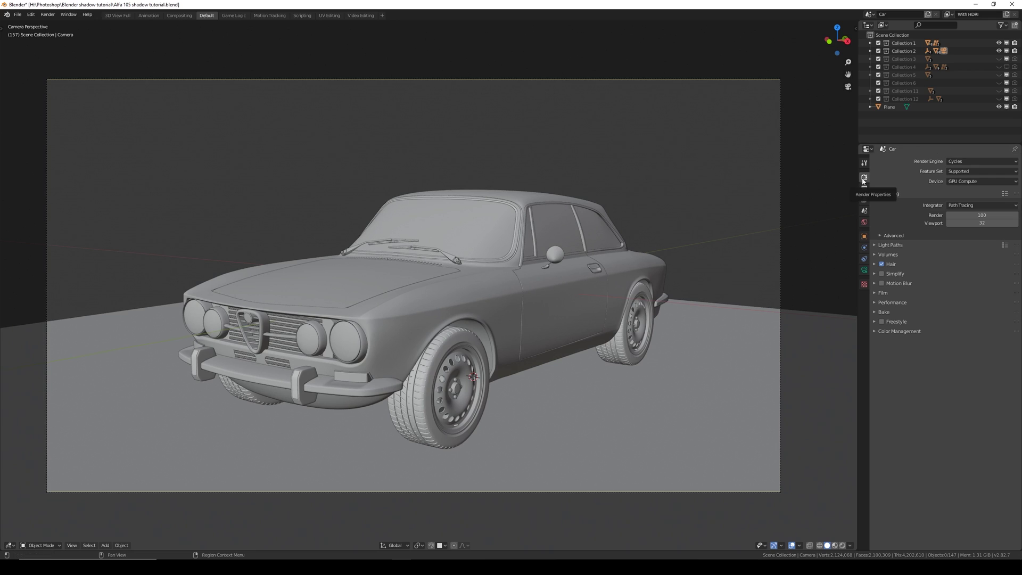
click(882, 293)
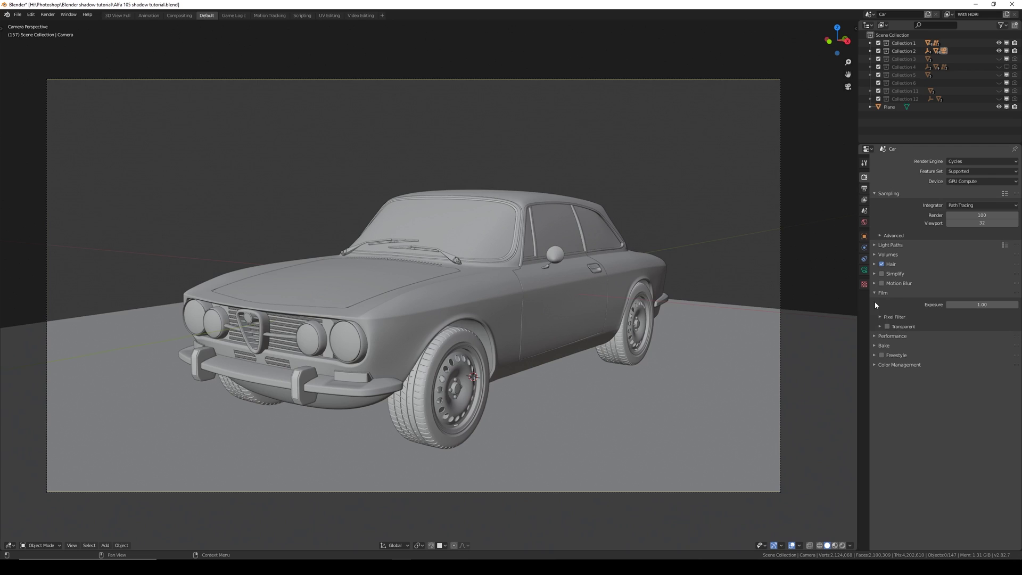
click(887, 327)
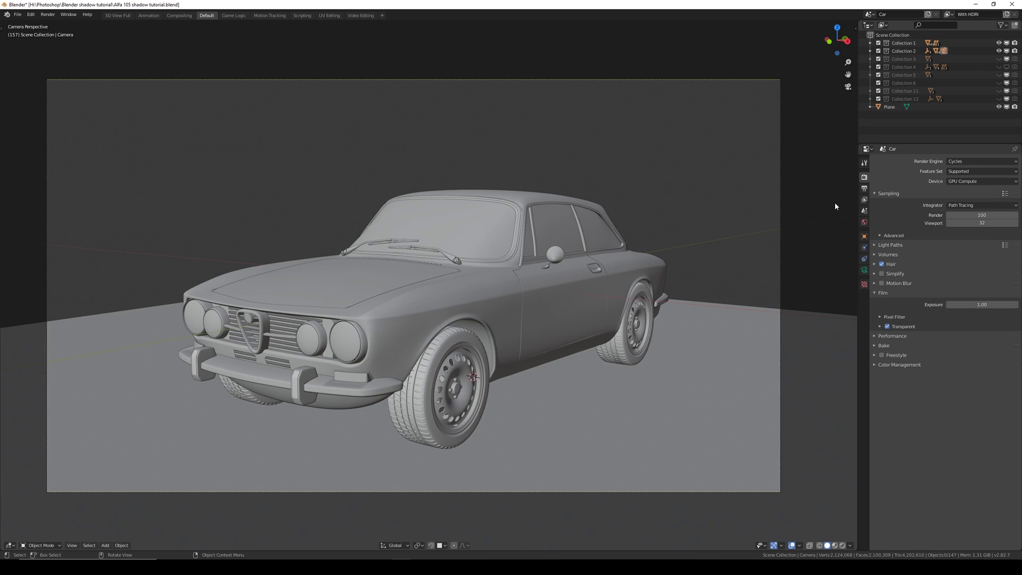
click(864, 200)
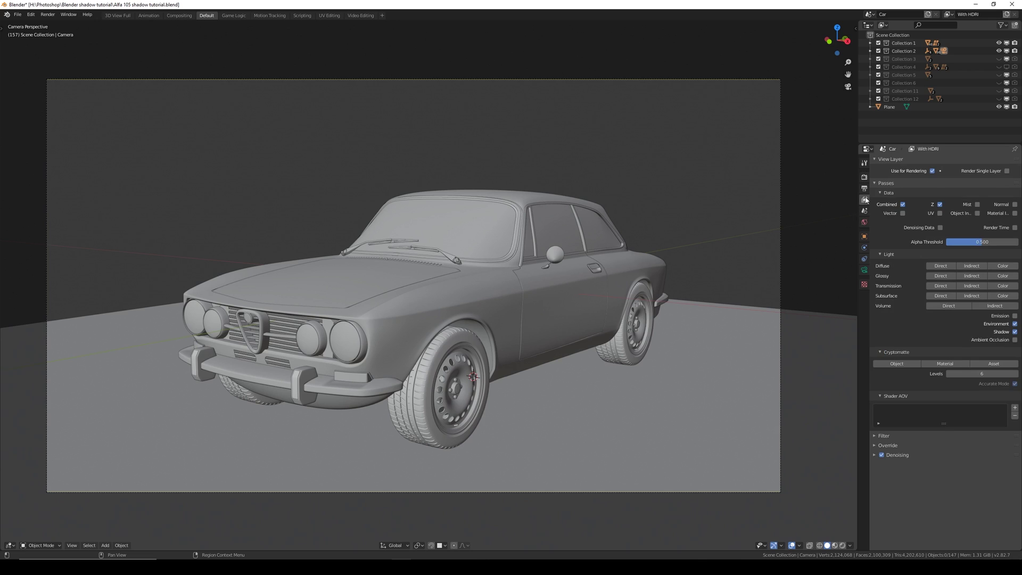
click(1015, 340)
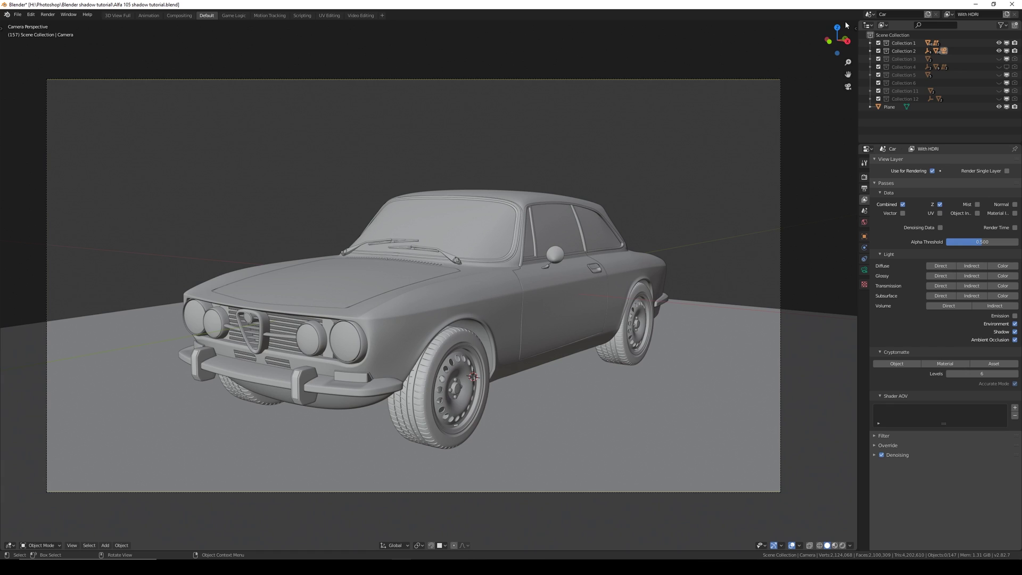
Split the 3D viewport into two areas and show the World shader nodes in the new one
drag(855, 22, 432, 65)
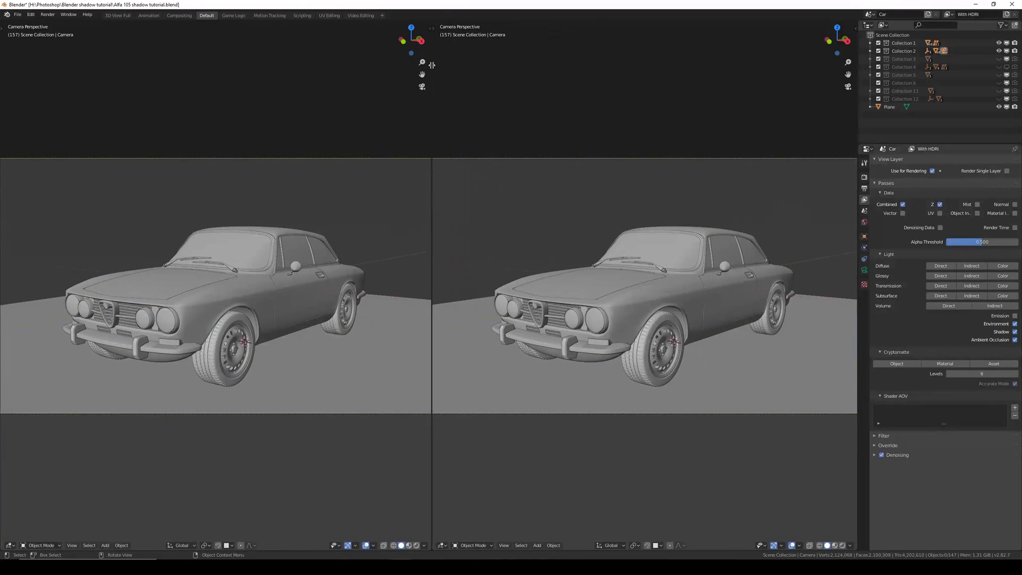
click(442, 546)
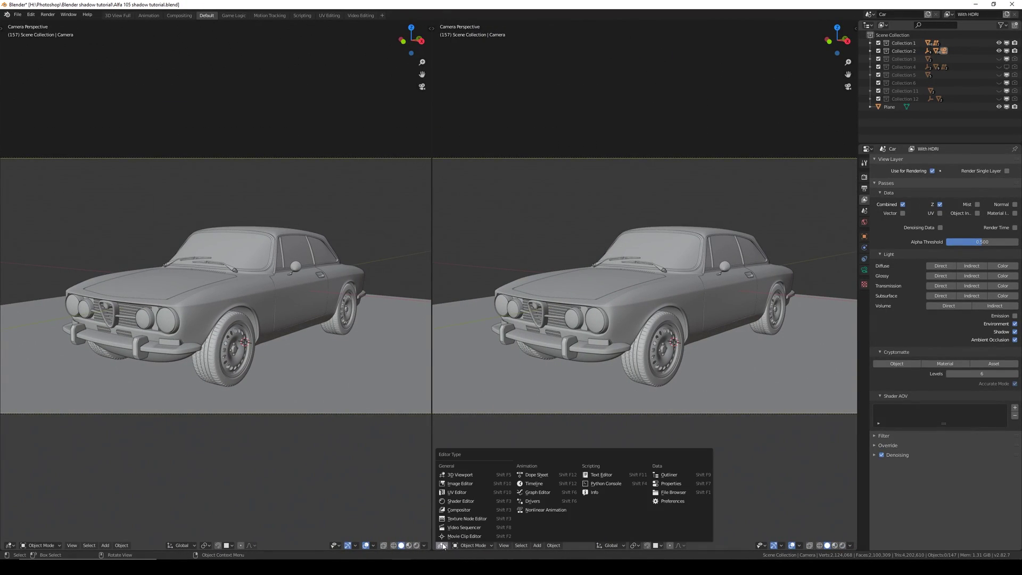
click(458, 510)
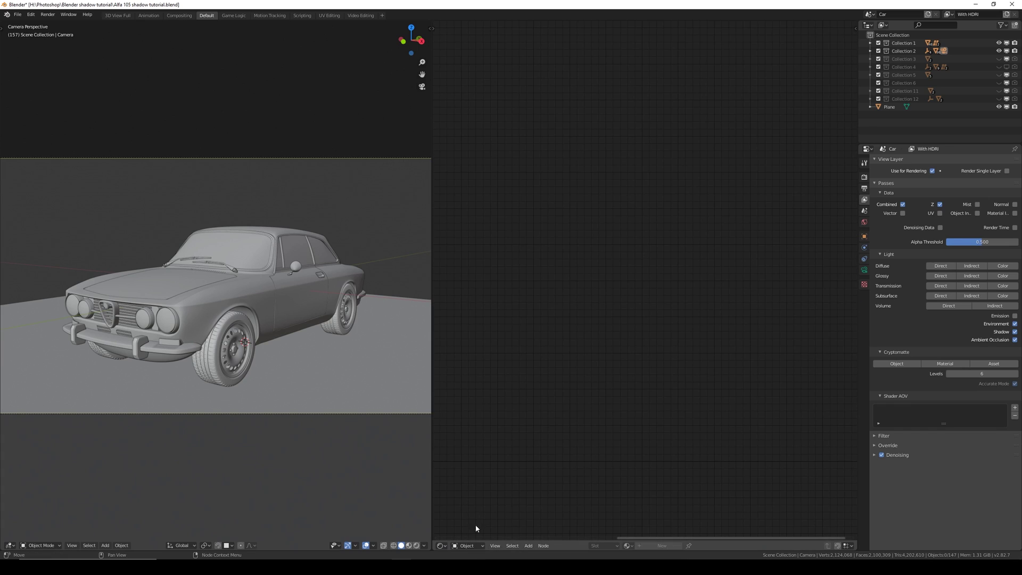
click(475, 546)
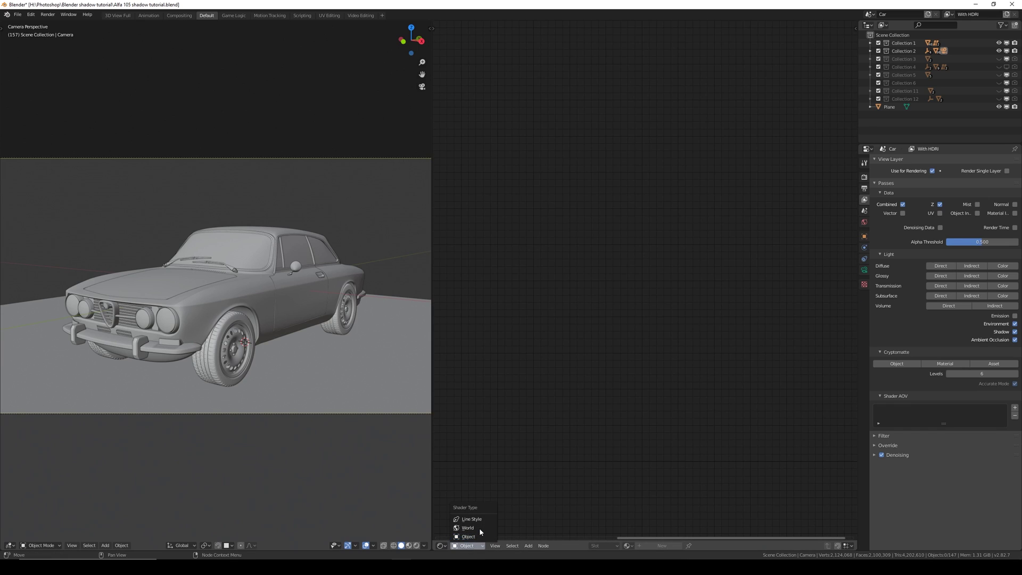
click(479, 528)
key(Home)
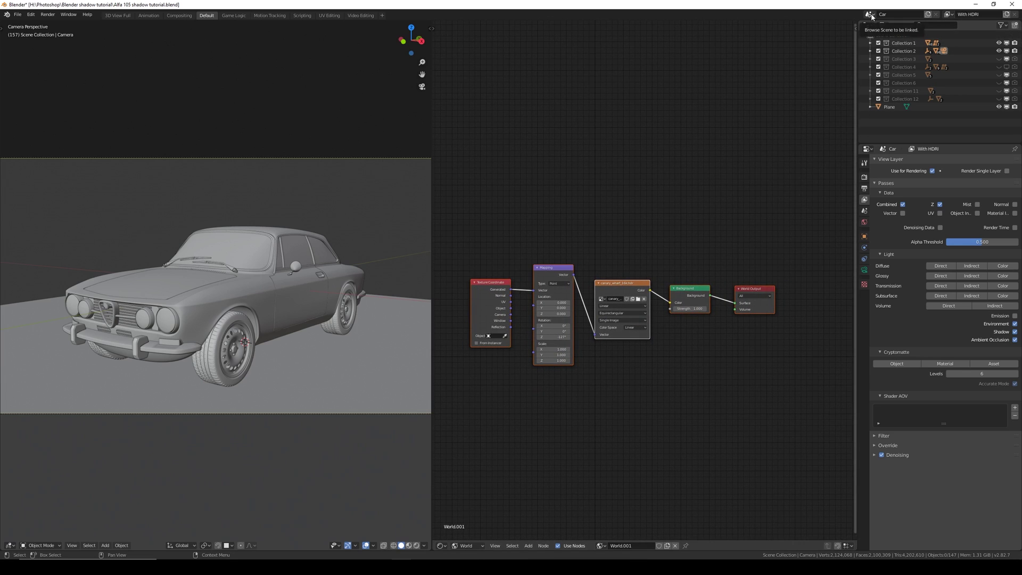
Create a new empty scene and name it Background
click(930, 16)
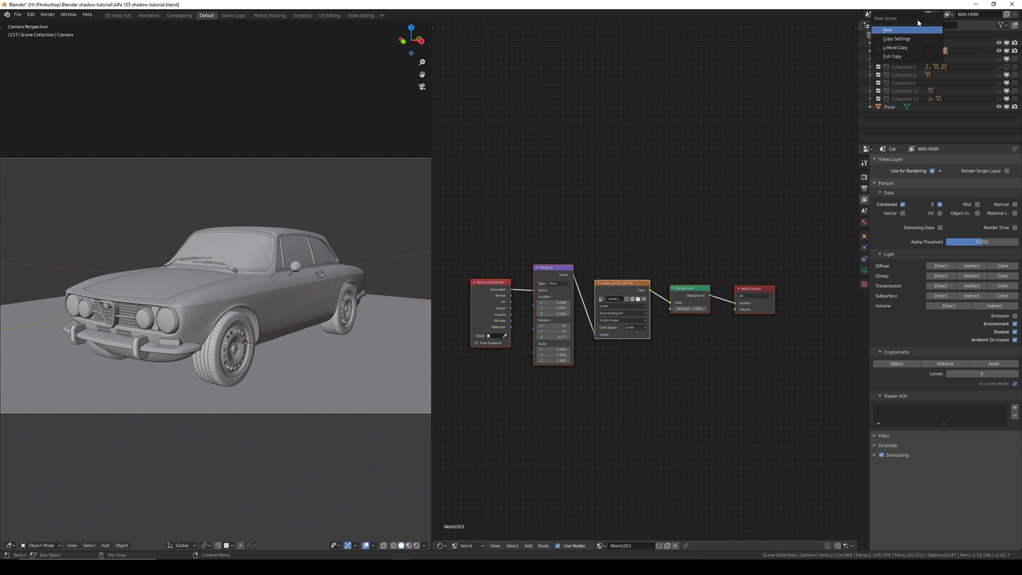
click(904, 27)
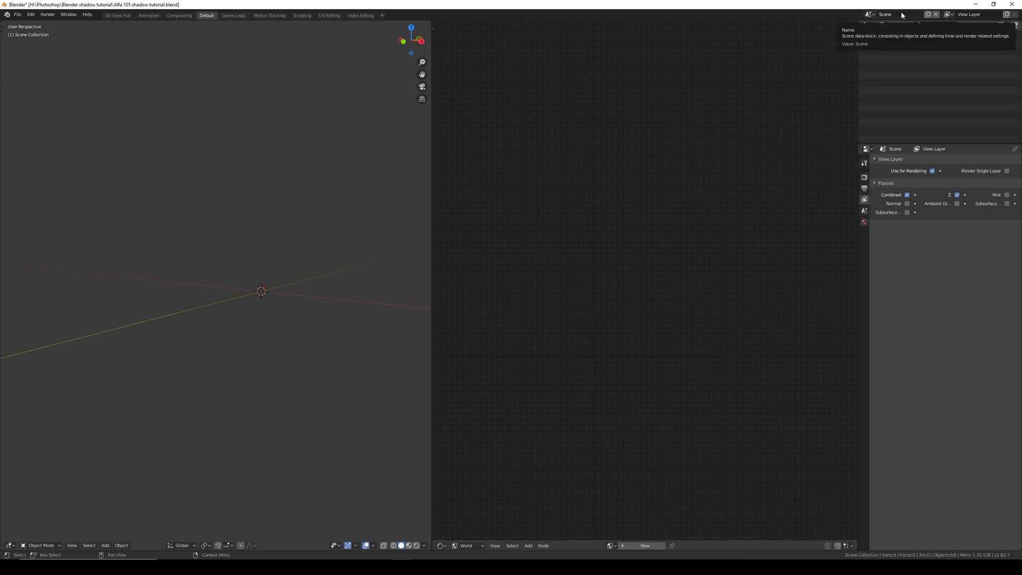
double_click(902, 15)
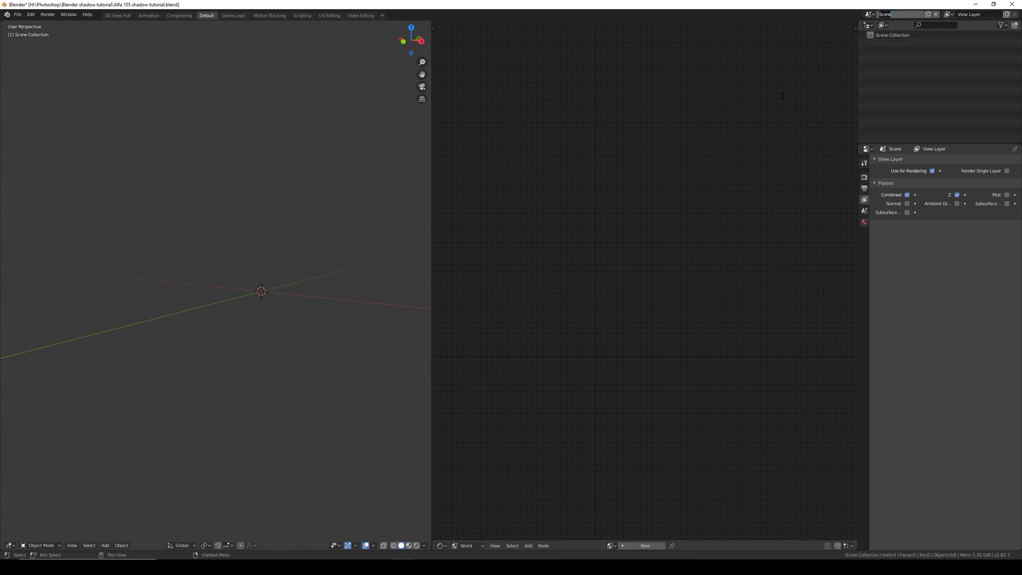
text(Background)
key(Return)
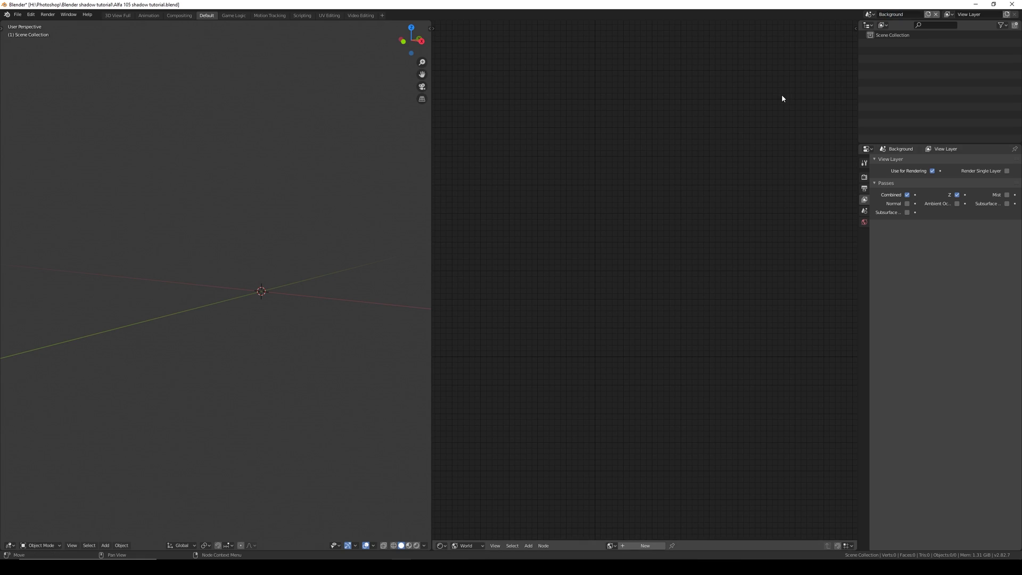
Set the Background scene to render in Cycles on GPU Compute with 1 render sample
click(864, 179)
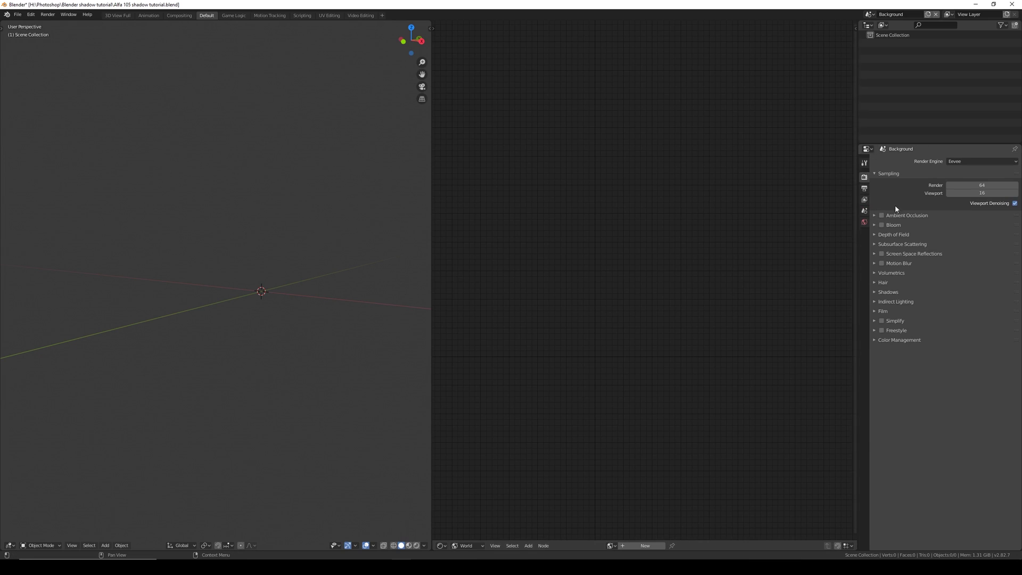
click(965, 163)
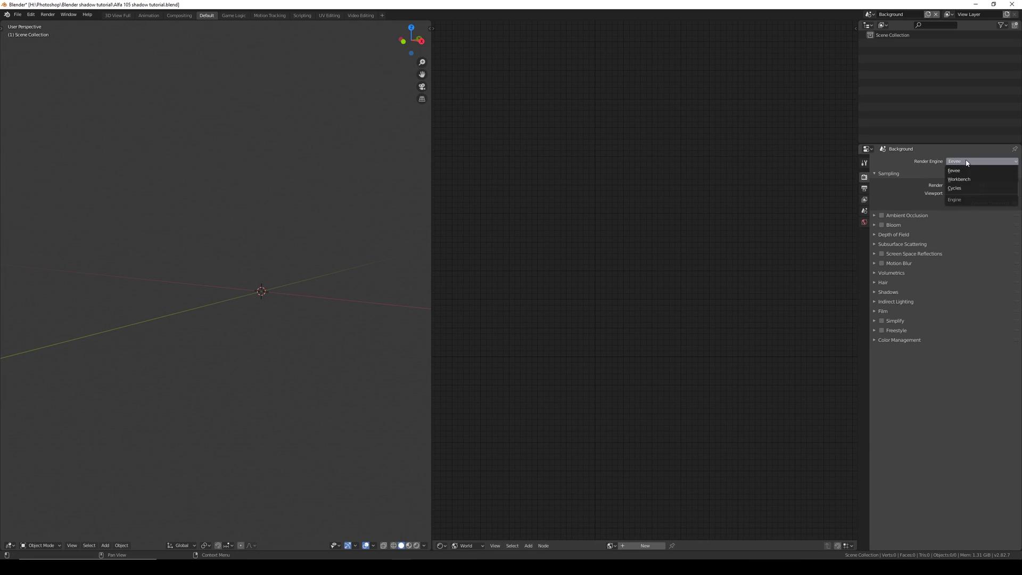
click(951, 190)
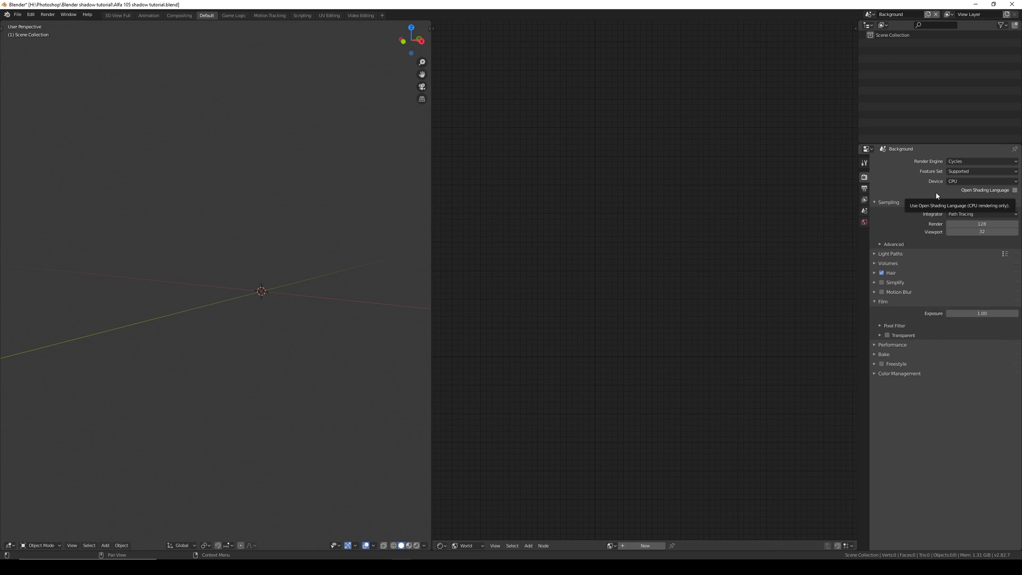
click(958, 182)
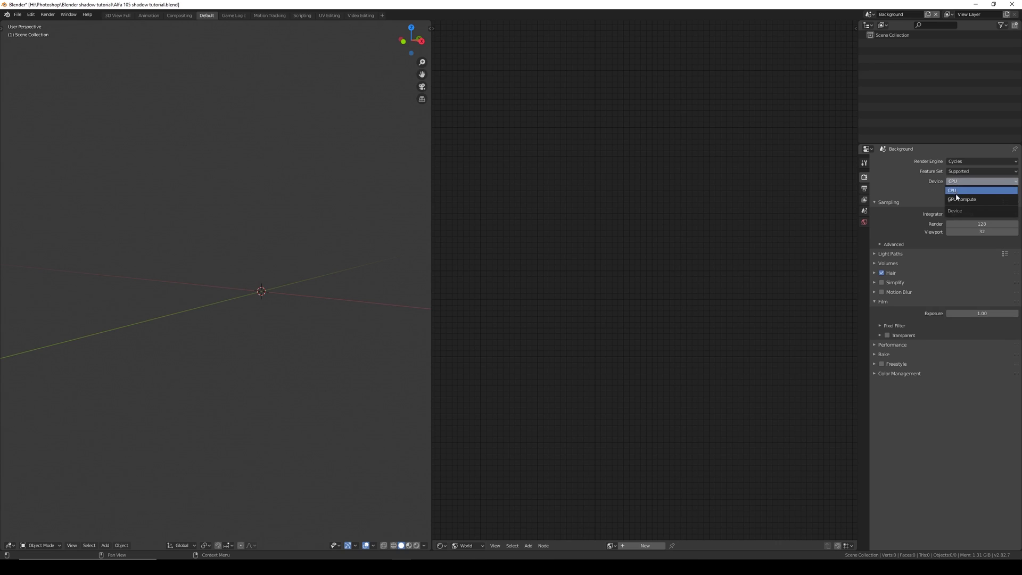
click(957, 194)
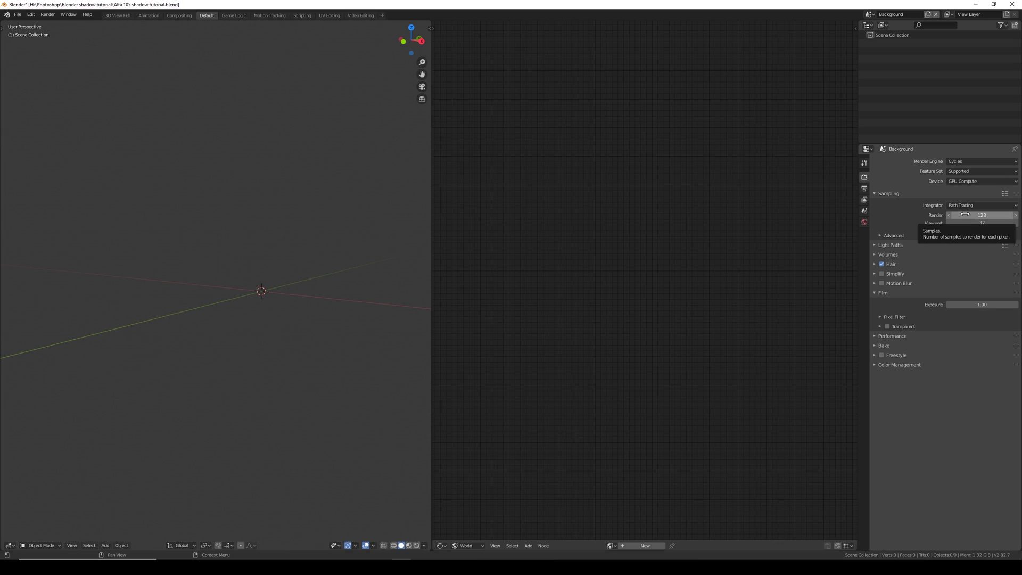
click(991, 215)
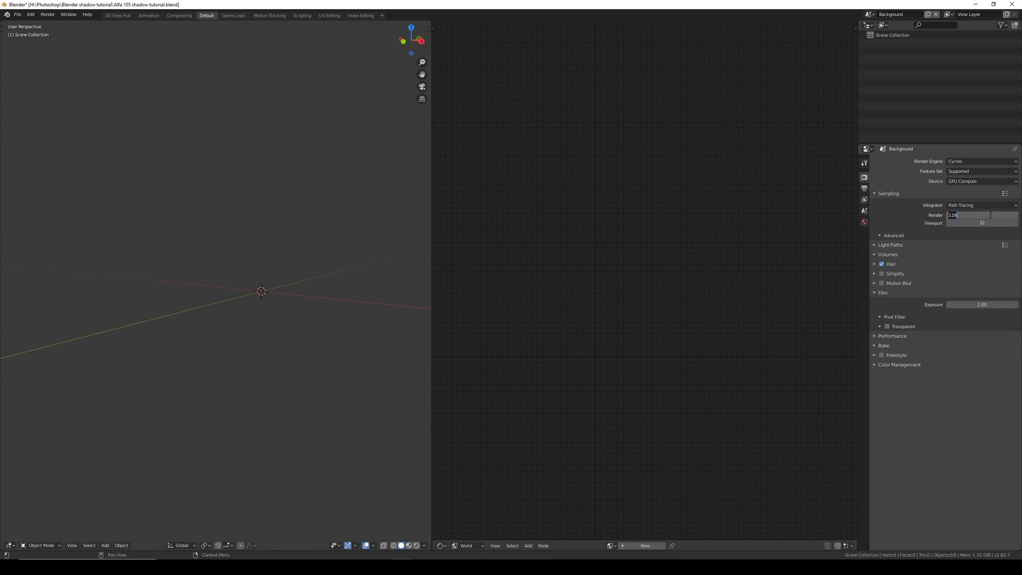
text(1)
key(Return)
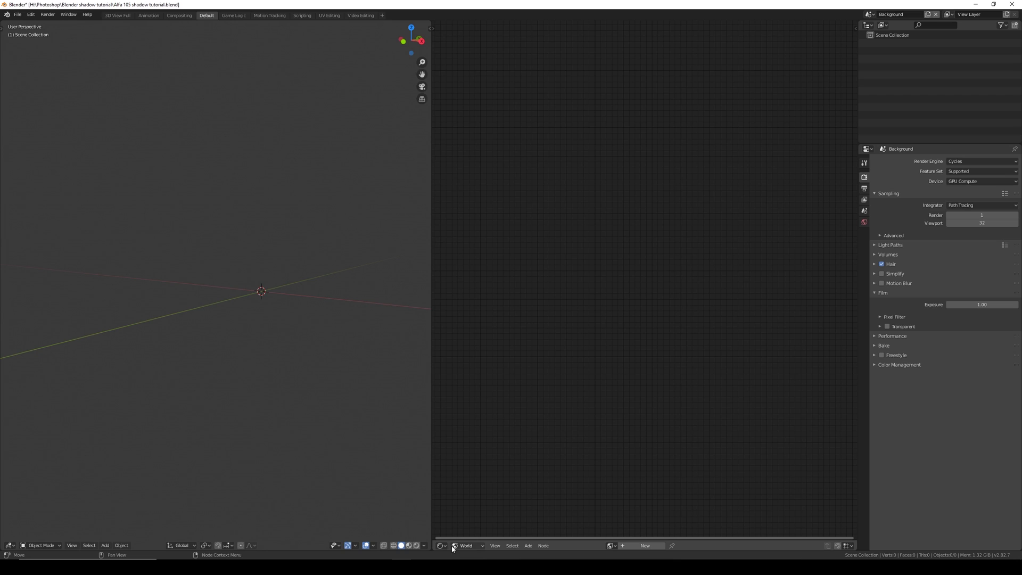
Create a new world for the Background scene and delete its default nodes
click(634, 545)
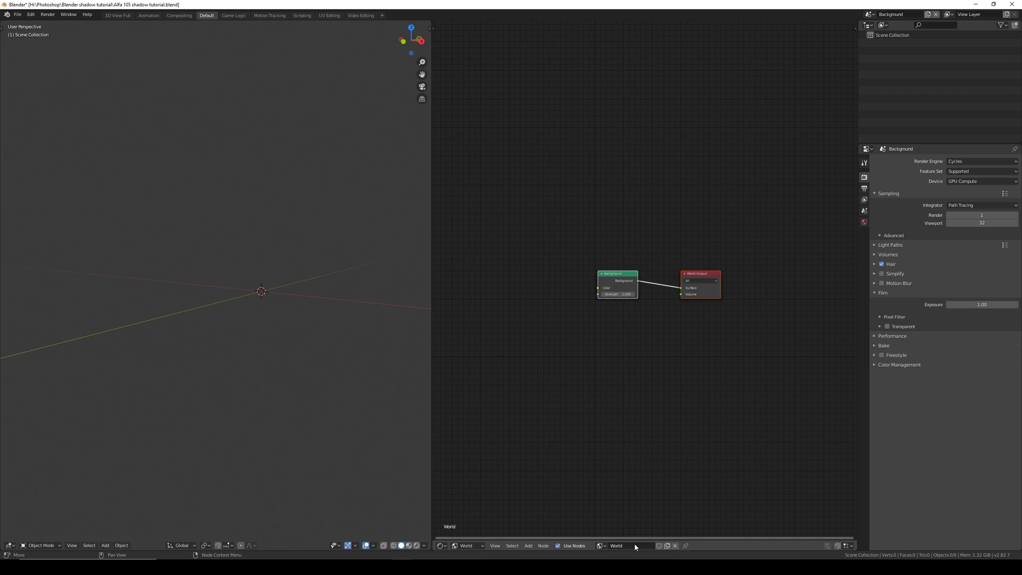
key(x)
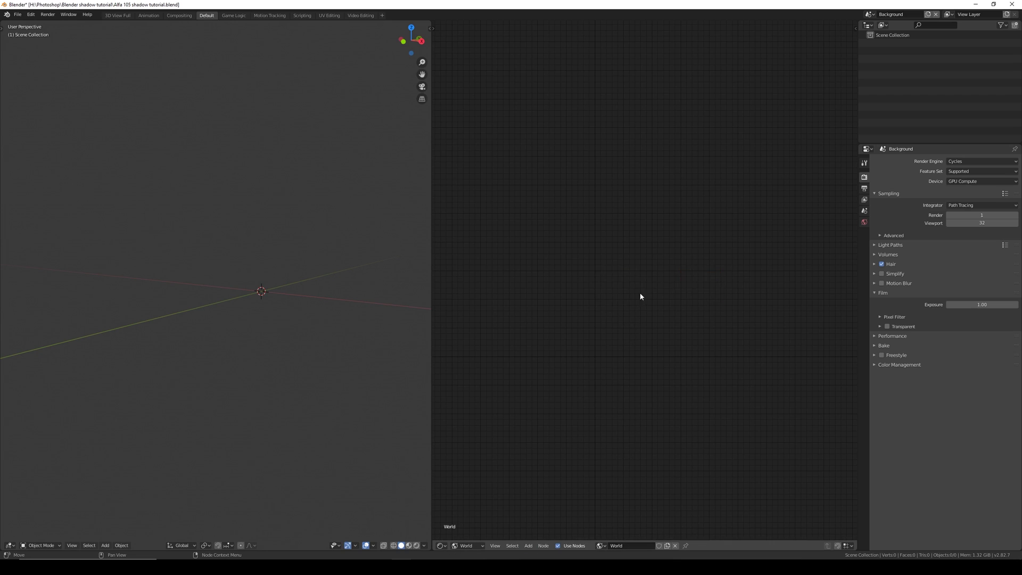
Copy the world shader nodes from the Car scene into the Background scene's world
click(873, 15)
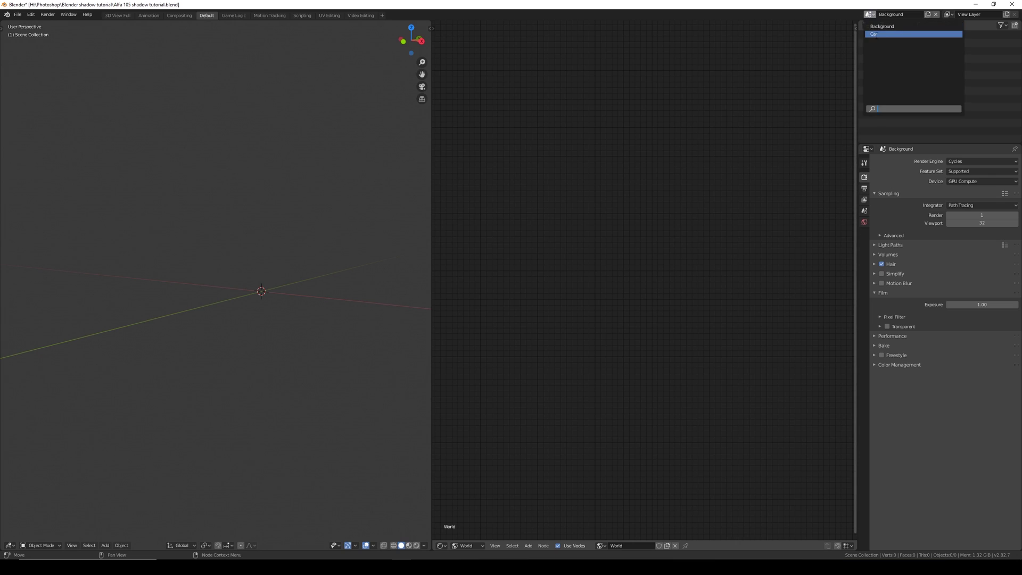
click(876, 34)
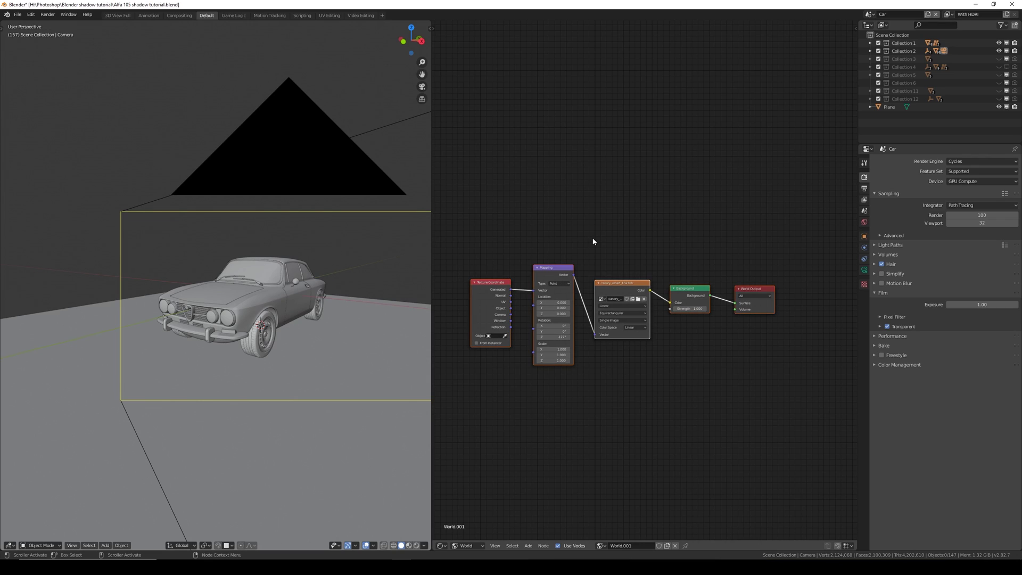
click(869, 14)
click(887, 25)
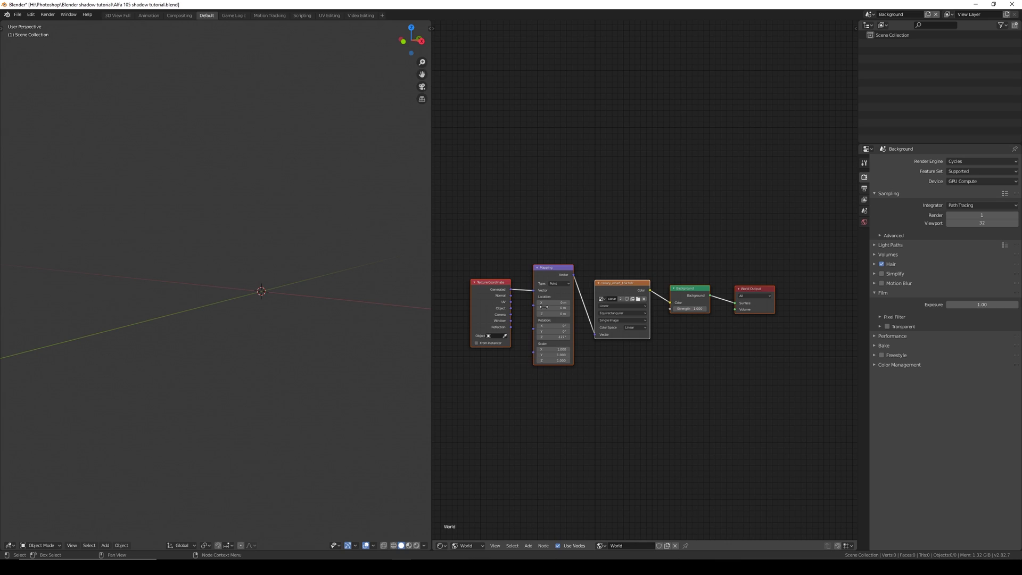
Copy the camera from the Car scene into the Background scene and show that scene's output dimensions
click(870, 15)
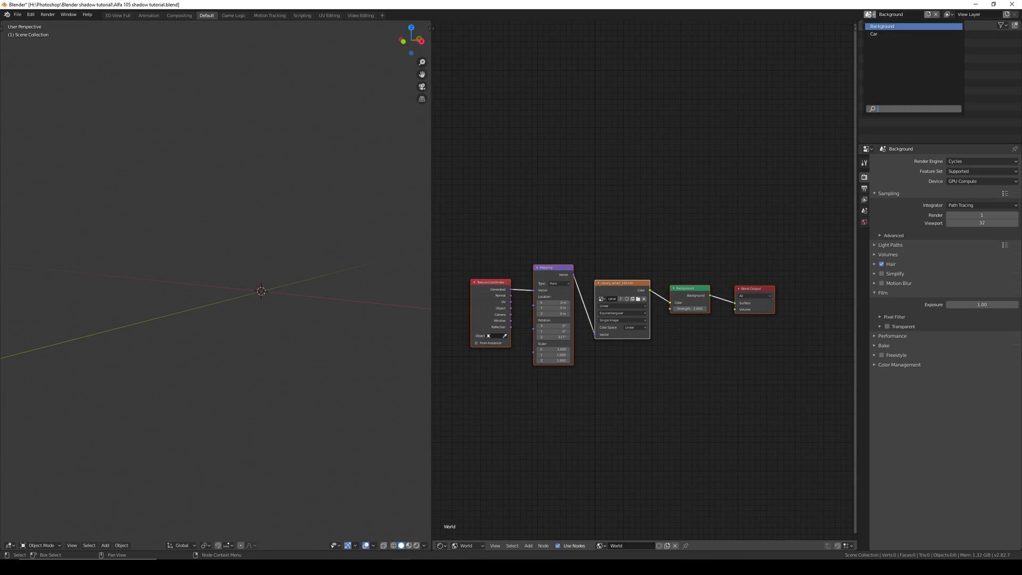
click(874, 34)
click(293, 213)
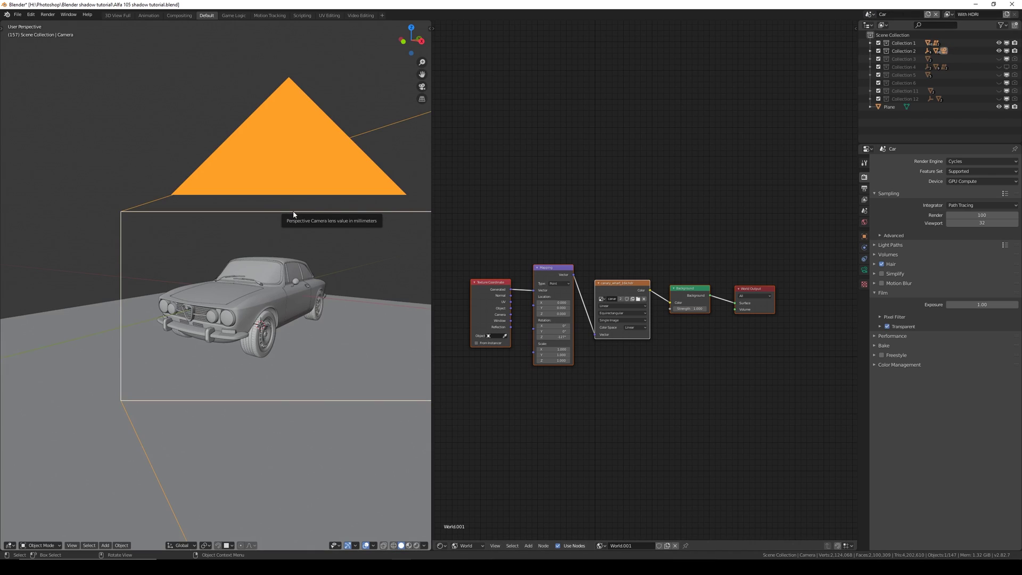
key(ctrl)
key(ctrl+c)
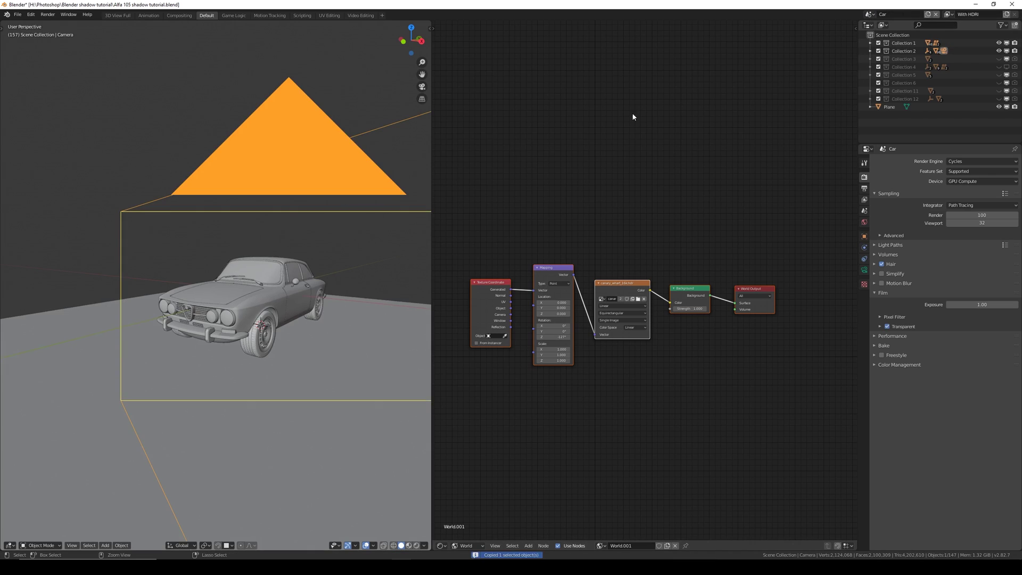
click(870, 14)
click(877, 24)
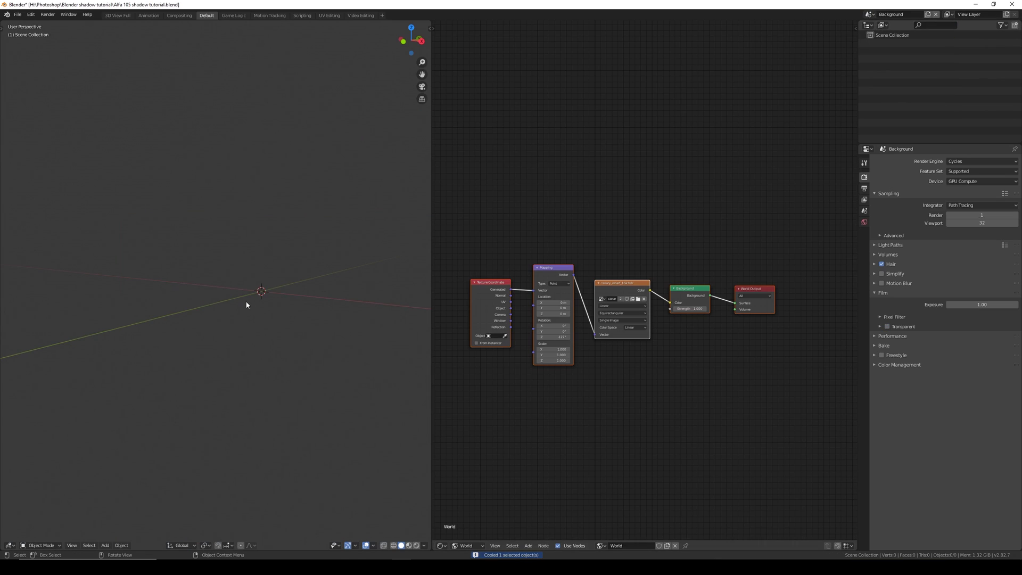
key(ctrl+v)
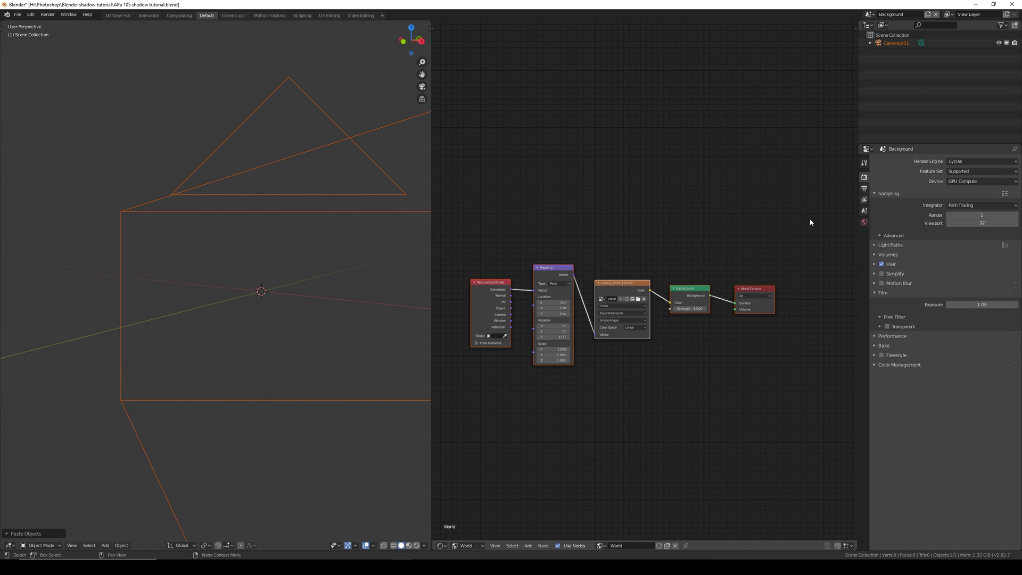
click(864, 189)
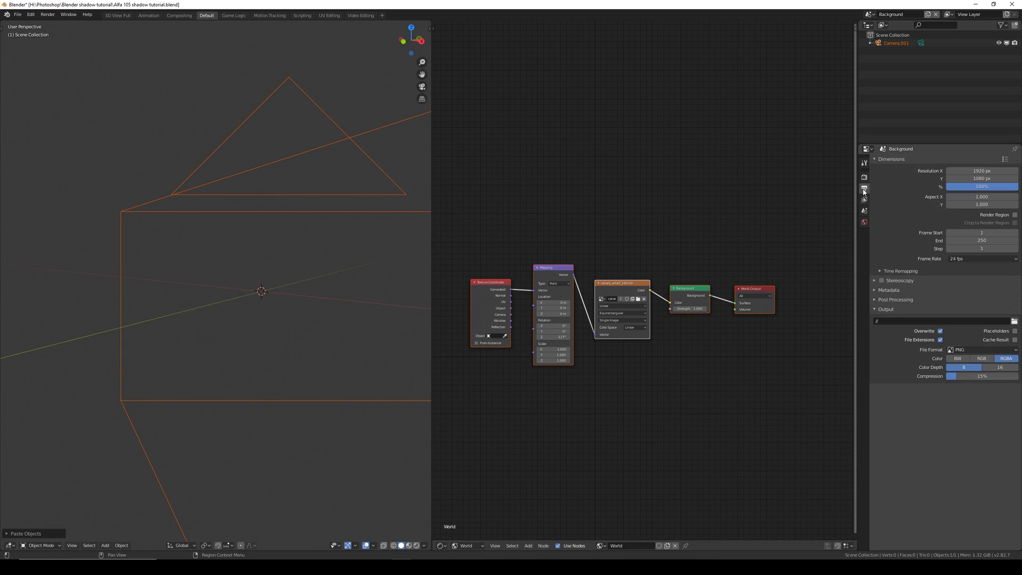
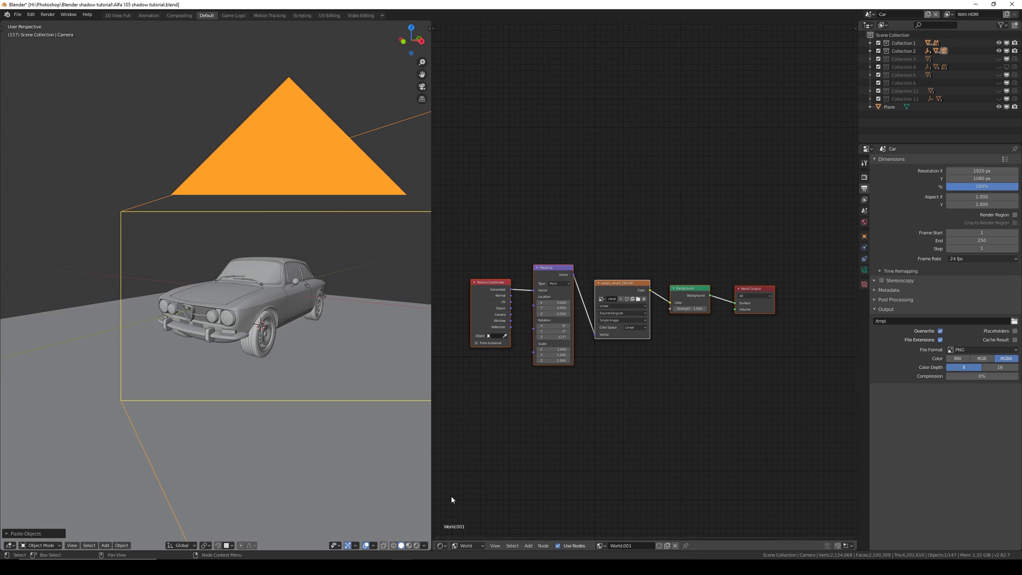
With the Car scene active, switch the world shader node area to the Compositor and bring its nodes into view
click(446, 544)
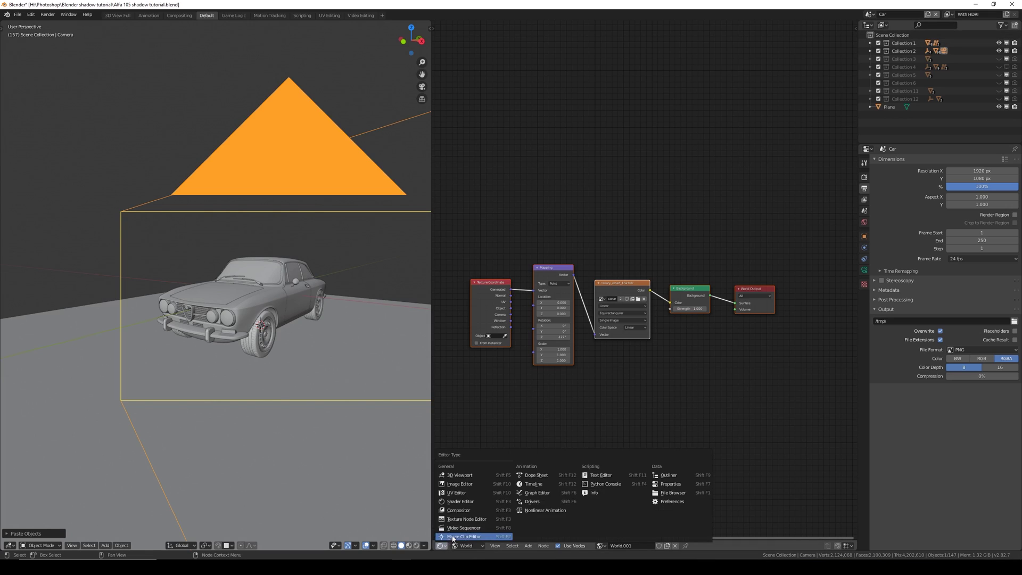
click(459, 510)
middle_drag(752, 228, 545, 226)
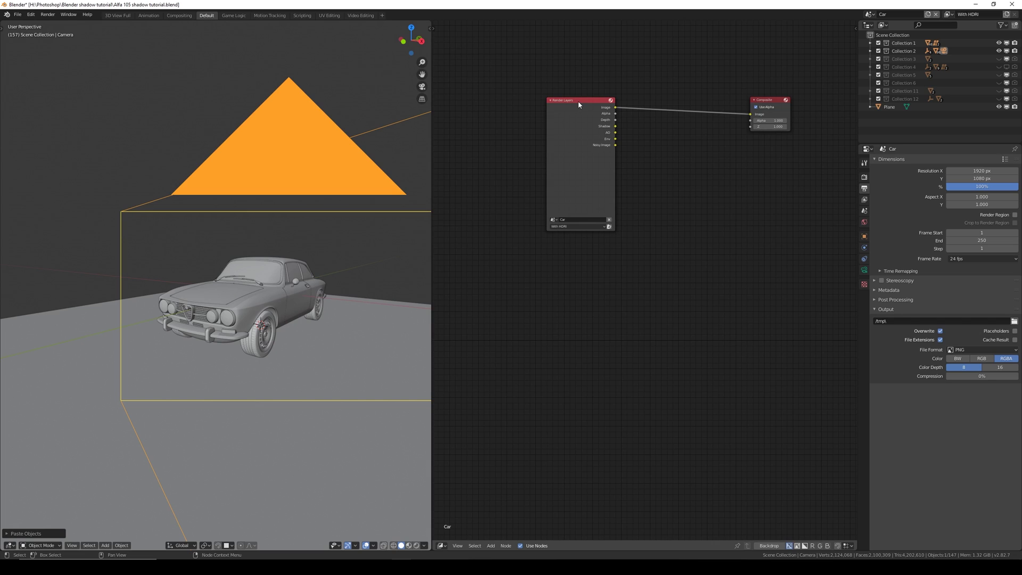
key(shift+a)
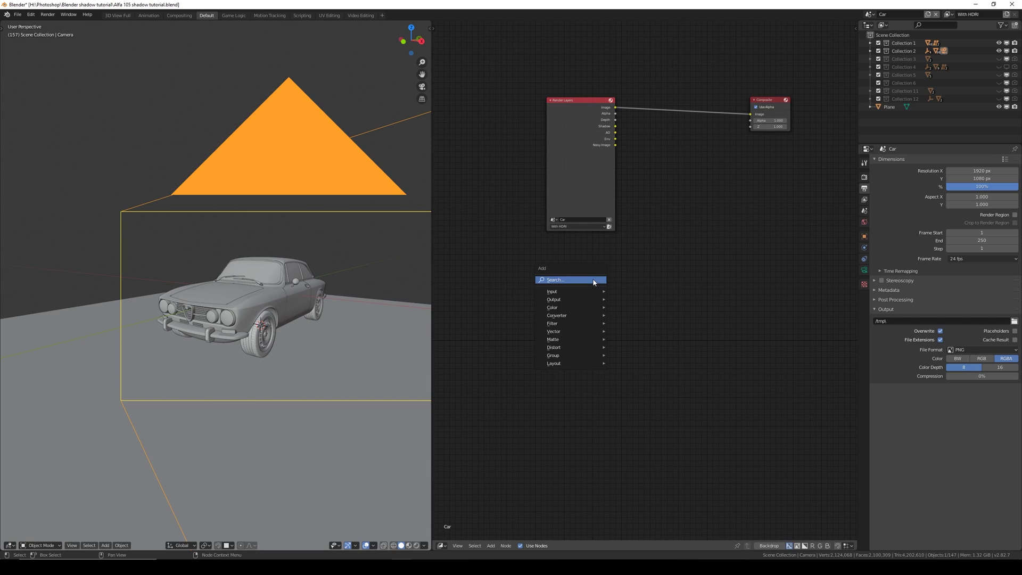
mouse_move(569, 291)
click(625, 319)
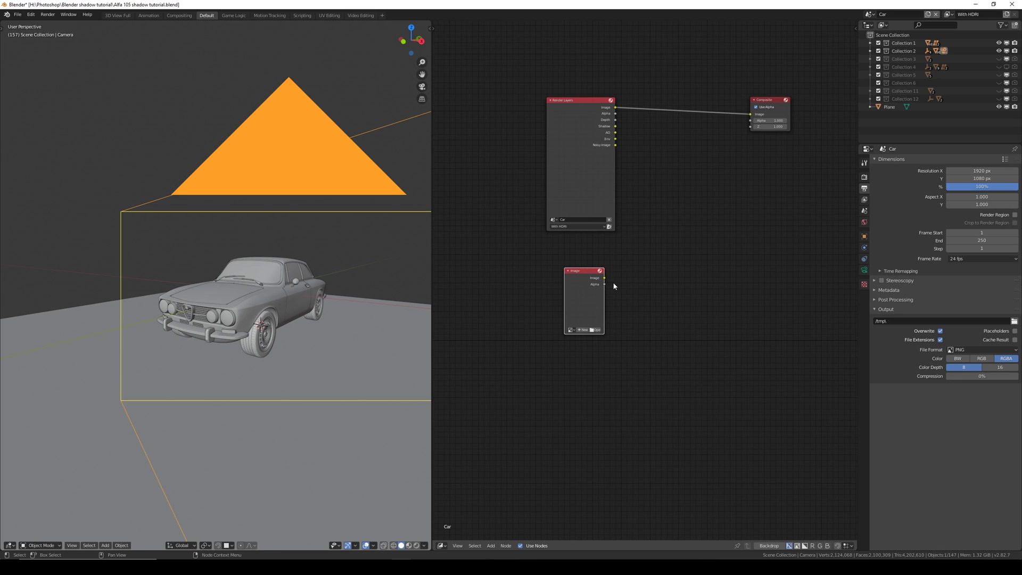
key(x)
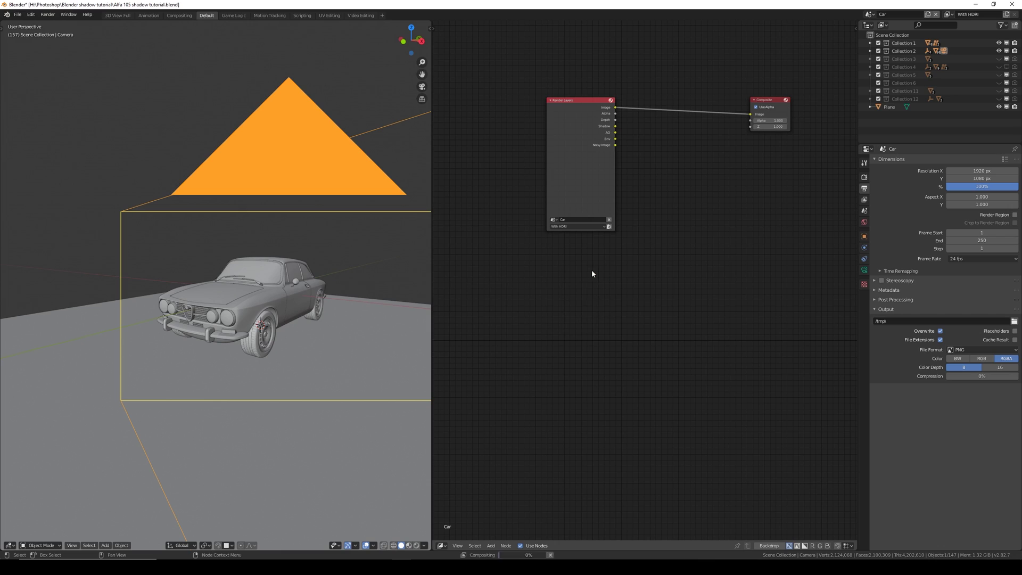
Duplicate the Render Layers node, place the copy below the original and set its scene to Background
click(585, 102)
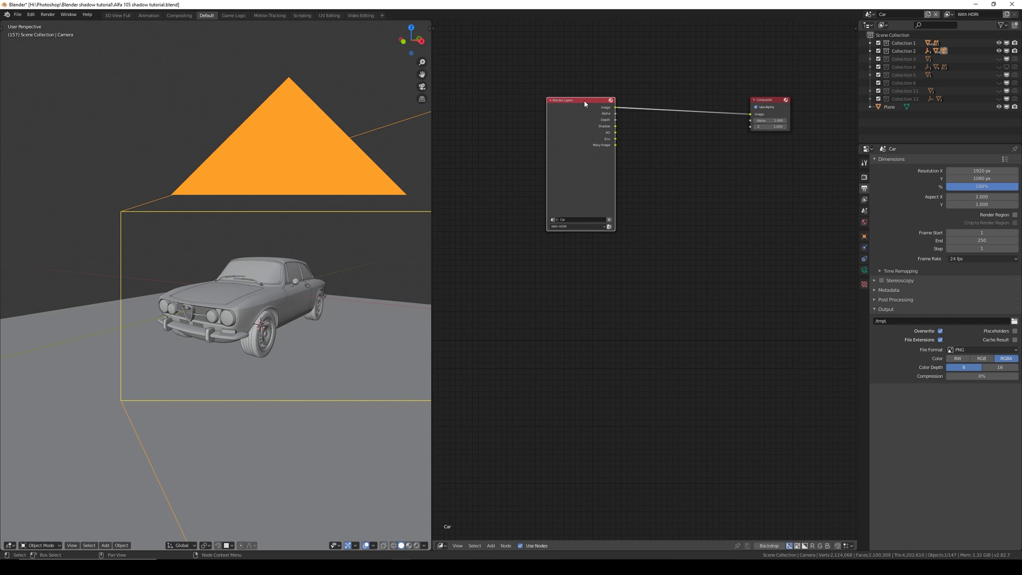
key(shift+d)
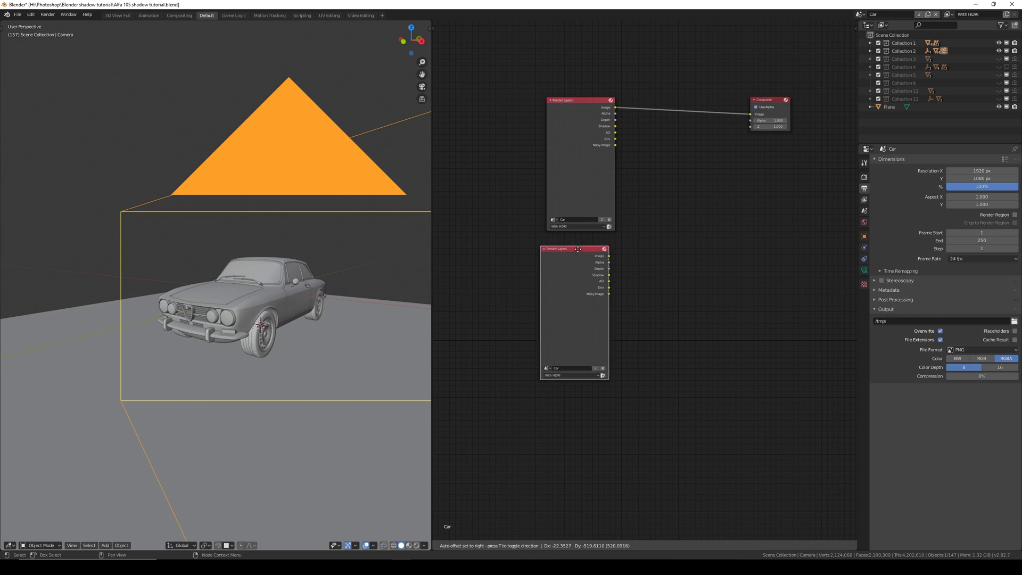
click(582, 249)
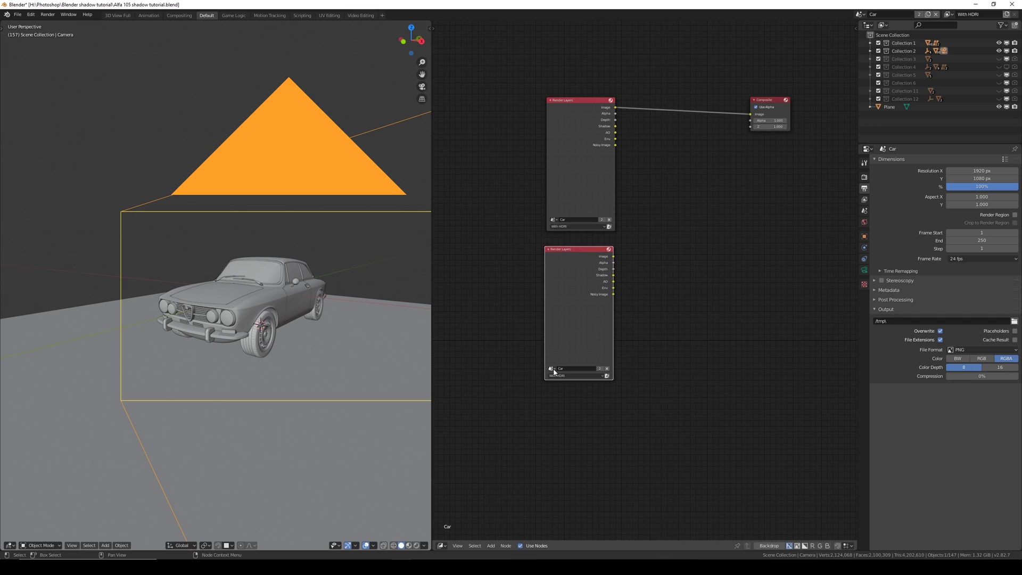
click(552, 368)
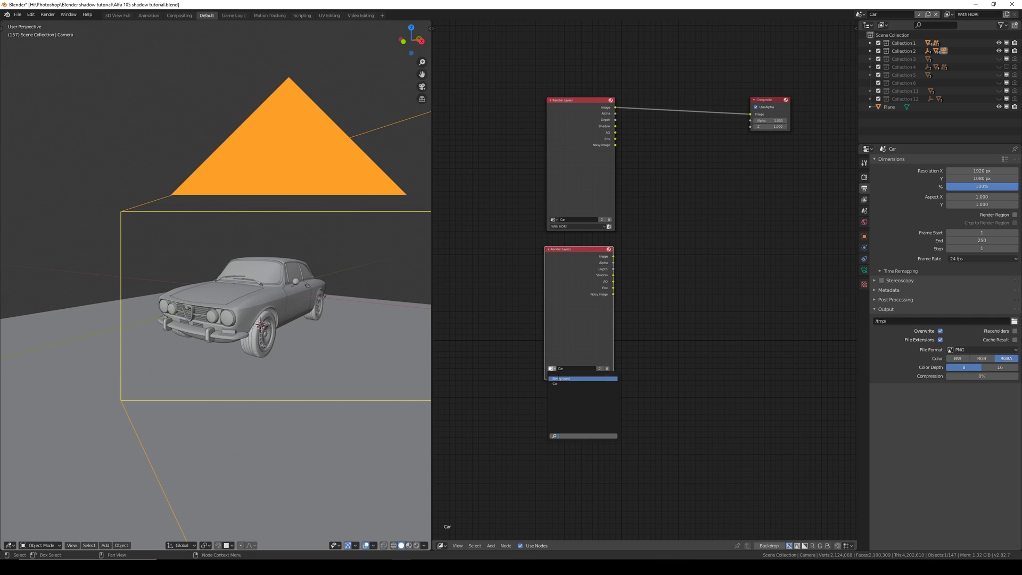
click(568, 378)
drag(583, 247, 586, 247)
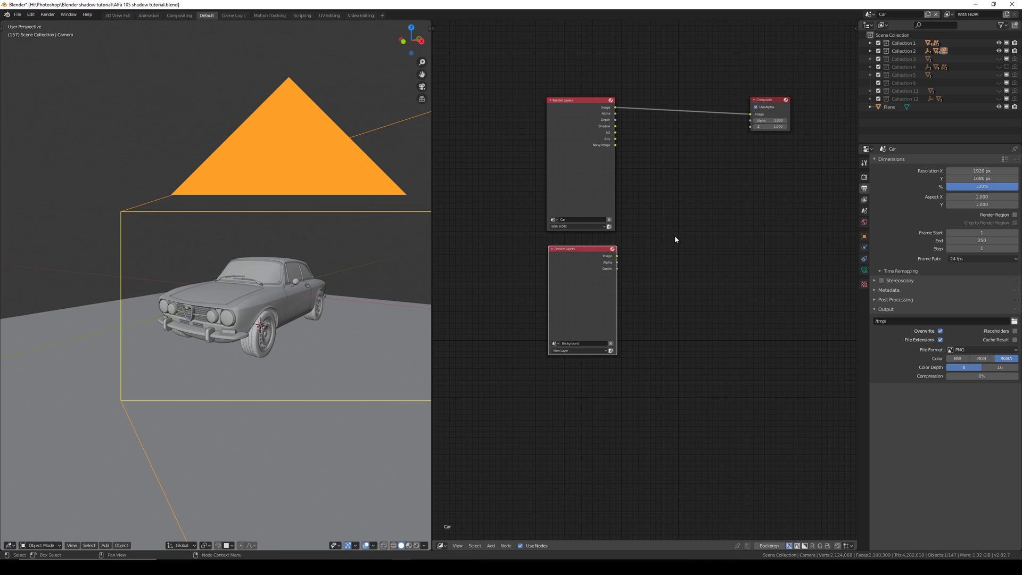
Render the Car scene image and close the render window once it finishes
key(F12)
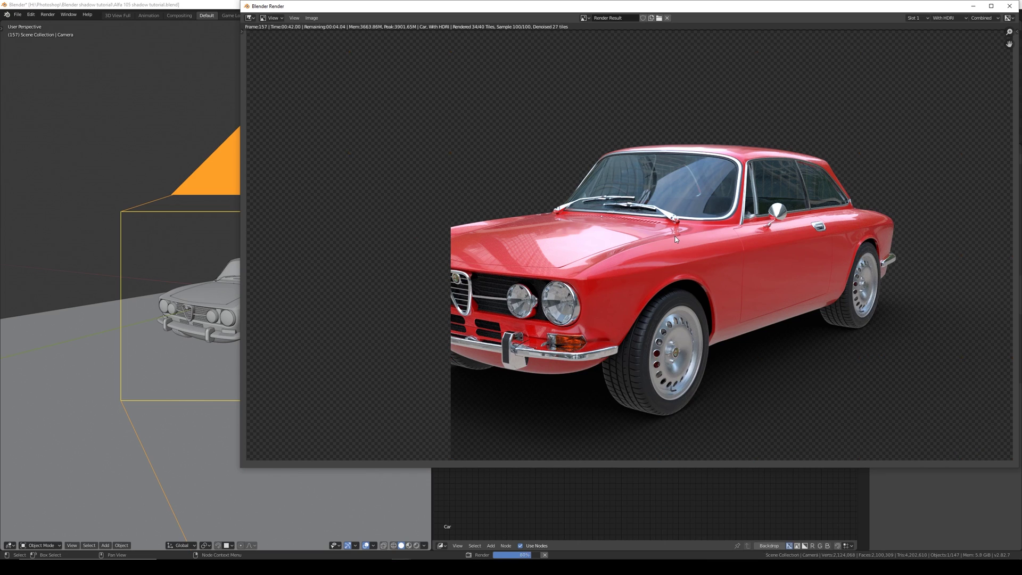
key(F12)
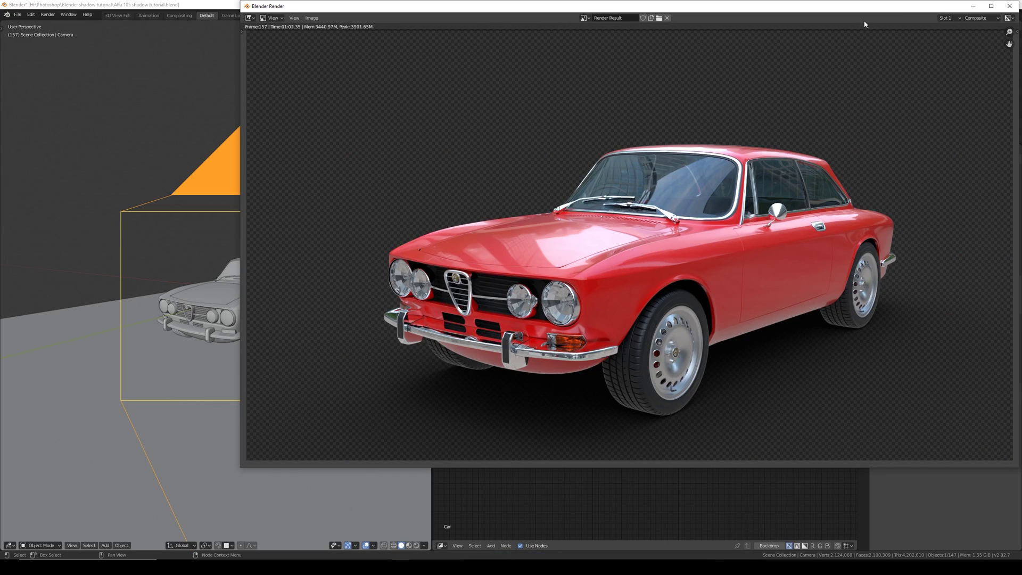
click(1009, 6)
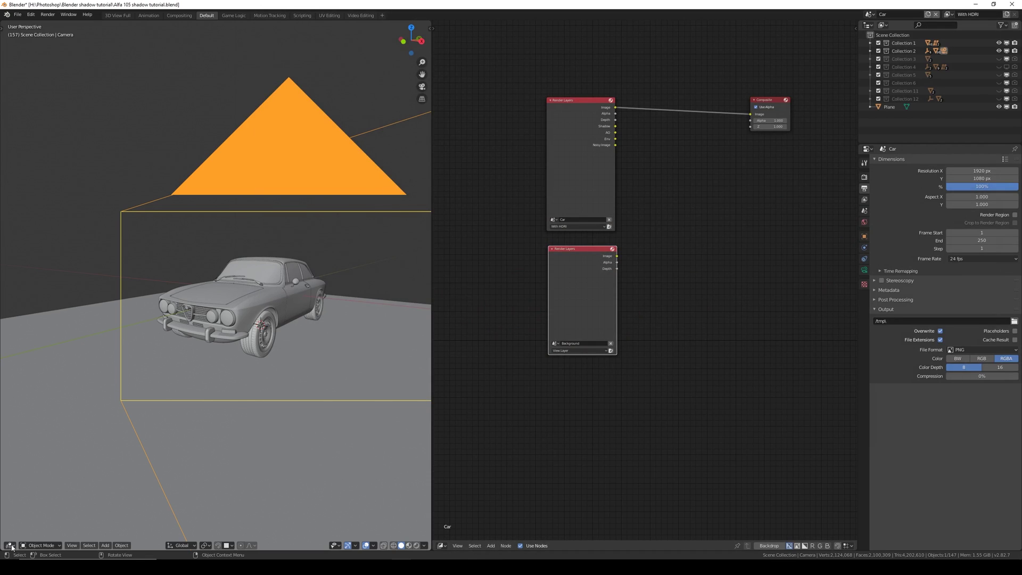
Replace the 3D viewport with an Image Editor showing the Render Result and widen the compositor area
click(10, 545)
click(22, 486)
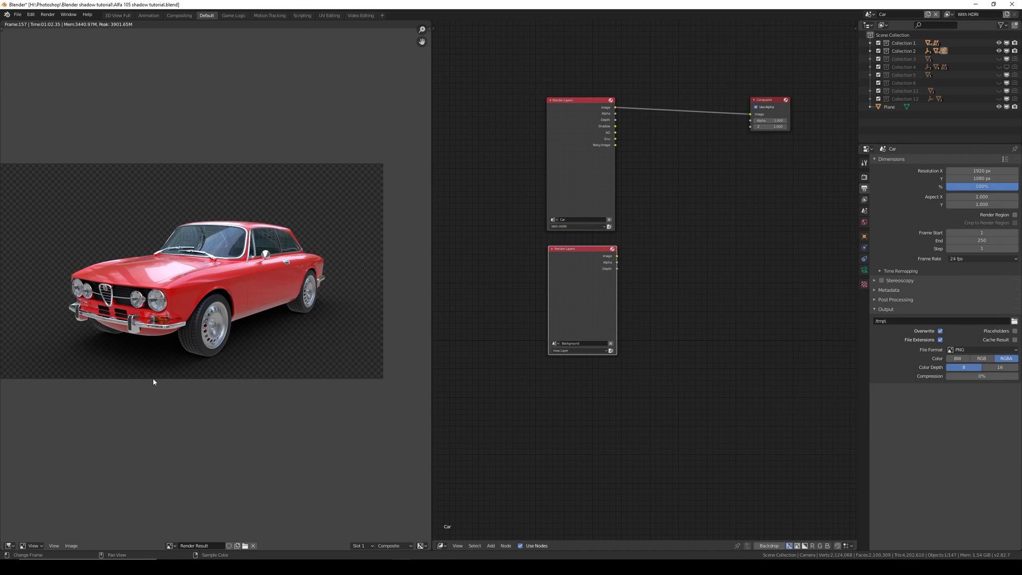
middle_drag(154, 382, 172, 410)
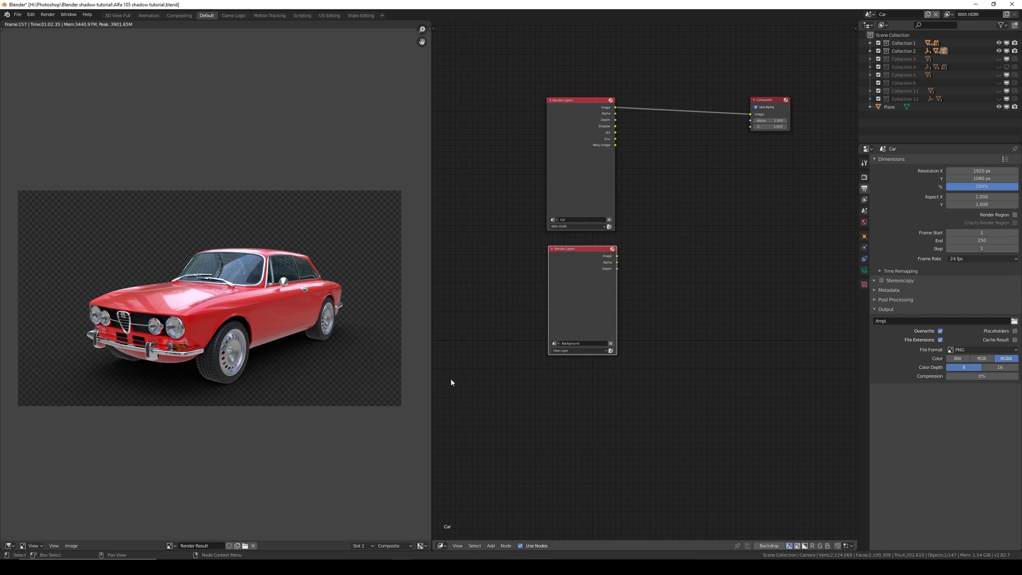
drag(433, 380, 385, 379)
Spread out the compositor nodes, stacking both Render Layers nodes on one side and moving the Composite node farther away
drag(563, 102, 466, 105)
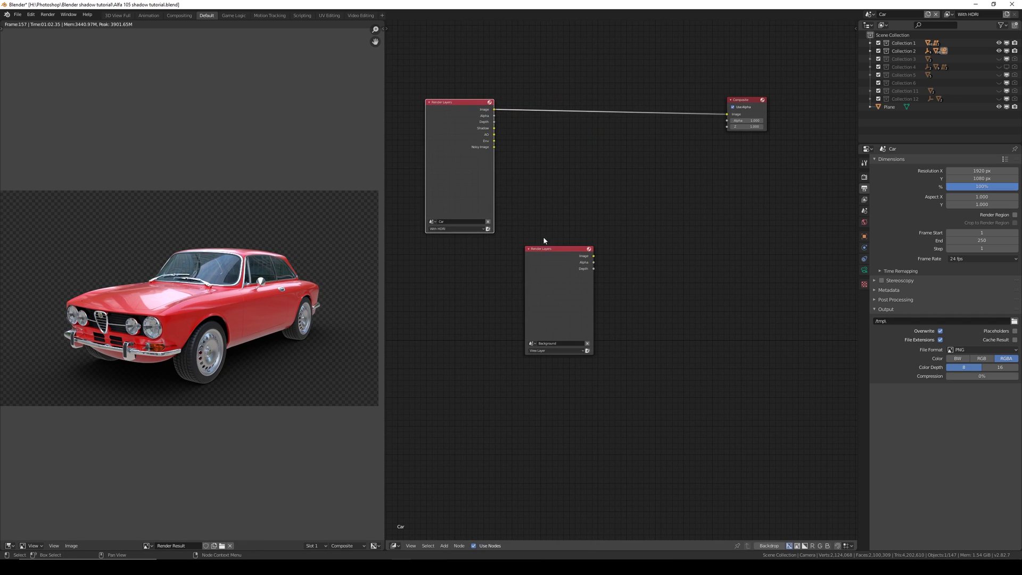
drag(551, 249, 454, 250)
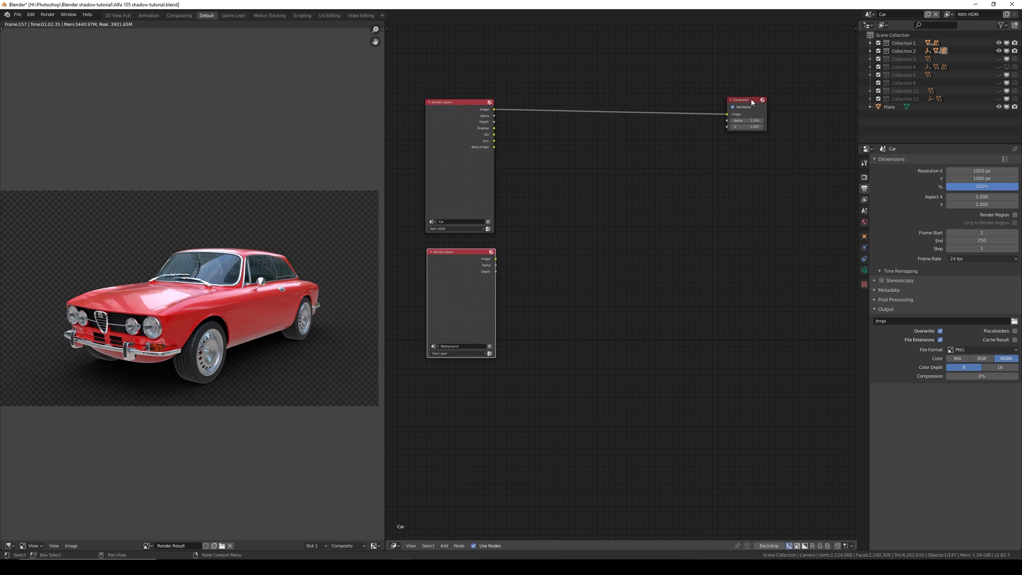
drag(753, 102, 812, 144)
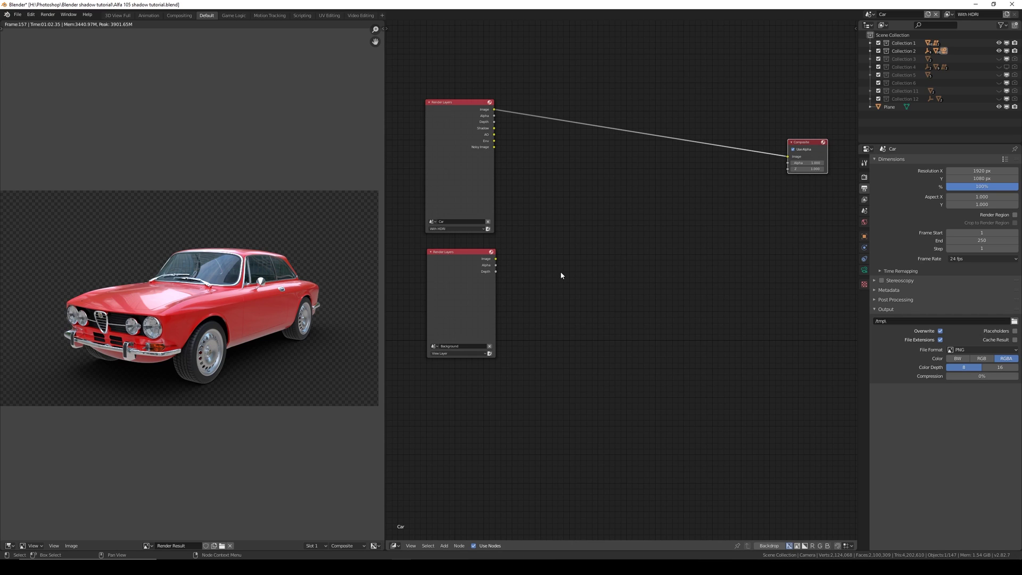
Add a Mix color node between the Render Layers nodes and the Composite node
key(shift+a)
mouse_move(561, 274)
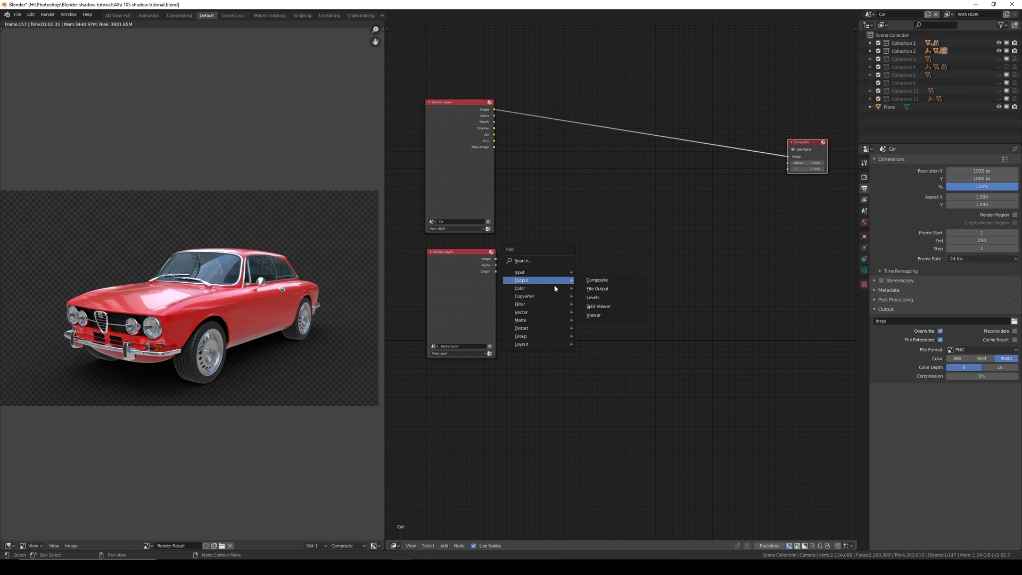
click(596, 359)
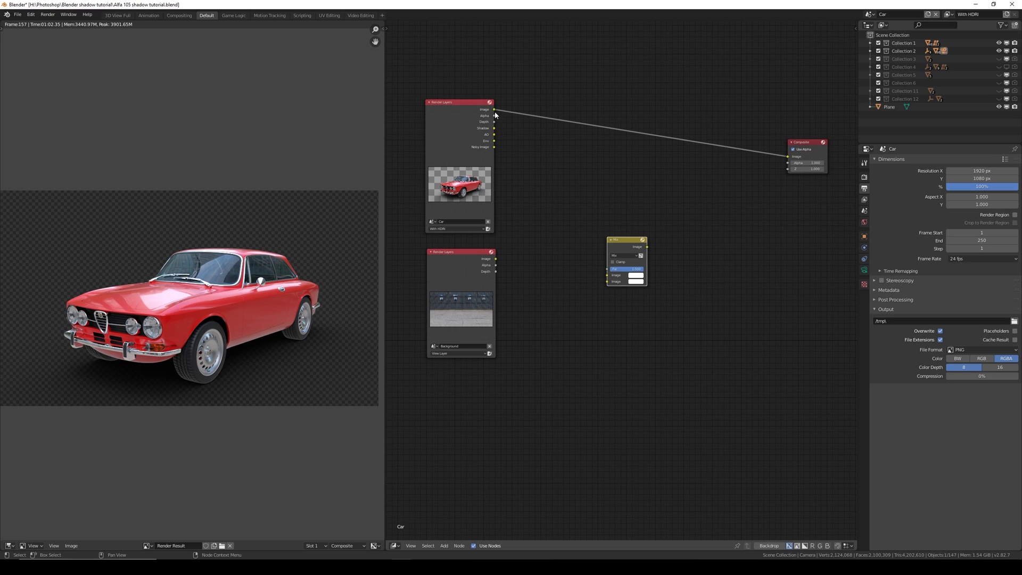
Link the Background image to Mix's first Image input, the Car image to the second, the Car Alpha to Fac, and Mix's output to Composite
drag(495, 109, 606, 284)
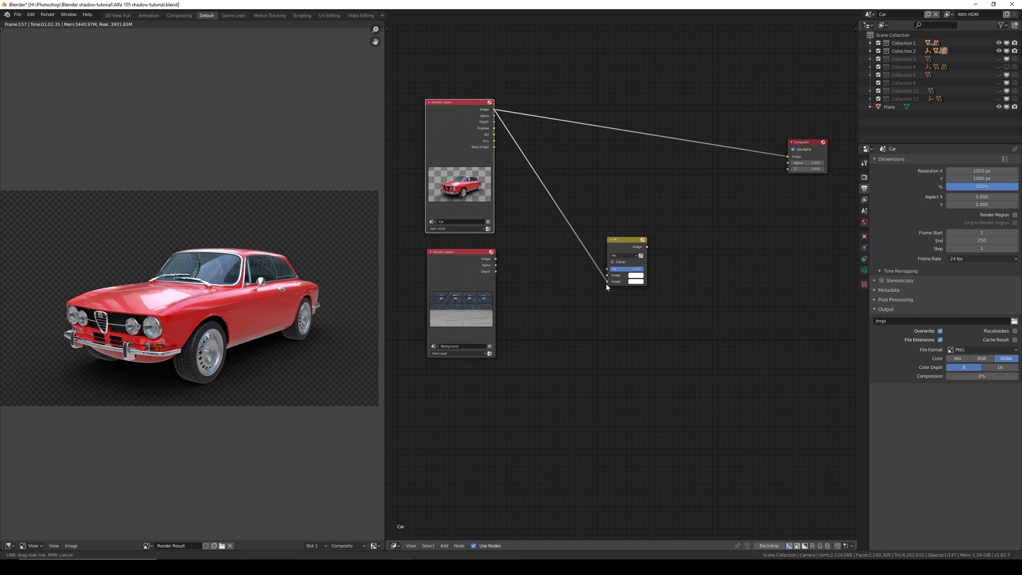
drag(607, 283, 606, 285)
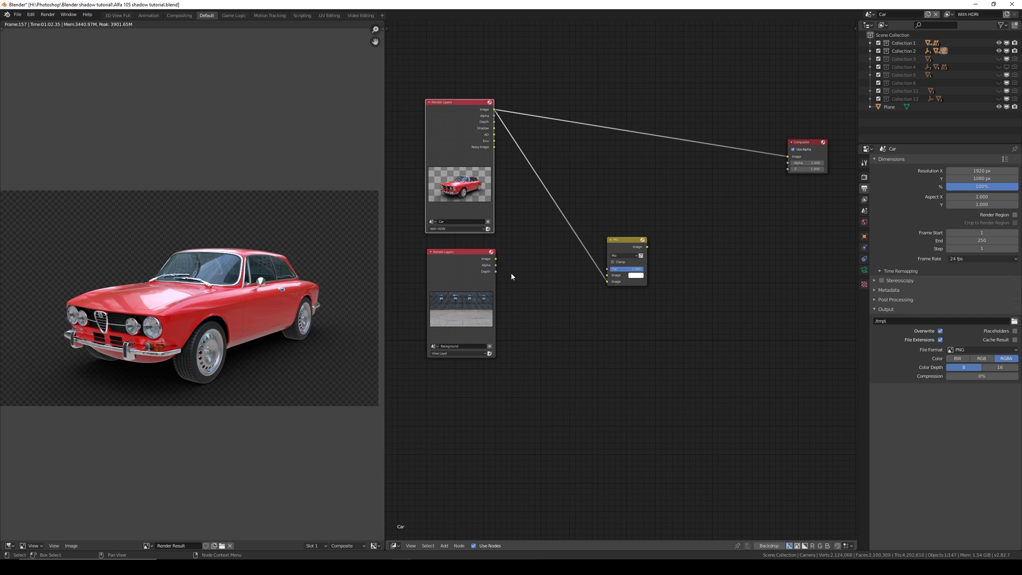
drag(496, 259, 609, 277)
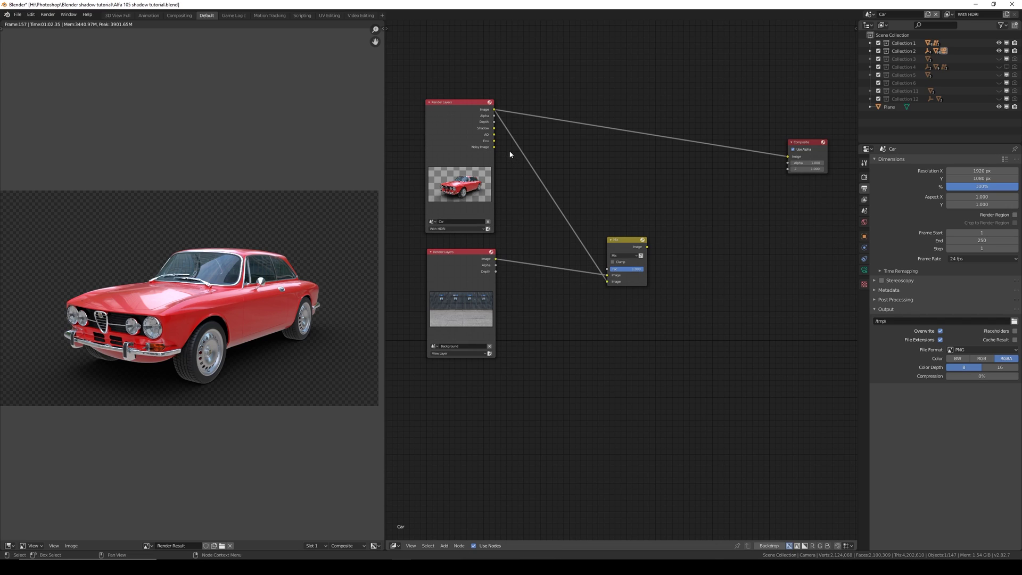
drag(494, 115, 788, 157)
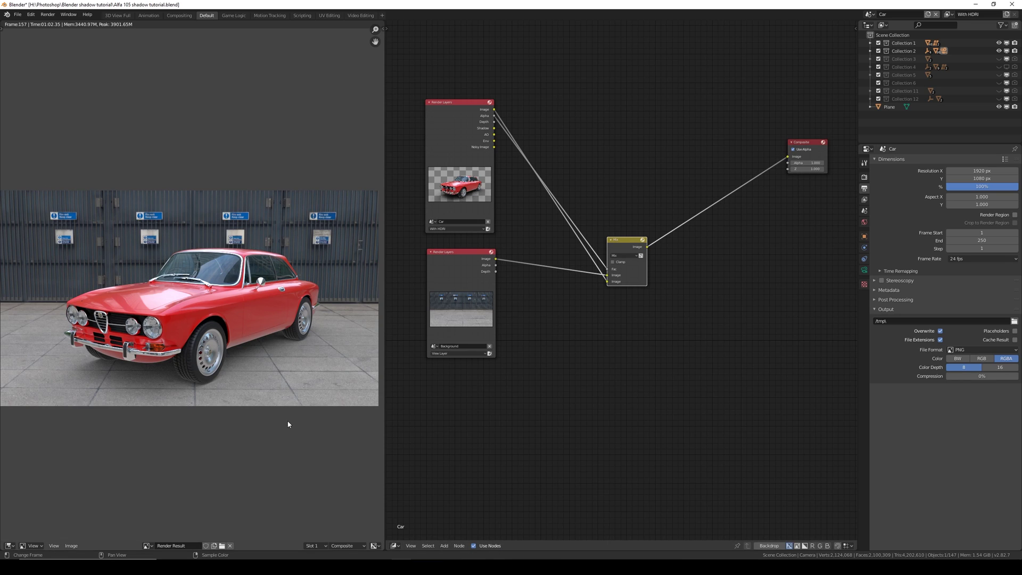
scroll(251, 419, up, 2)
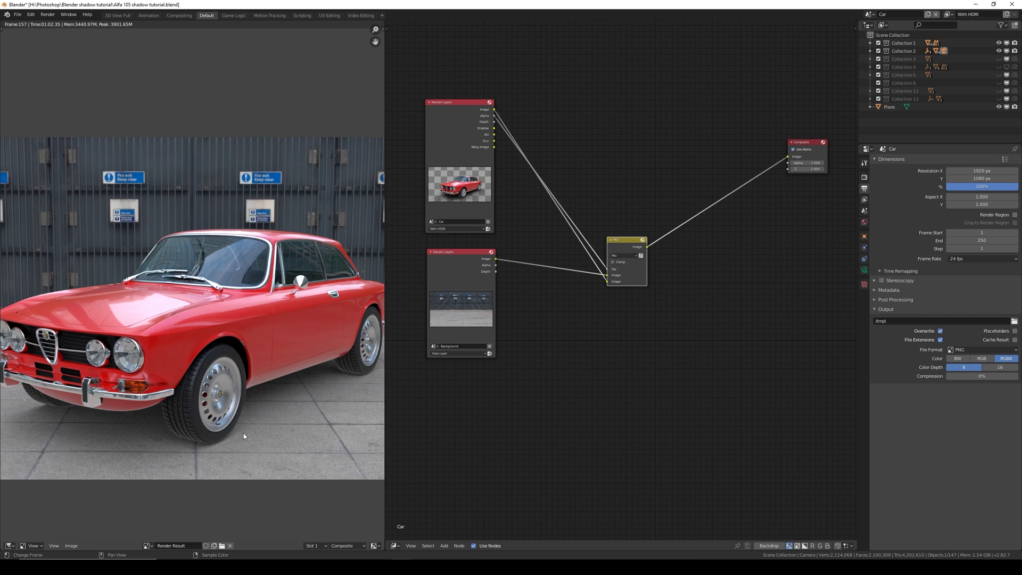
Preview the Car layer's AO pass by linking it to Composite's Image input, and disconnect it again
scroll(250, 351, down, 3)
middle_drag(250, 352, 208, 368)
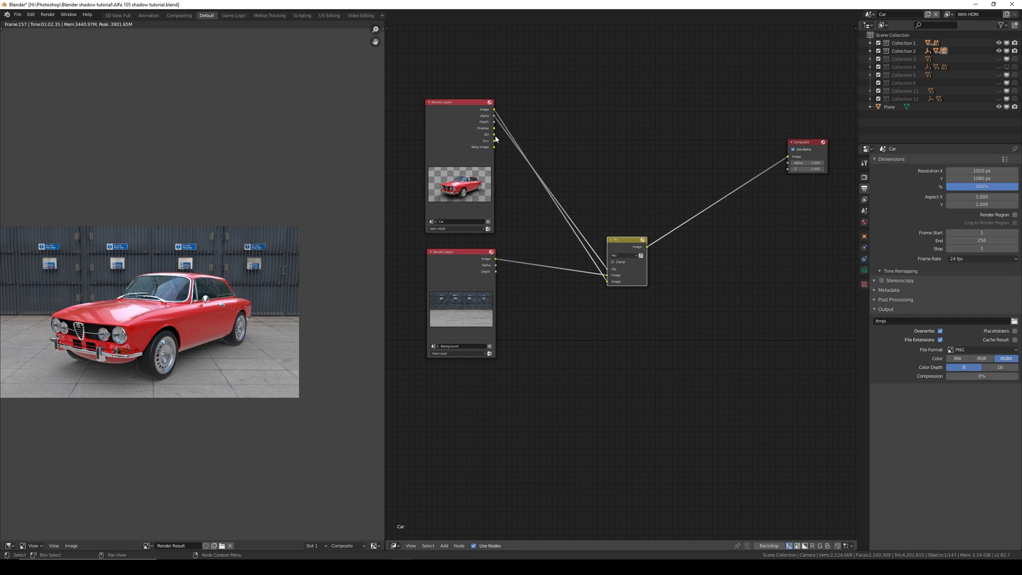
drag(494, 135, 789, 157)
middle_drag(260, 305, 280, 304)
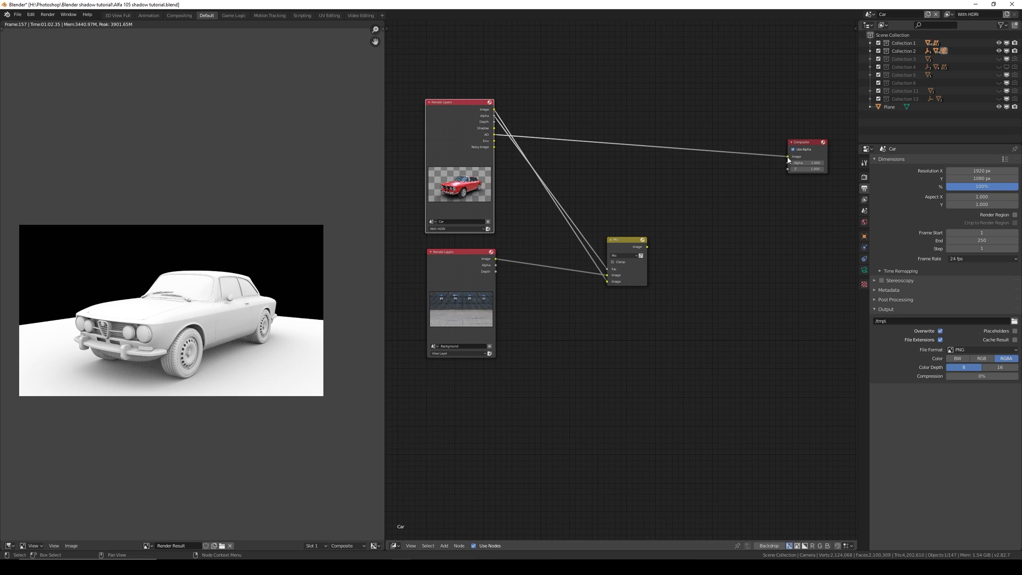
drag(788, 159, 530, 251)
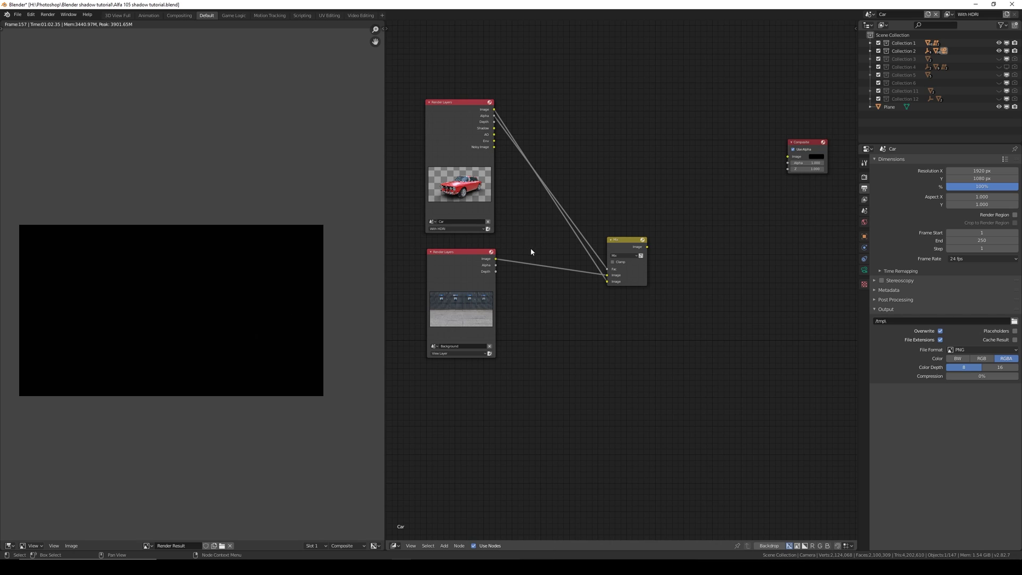
Duplicate the Mix node, set the copy's blending mode to Multiply, and place it between Mix and Composite
drag(628, 242, 594, 239)
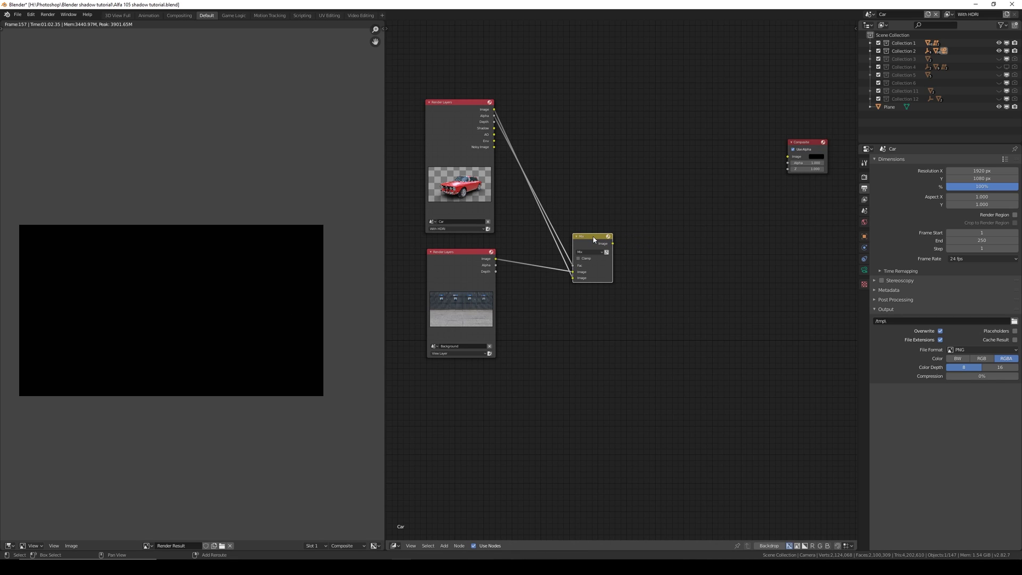
key(shift+d)
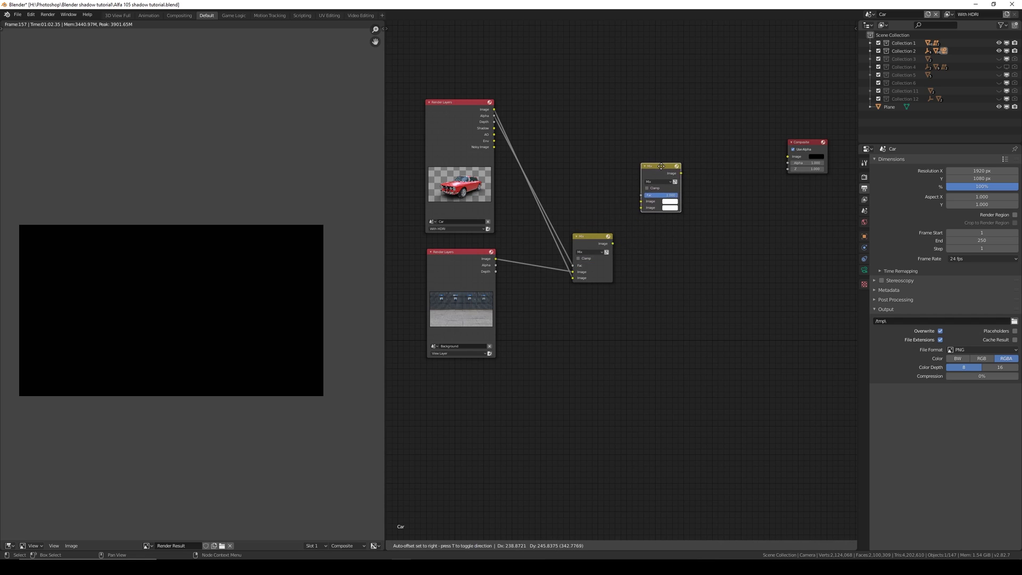
click(660, 166)
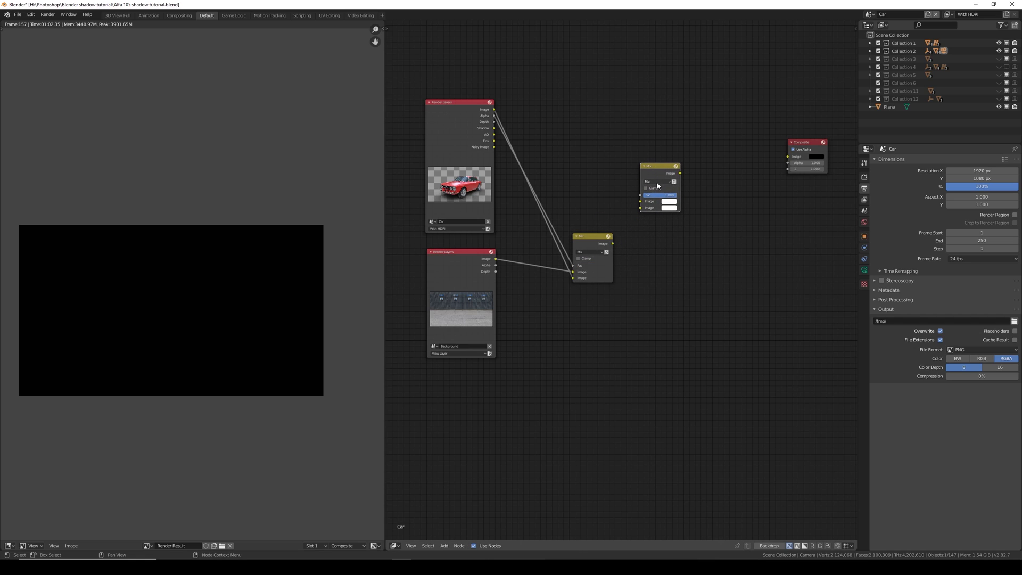
click(658, 182)
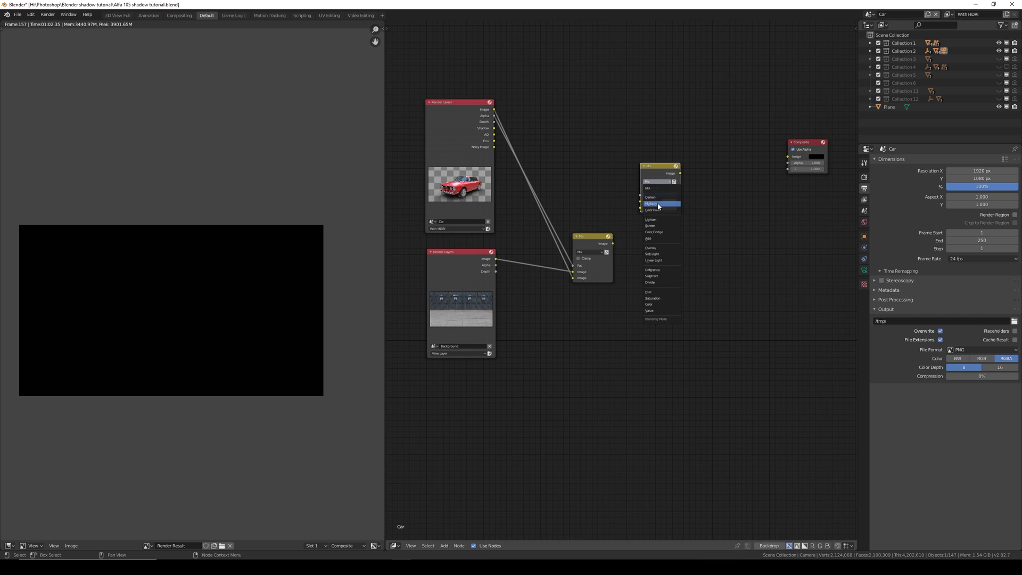
click(662, 201)
drag(661, 181, 672, 186)
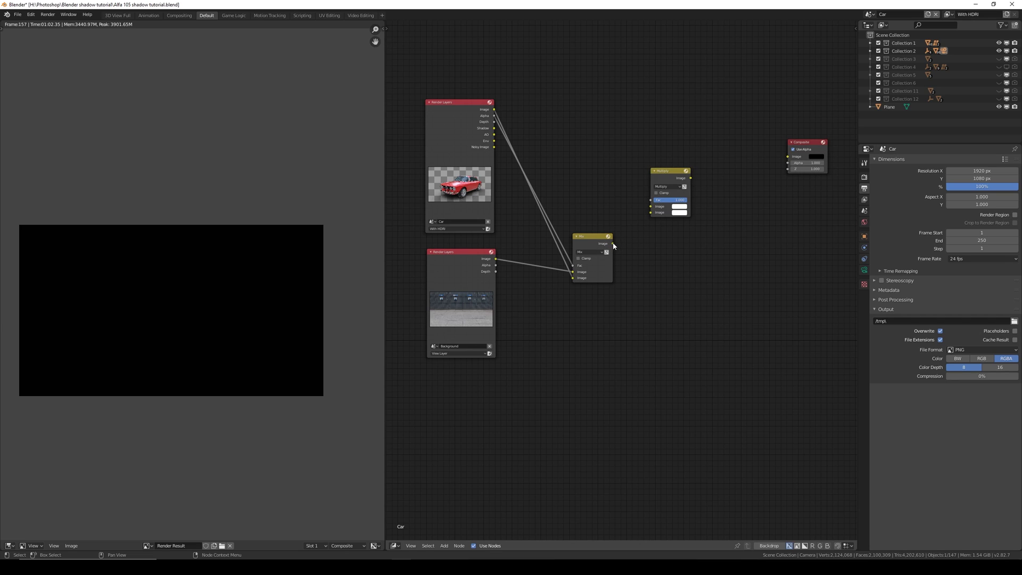
Link Mix's output to Multiply's first Image input, Car AO to the second, Car Alpha to Fac, and Multiply's output to Composite
drag(613, 244, 651, 207)
drag(494, 134, 654, 213)
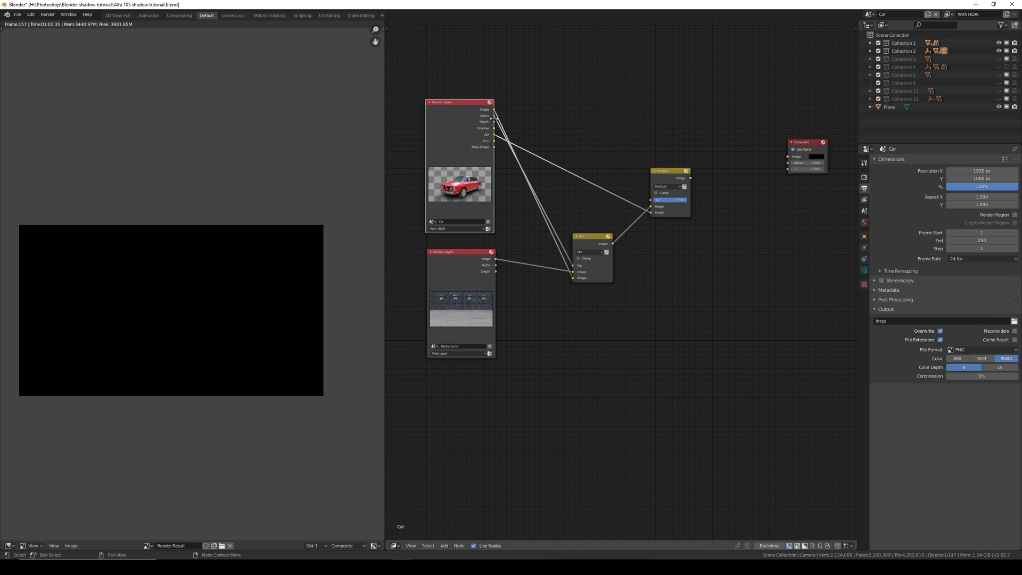
drag(494, 116, 649, 204)
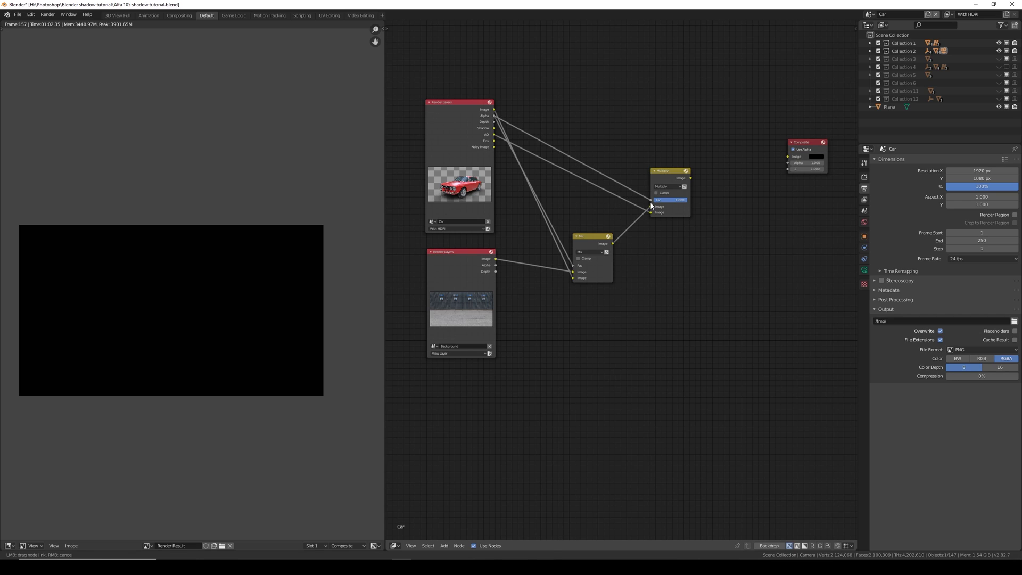
drag(691, 178, 788, 156)
scroll(206, 366, up, 2)
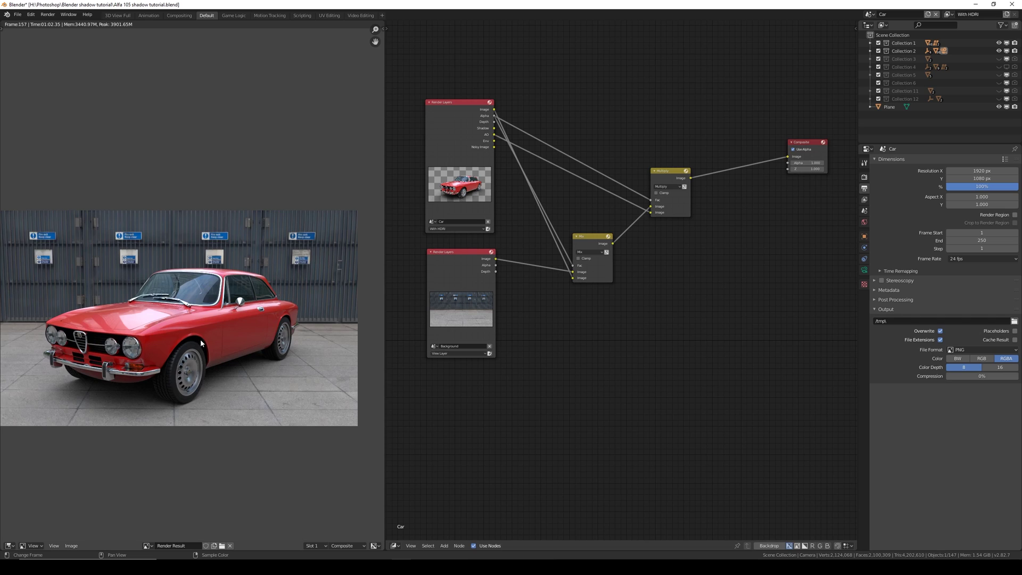
middle_drag(225, 364, 236, 363)
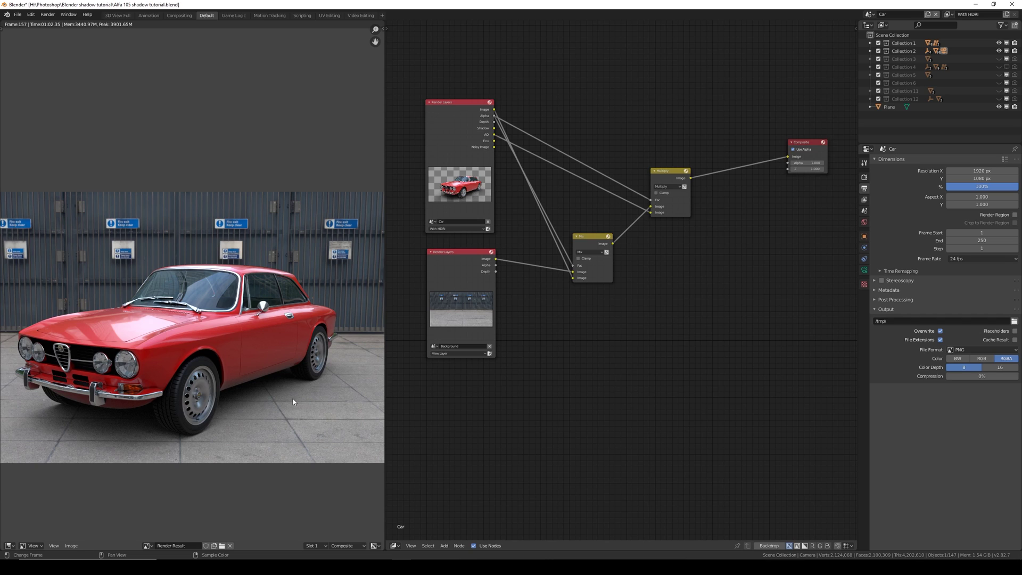
scroll(292, 402, down, 1)
Try adjusting the AO pass with a Bright/Contrast node, and restore the direct AO link to Multiply's second Image input
middle_drag(585, 137, 577, 175)
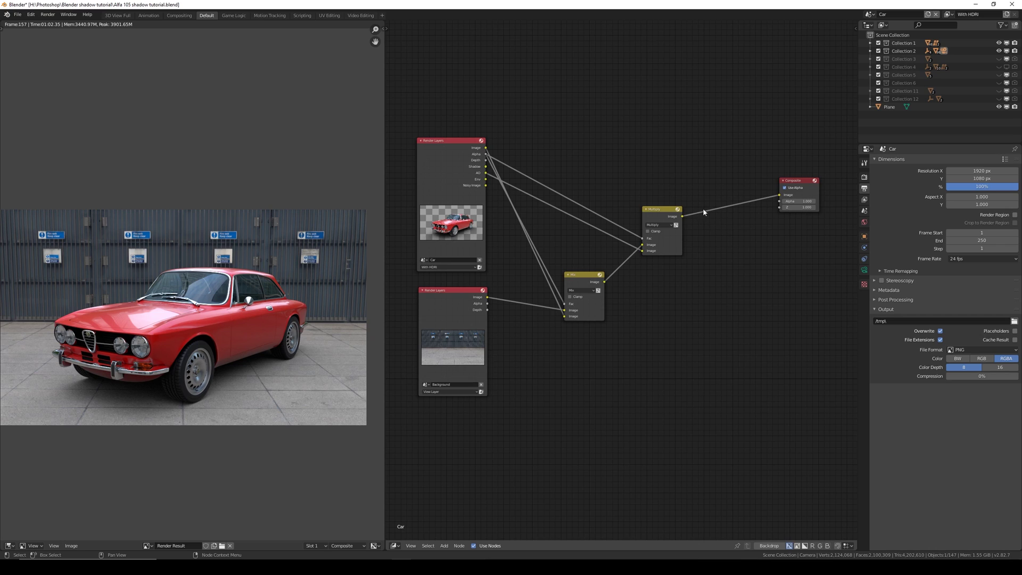
drag(786, 199, 801, 215)
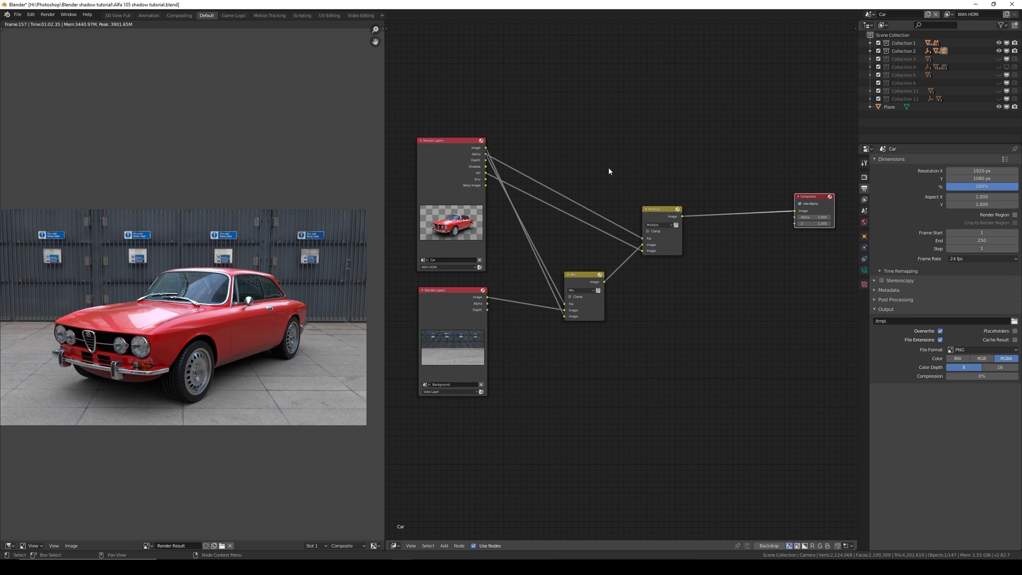
key(shift+a)
mouse_move(609, 170)
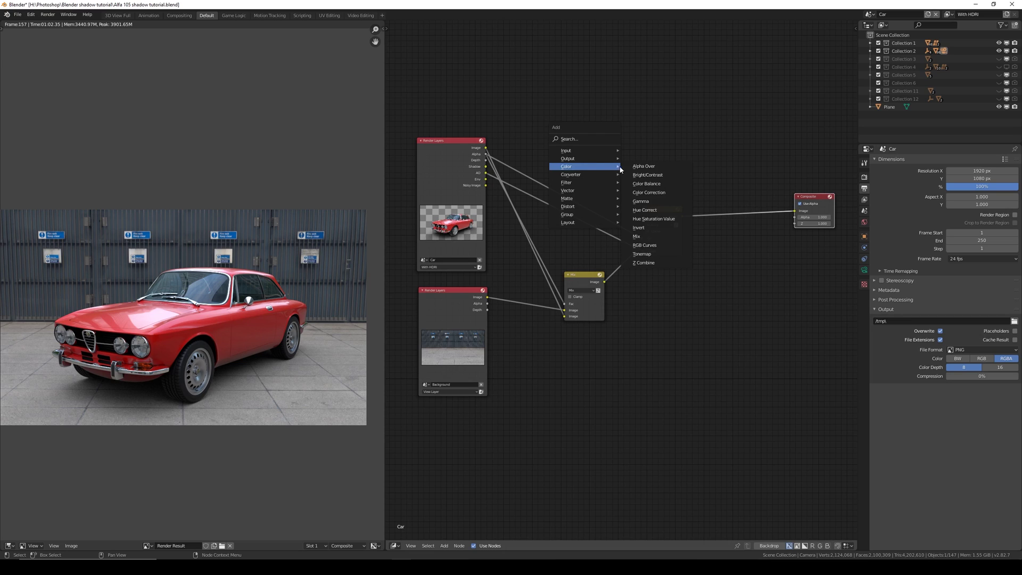
click(647, 175)
click(548, 209)
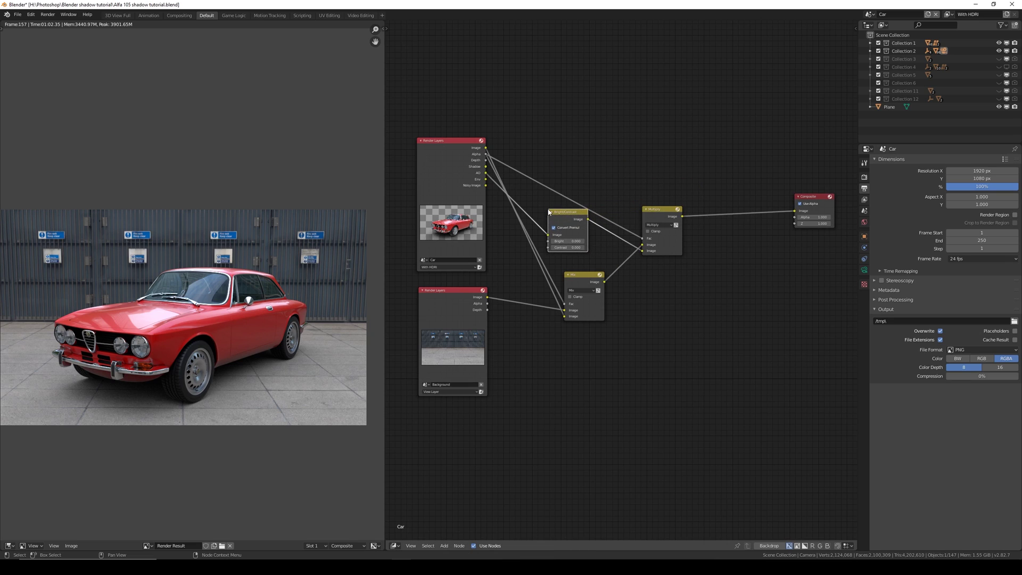
drag(568, 247, 537, 247)
key(x)
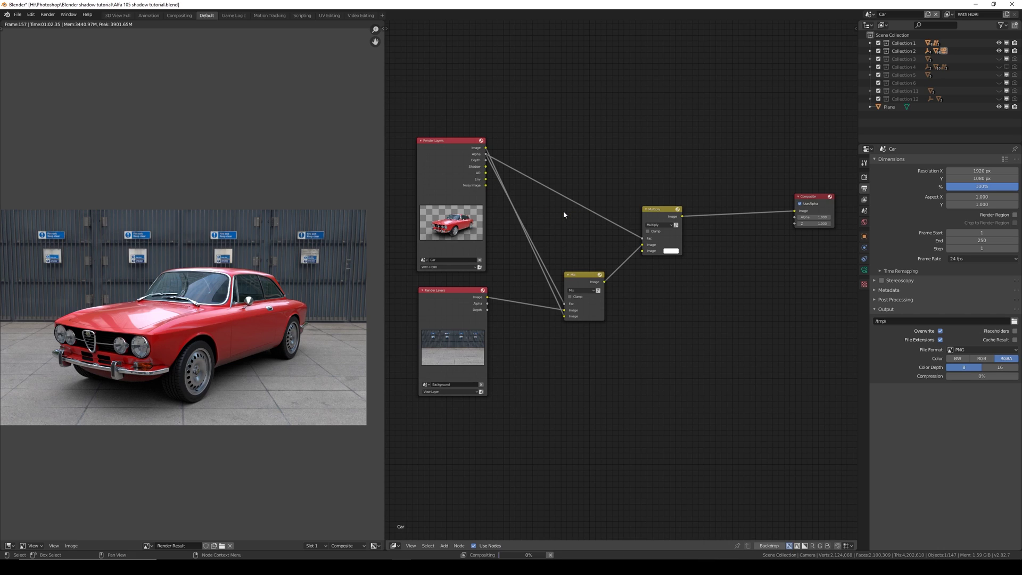
drag(486, 173, 641, 254)
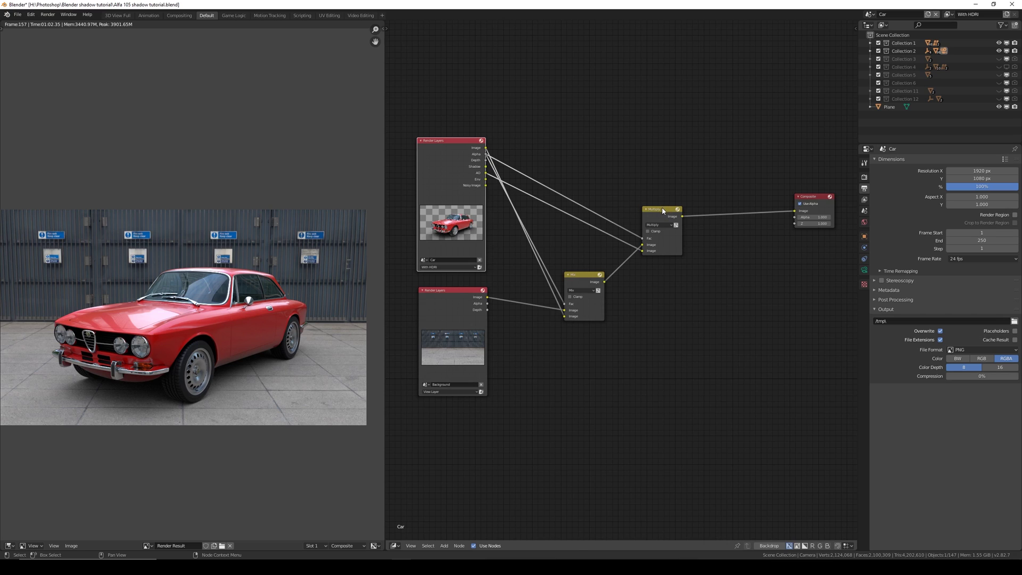
Make room in the node tree by moving Multiply and Mix closer to Composite and both Render Layers nodes farther away
drag(666, 212, 757, 200)
drag(587, 275, 700, 257)
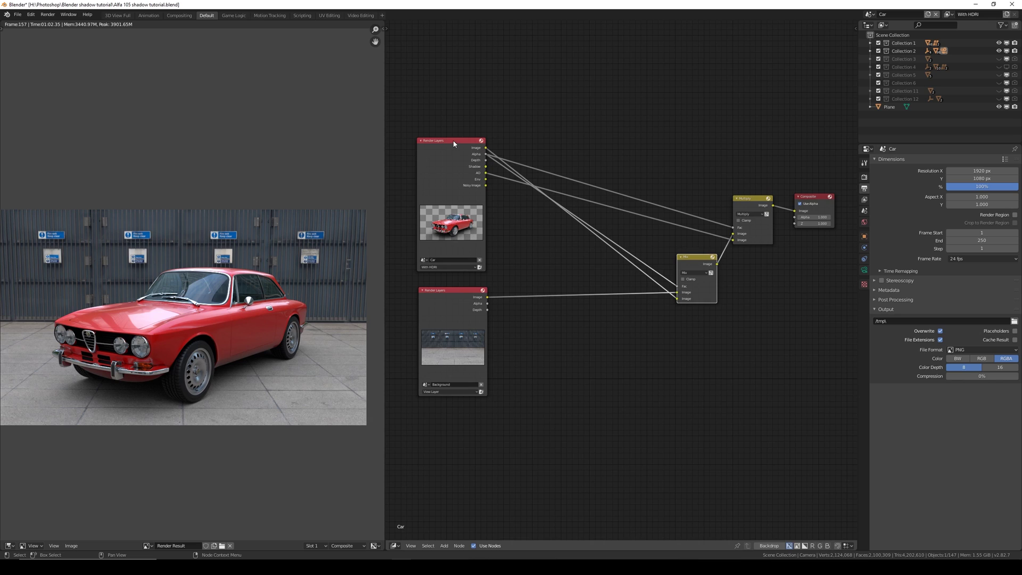
drag(453, 140, 427, 137)
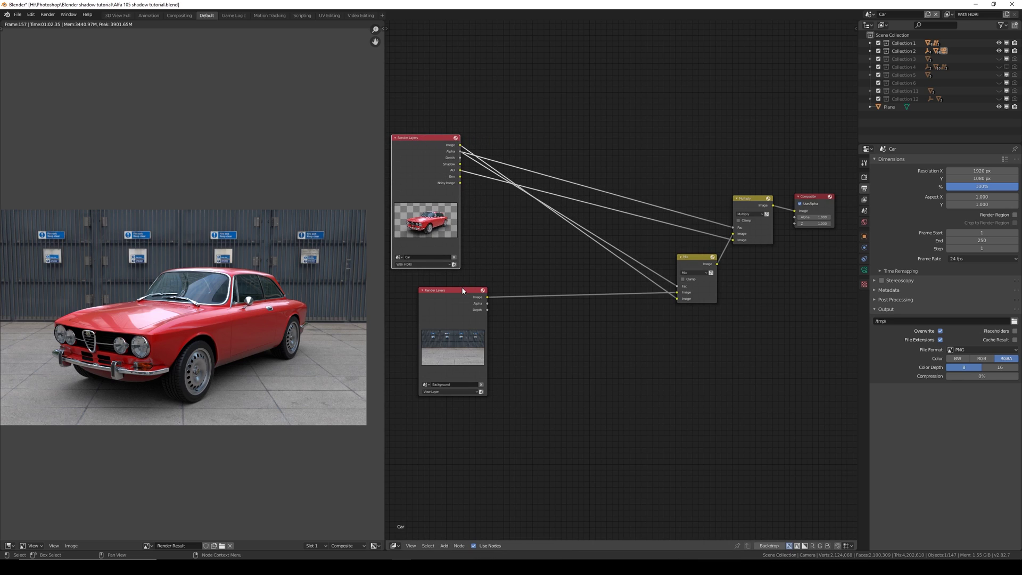
drag(465, 290, 436, 286)
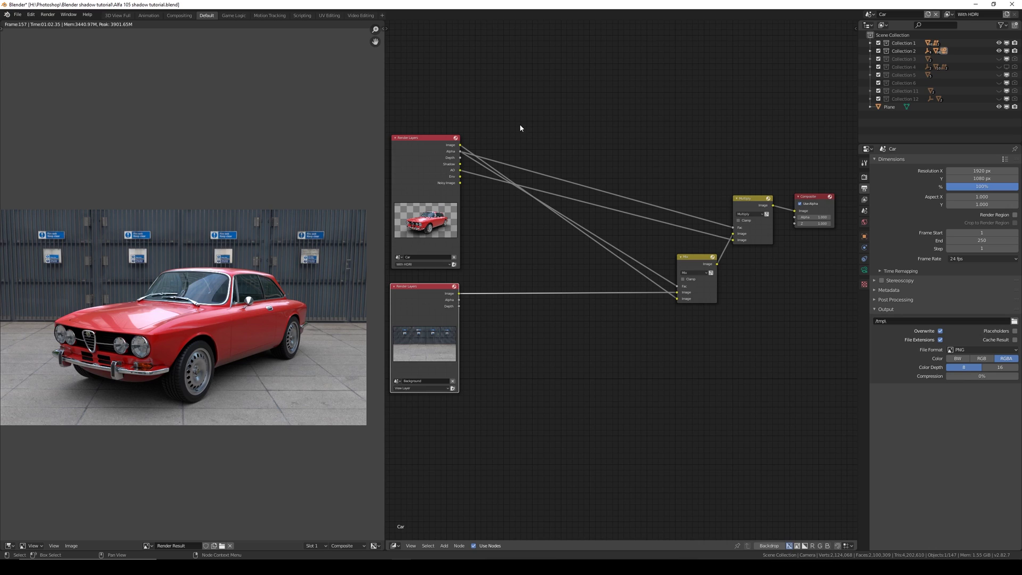
Add a Normalize node and a ColorRamp node side by side above the links from the Car Render Layers node
key(shift+a)
mouse_move(521, 127)
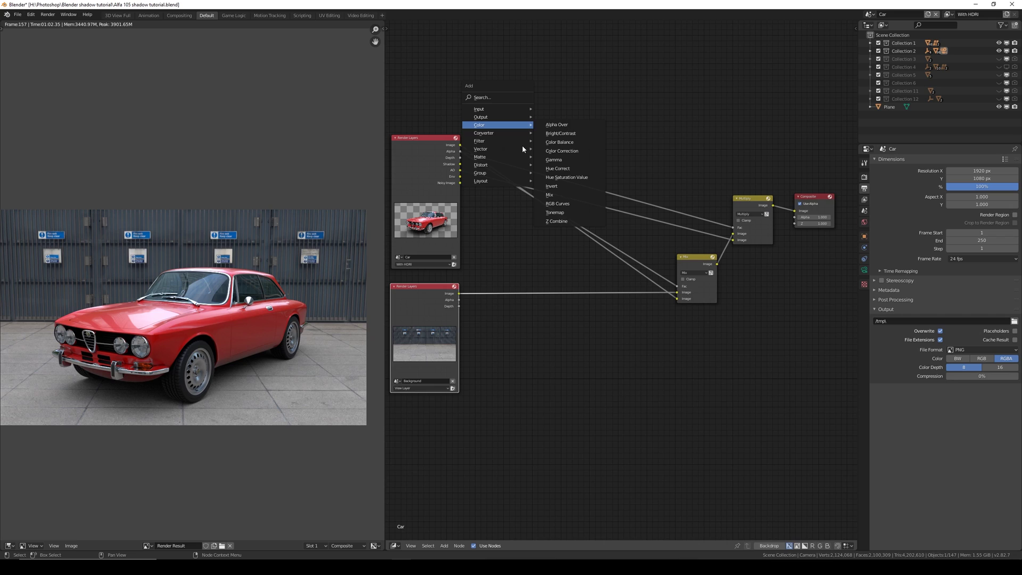
mouse_move(523, 149)
click(555, 169)
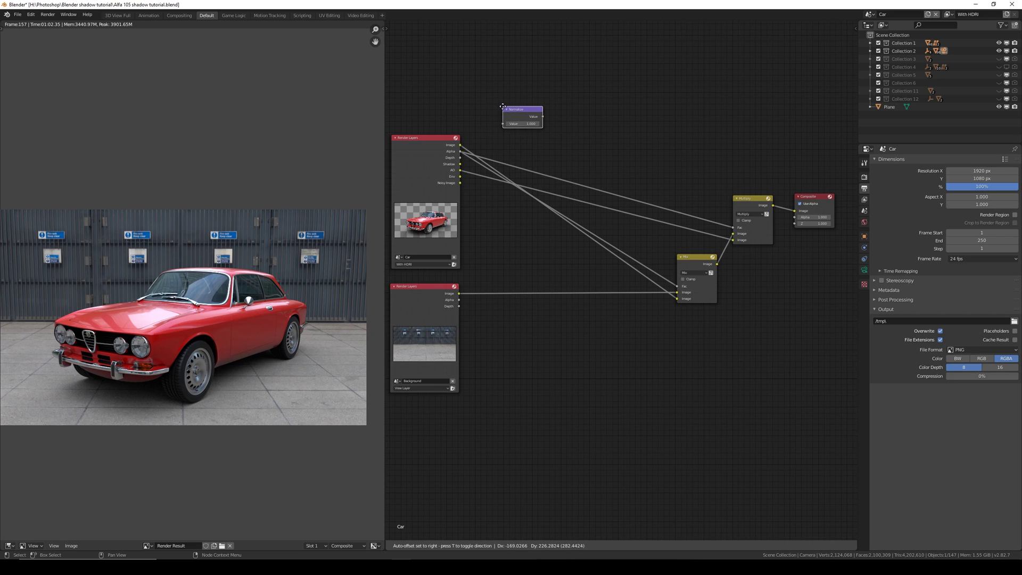
click(502, 107)
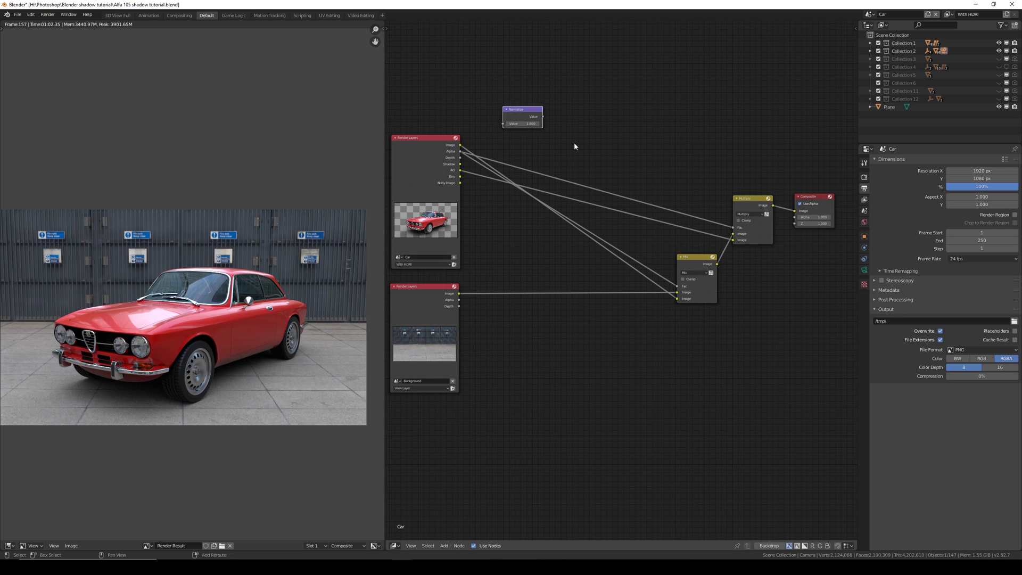
key(shift+a)
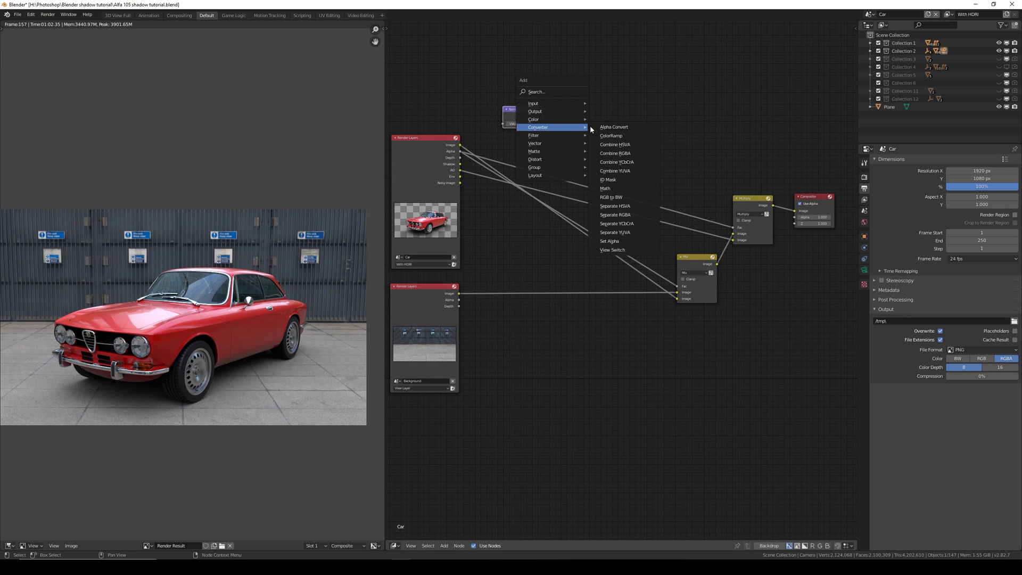
click(607, 131)
click(564, 87)
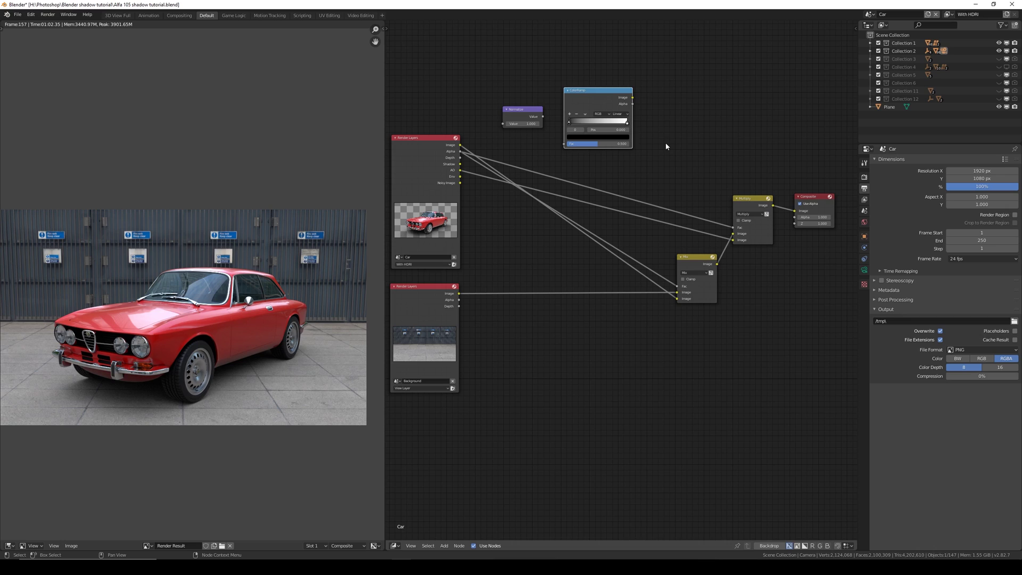
Add a Defocus node beside the ColorRamp node
key(shift+a)
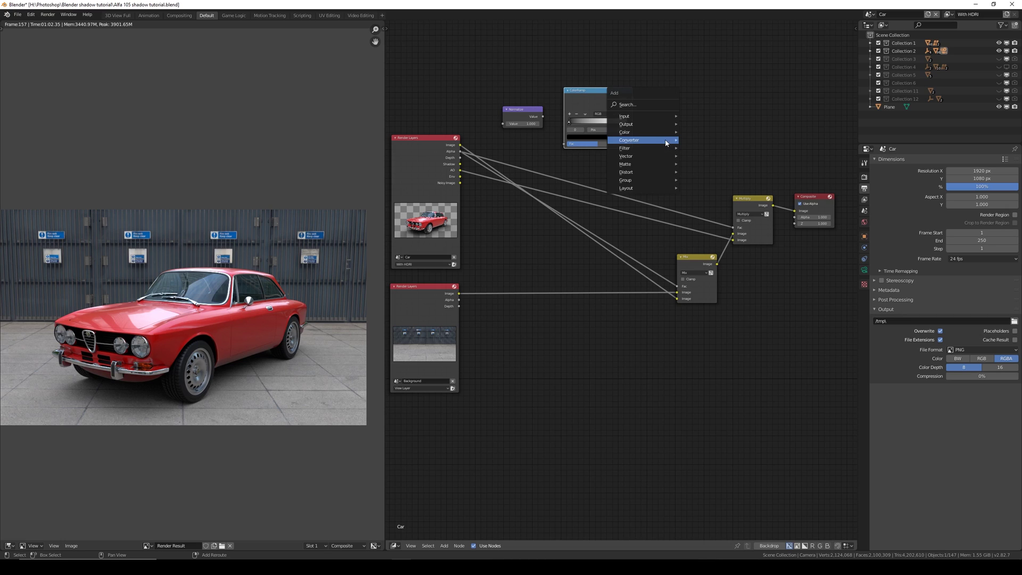
mouse_move(665, 152)
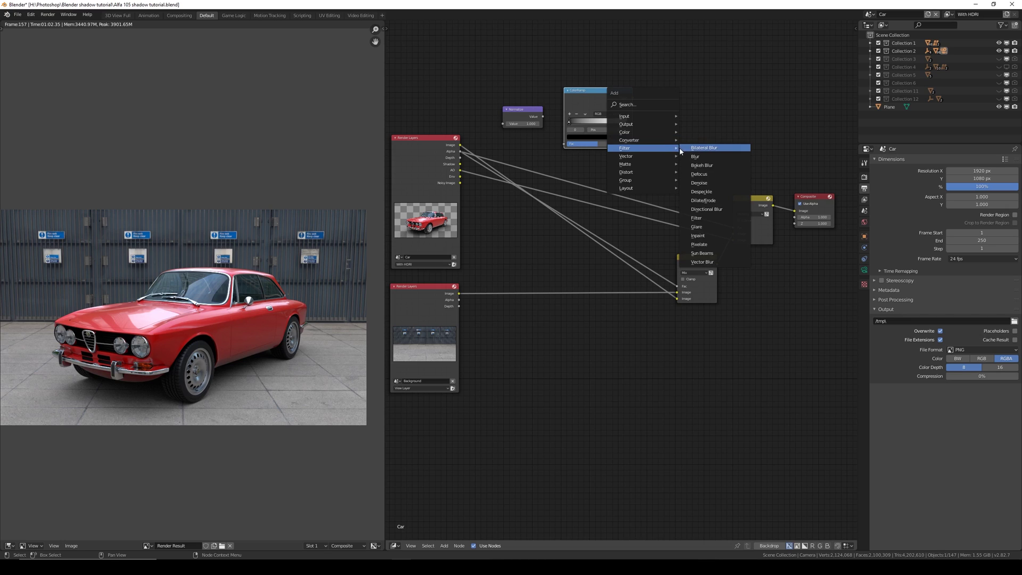
click(694, 175)
click(658, 76)
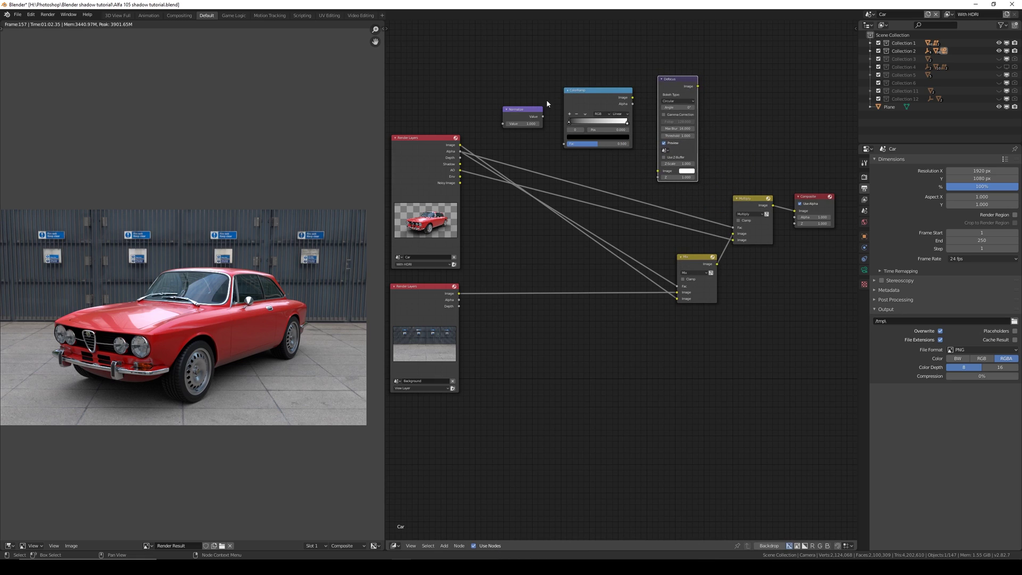
Link Normalize's Value to ColorRamp's Fac and ColorRamp's Image output to Defocus's Z input, tightening the spacing between the nodes
drag(589, 104, 556, 144)
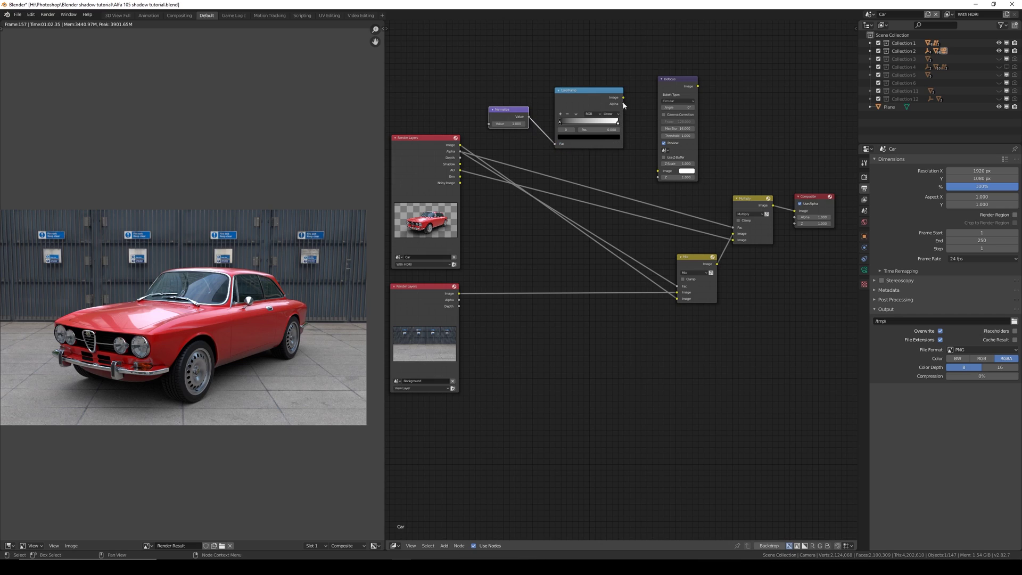
drag(624, 98, 654, 178)
drag(676, 79, 666, 79)
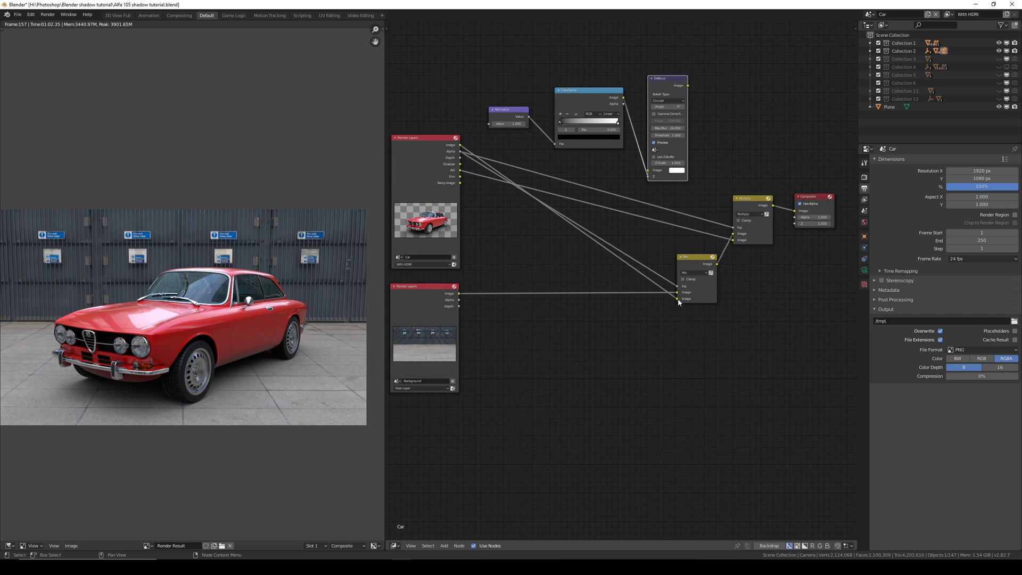
Route the Car image through Defocus into Mix's second Image input, shifting the Mix, Multiply and Composite nodes to make room
drag(678, 299, 648, 171)
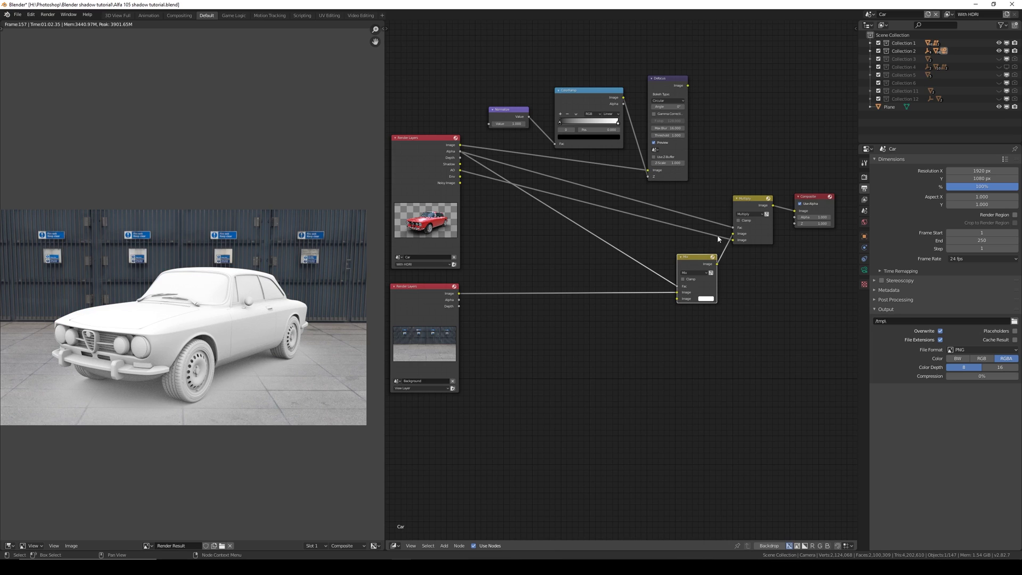
drag(703, 262, 733, 269)
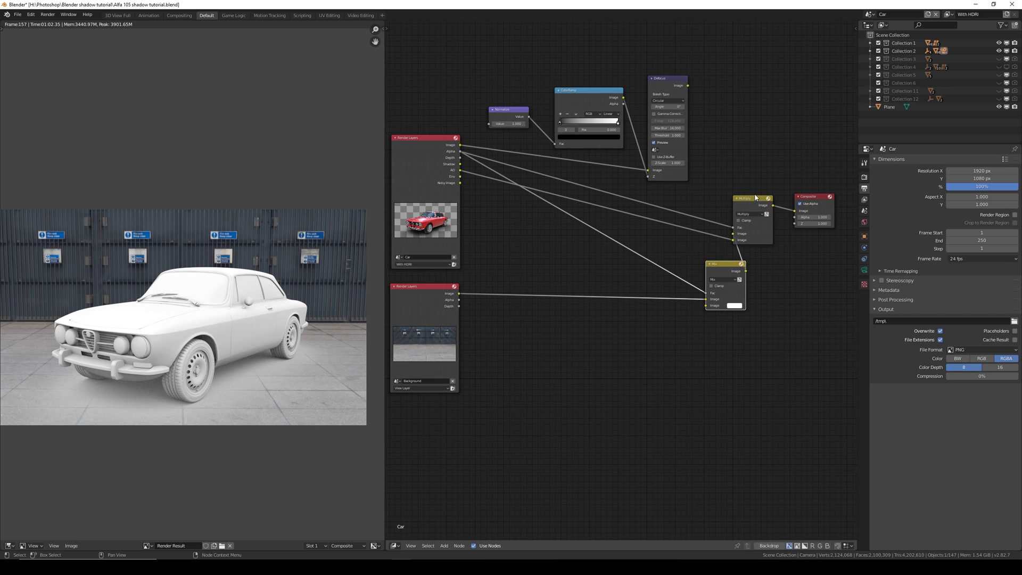
drag(756, 197, 834, 197)
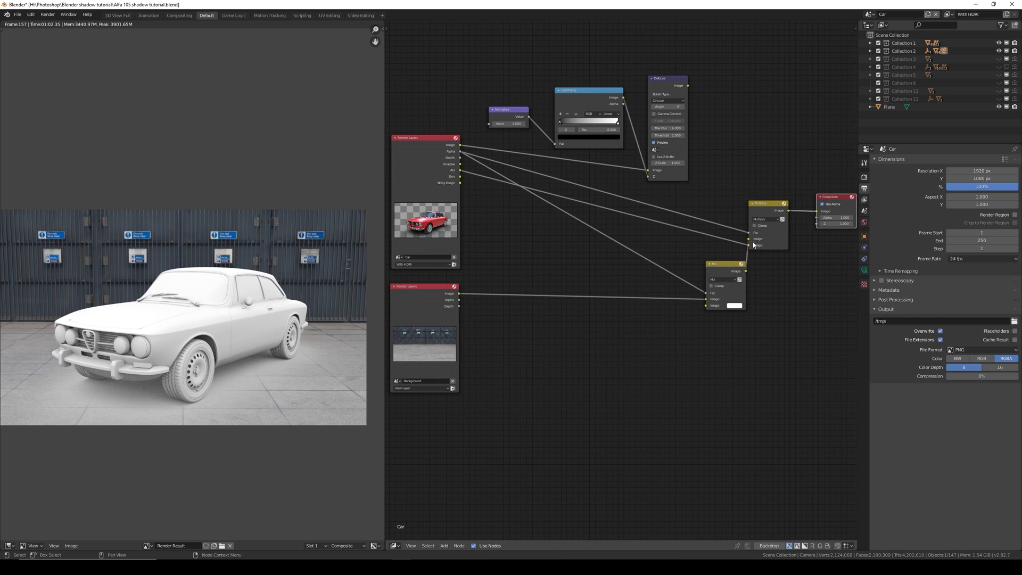
drag(688, 86, 704, 307)
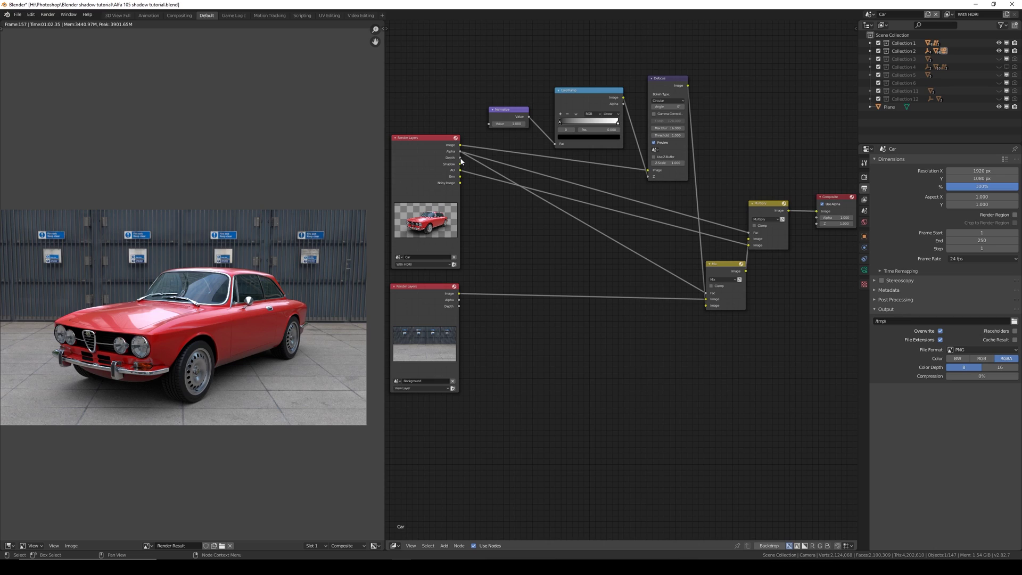
Link the Car Render Layers' Depth output to Normalize and route ColorRamp's Image output into Composite to preview the depth map
drag(461, 159, 491, 125)
middle_drag(642, 143, 576, 164)
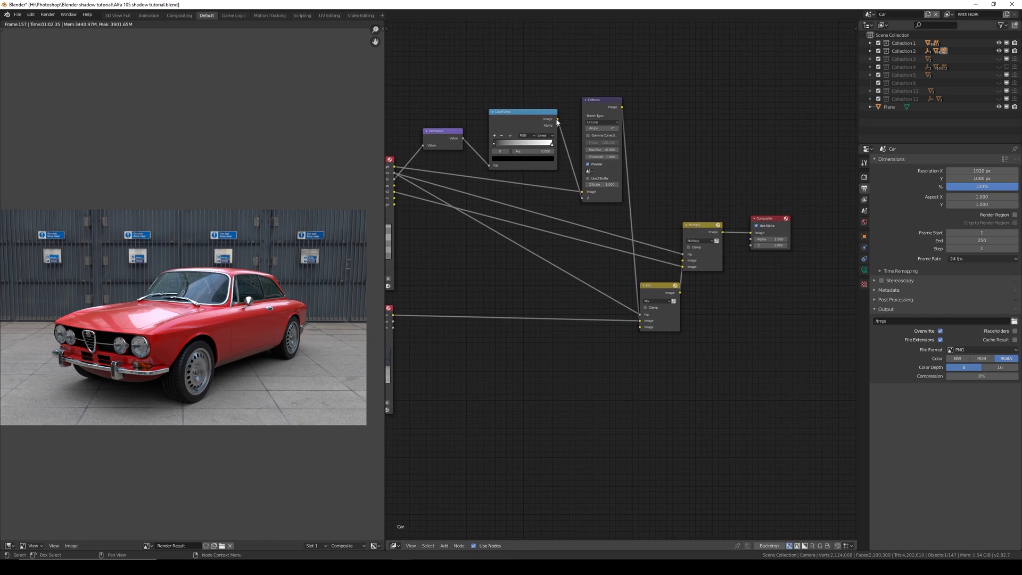
drag(558, 122, 751, 233)
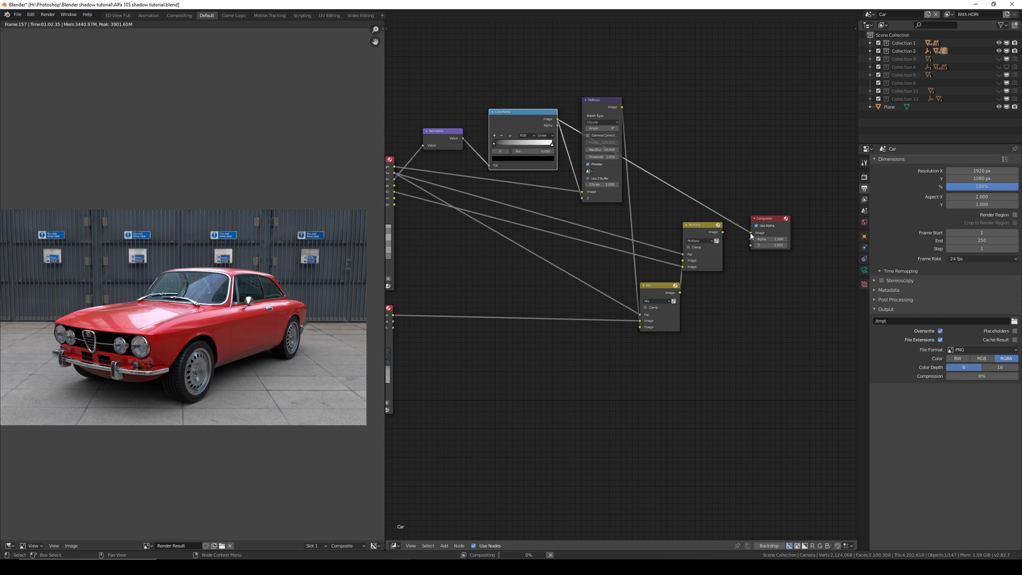
scroll(314, 292, down, 1)
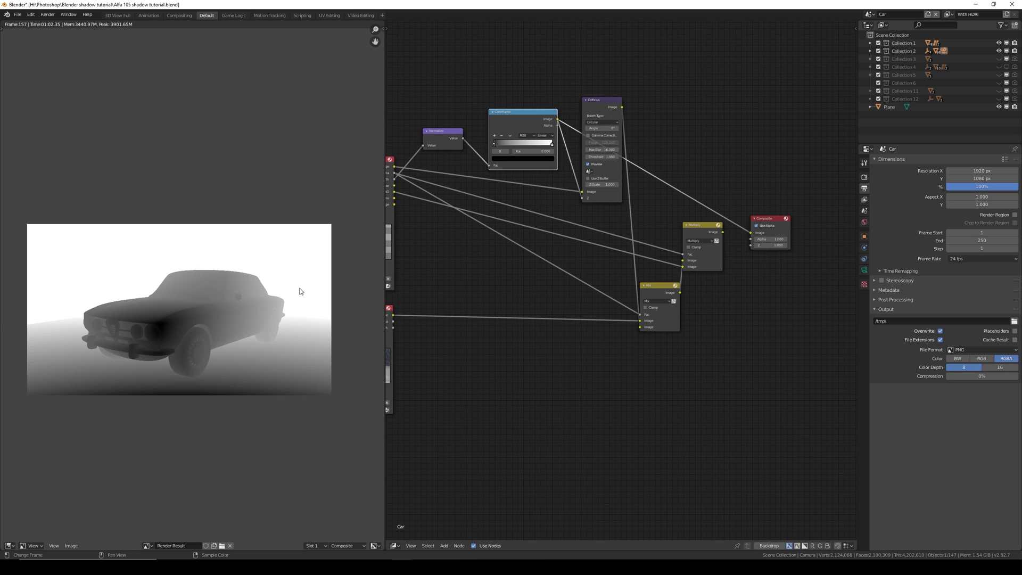
scroll(296, 301, up, 1)
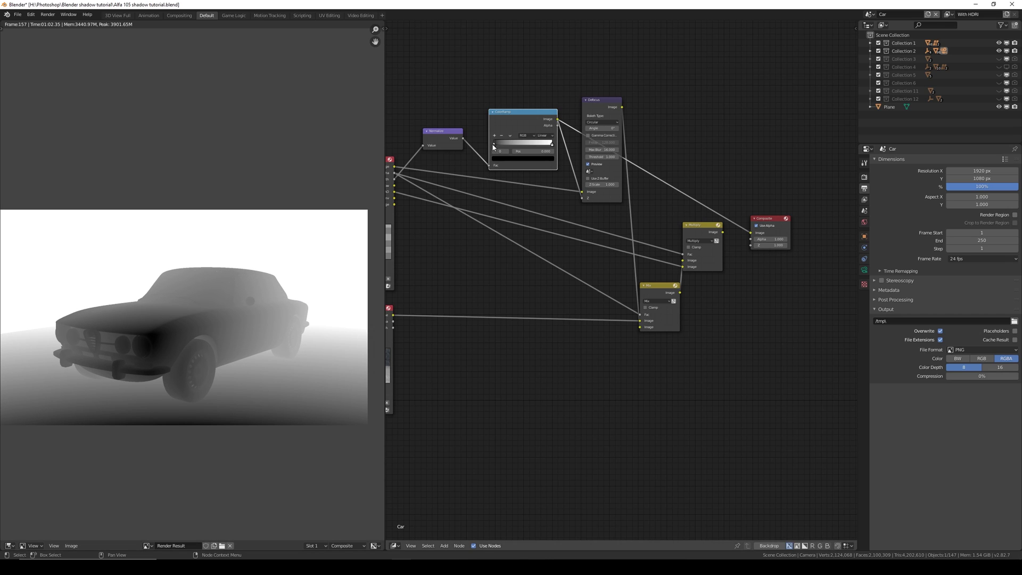
Shift ColorRamp's black stop slightly inward and its white stop to 0.405, and reconnect Multiply's Image output to Composite
drag(495, 147, 505, 148)
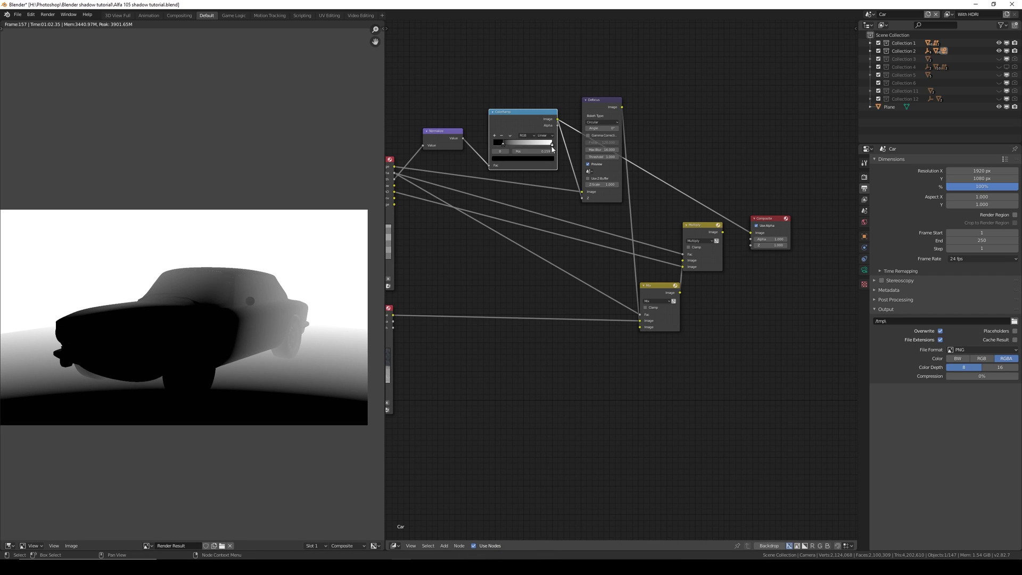
drag(553, 145, 514, 147)
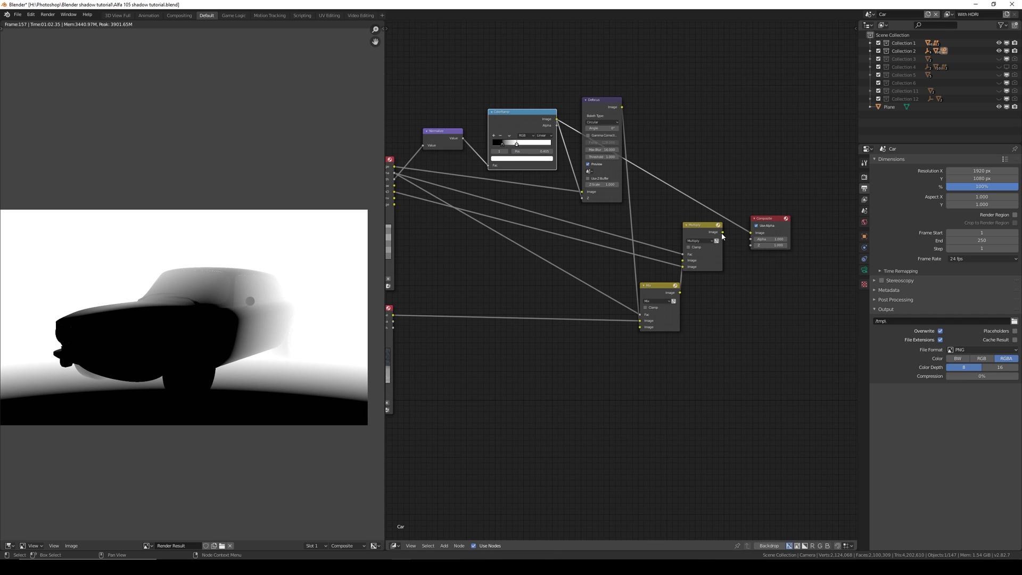
drag(722, 233, 751, 233)
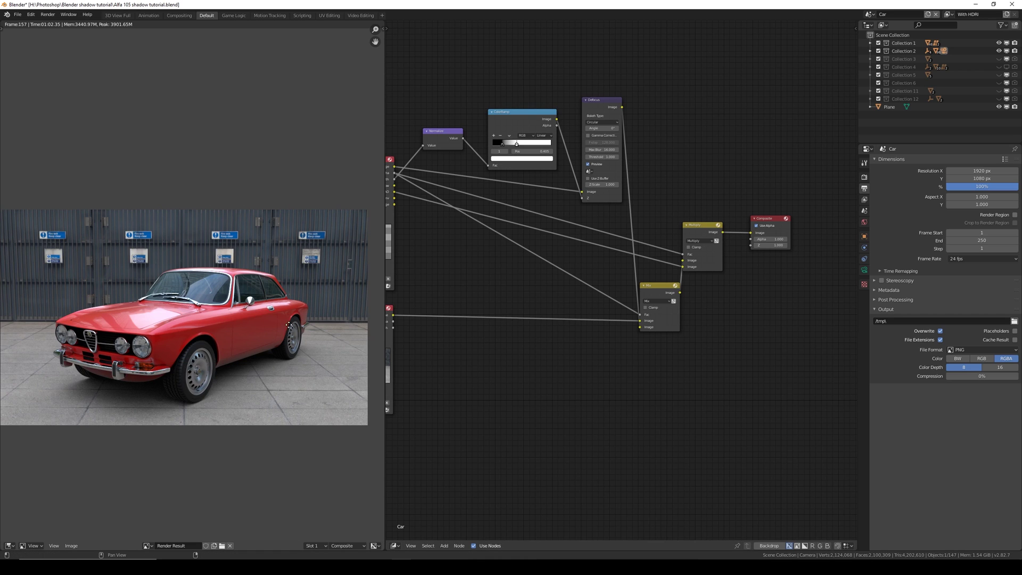
Try a stronger Z-Scale on the Defocus node, checking the blur on the car's rear wheel
scroll(247, 311, up, 5)
scroll(173, 284, up, 6)
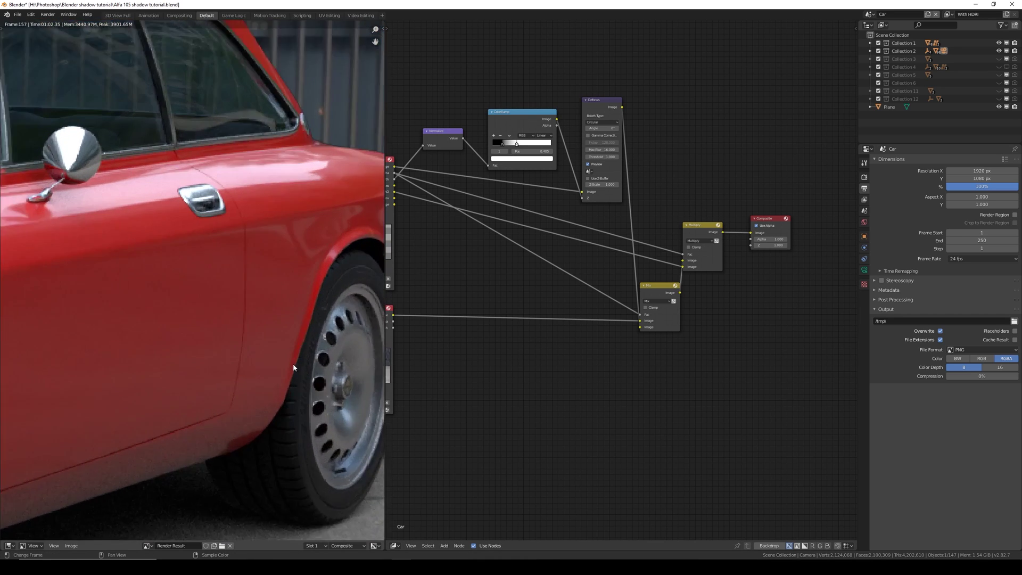
click(599, 185)
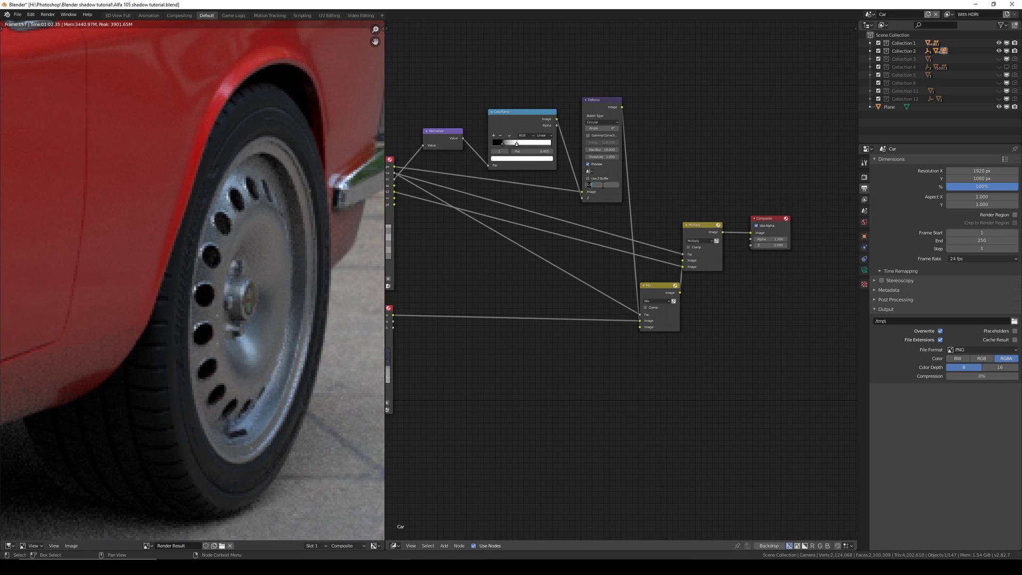
key(Return)
click(602, 185)
key(Return)
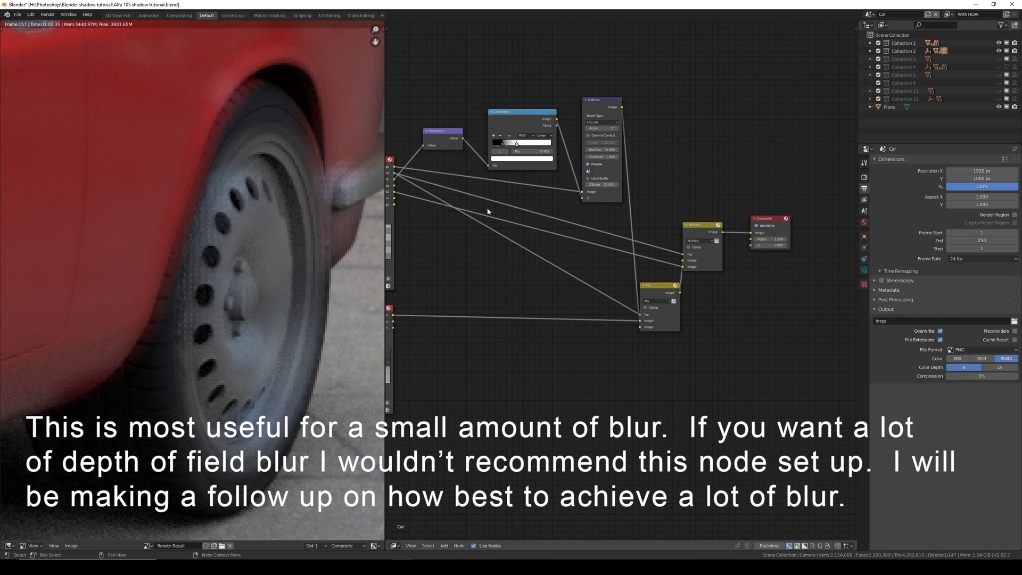
Set the Defocus node's Z-Scale to 2 and inspect the blur across the whole car
click(602, 184)
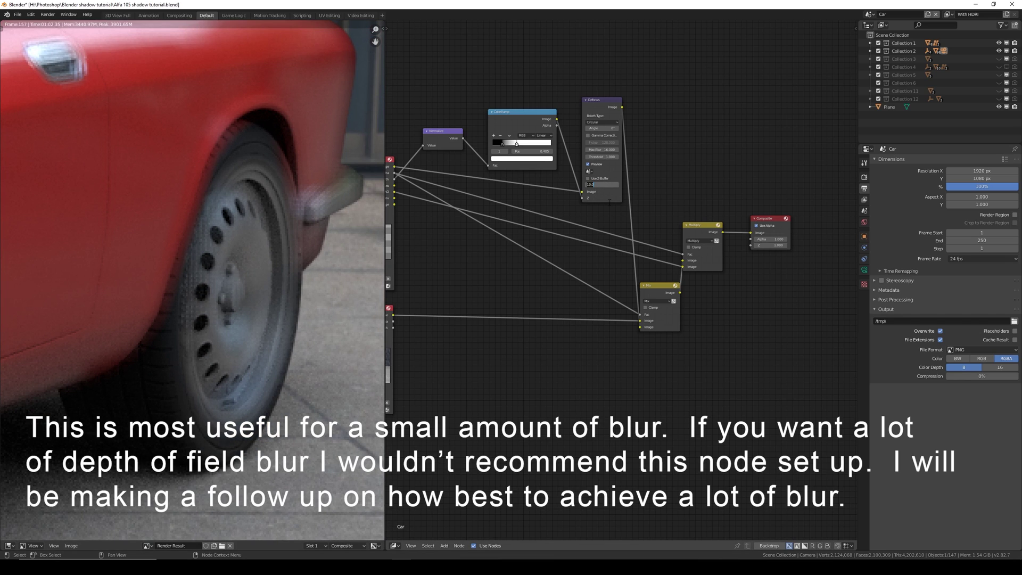
text(2)
key(Return)
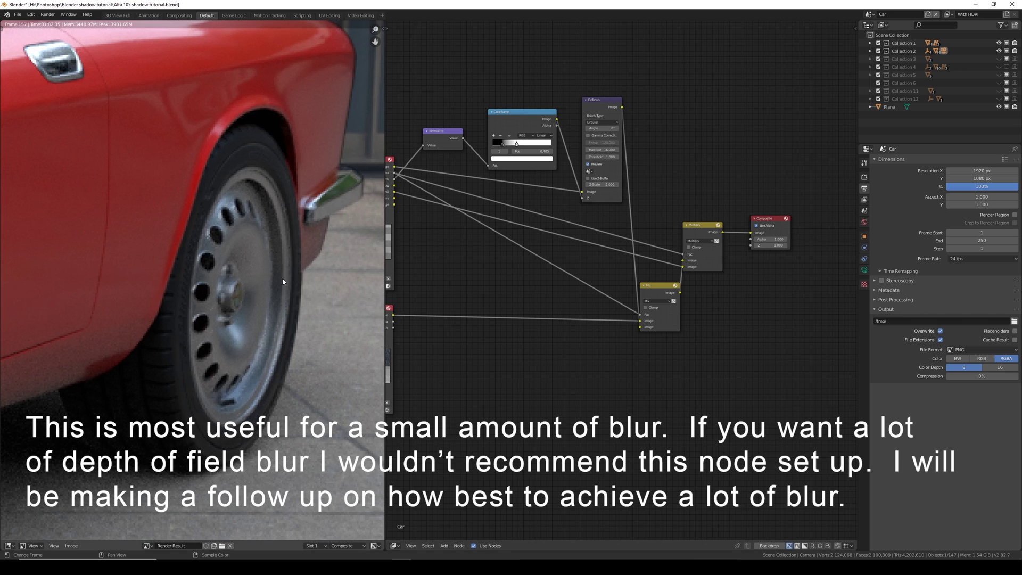
scroll(210, 292, down, 6)
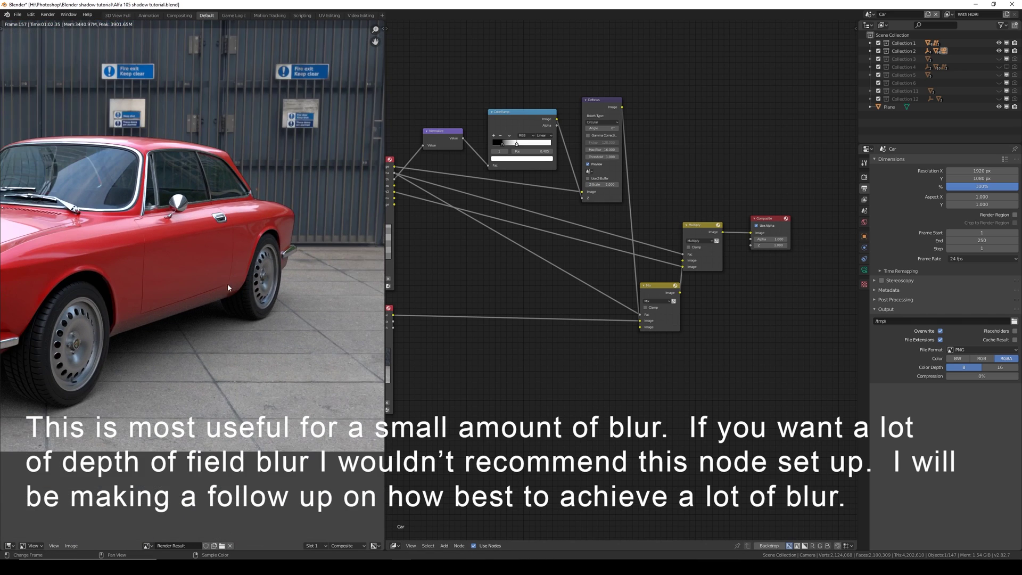
middle_drag(257, 292, 287, 304)
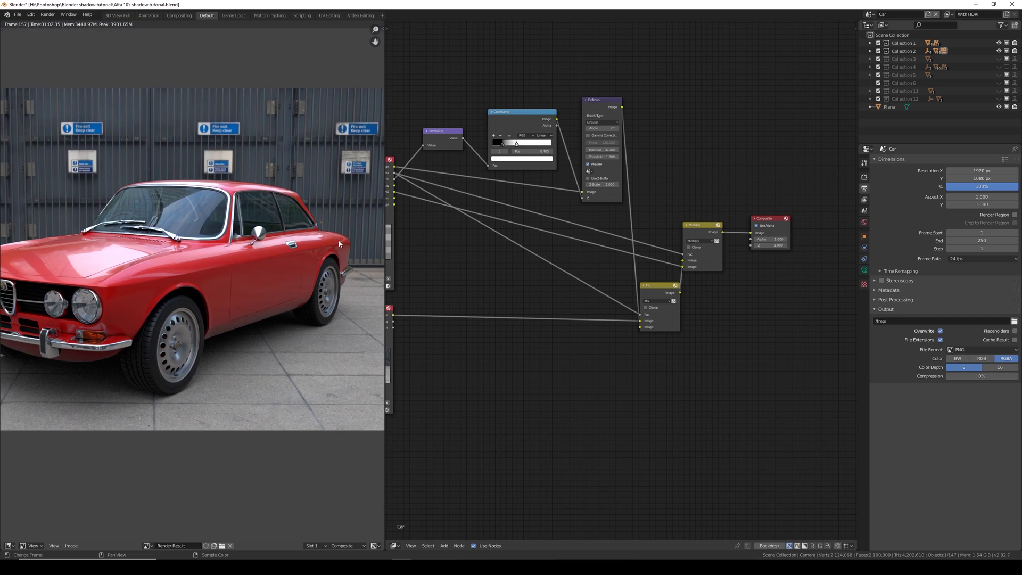
scroll(264, 250, down, 1)
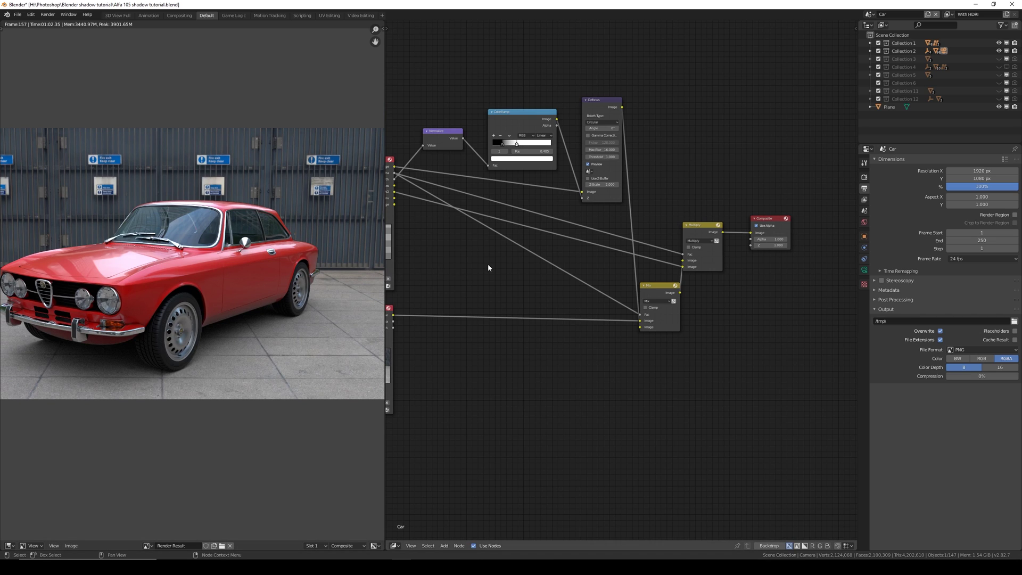
Move both Render Layers nodes further from the other nodes and cut all of their outgoing links
key(Home)
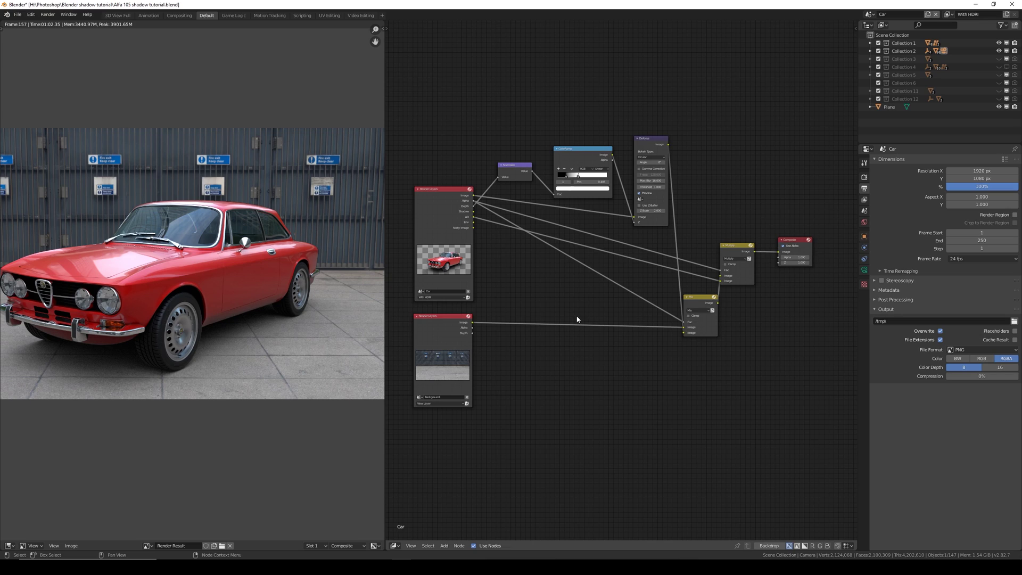
drag(447, 192, 415, 179)
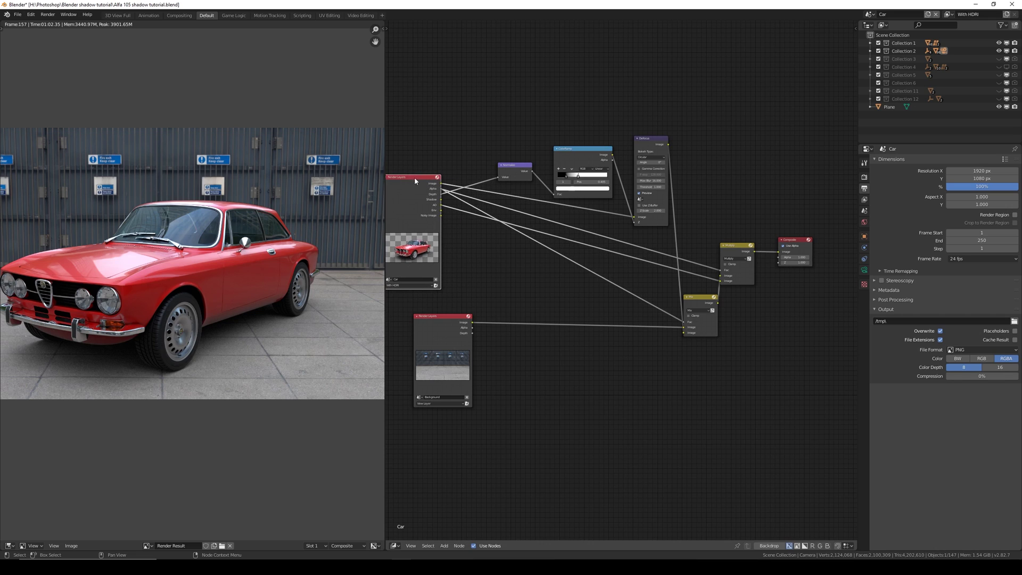
drag(435, 316, 408, 309)
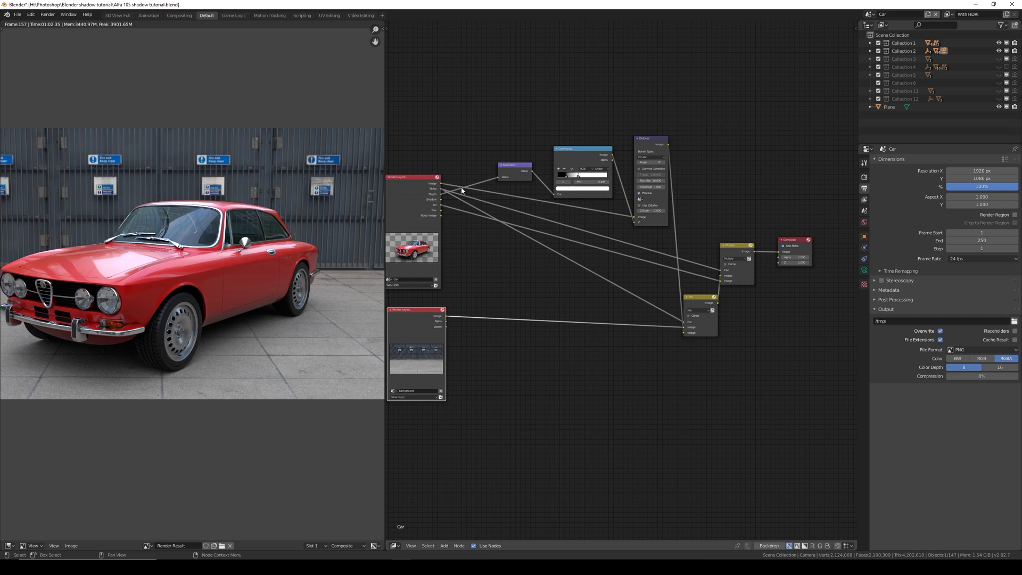
drag(499, 179, 701, 278)
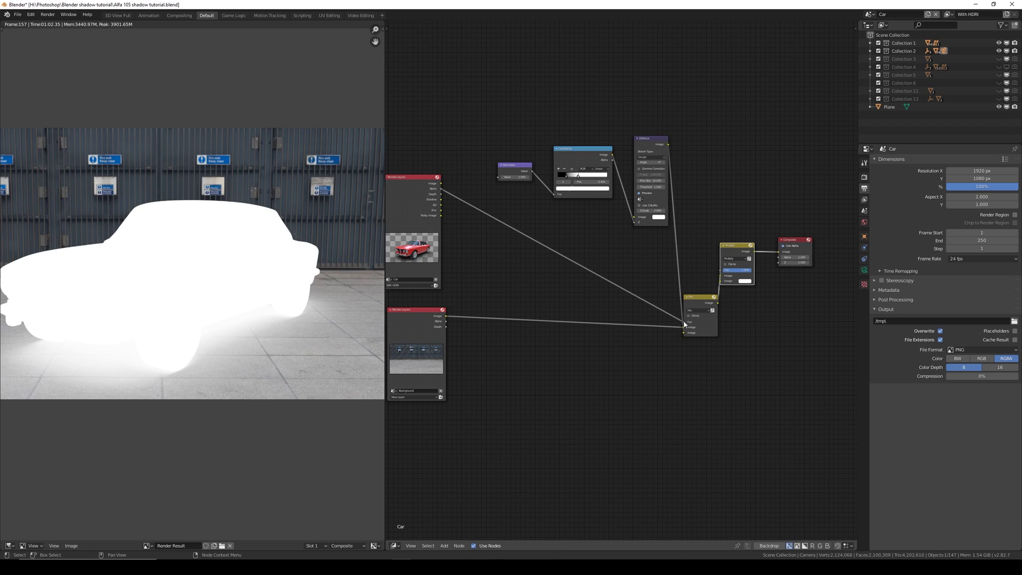
drag(684, 322, 649, 336)
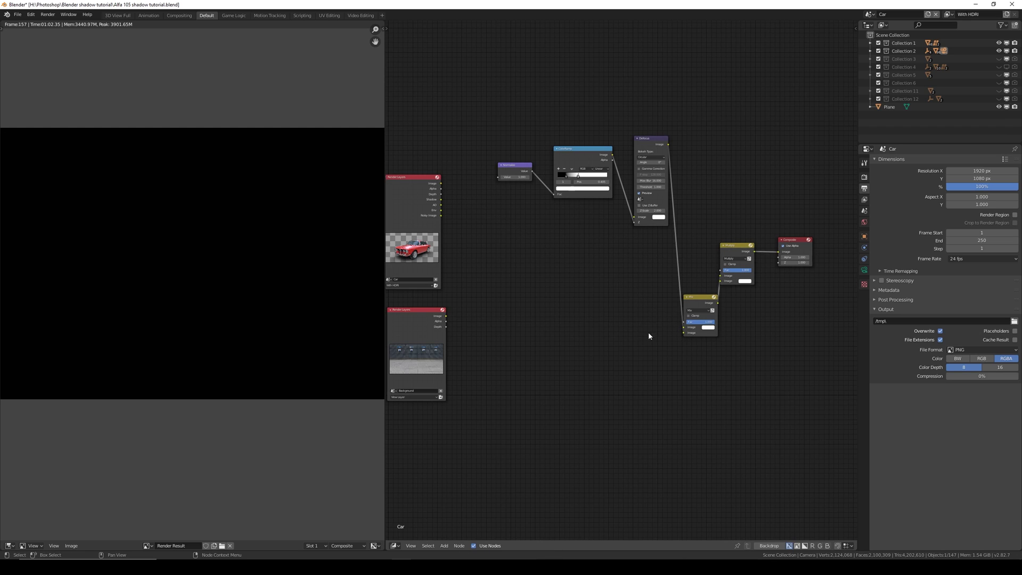
mouse_move(594, 284)
middle_down()
mouse_move(571, 288)
mouse_move(611, 289)
middle_up()
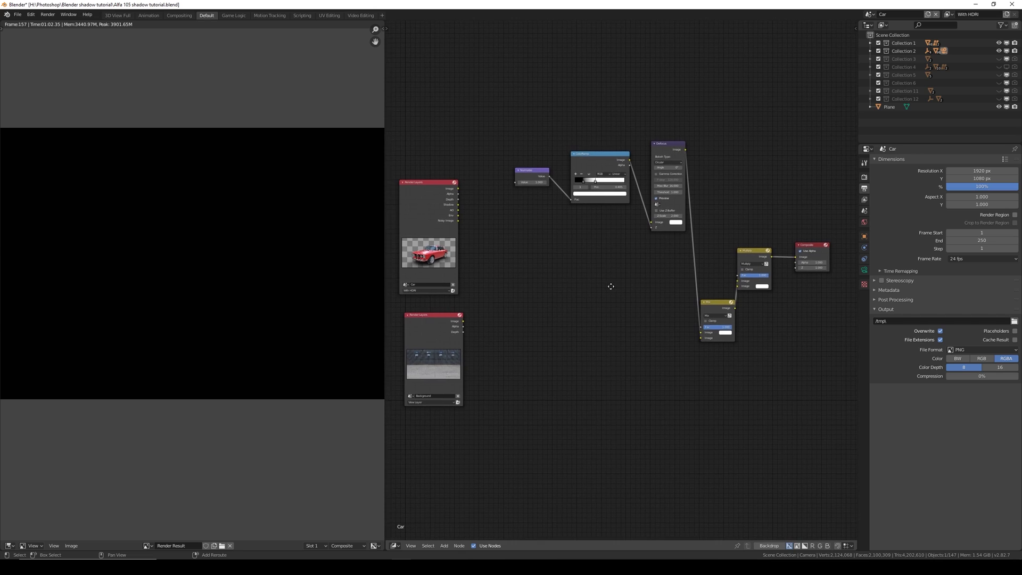
Widen the node editor and make a group from the Normalize, ColorRamp, Defocus, Mix and Multiply nodes
drag(386, 257, 13, 269)
scroll(400, 274, up, 2)
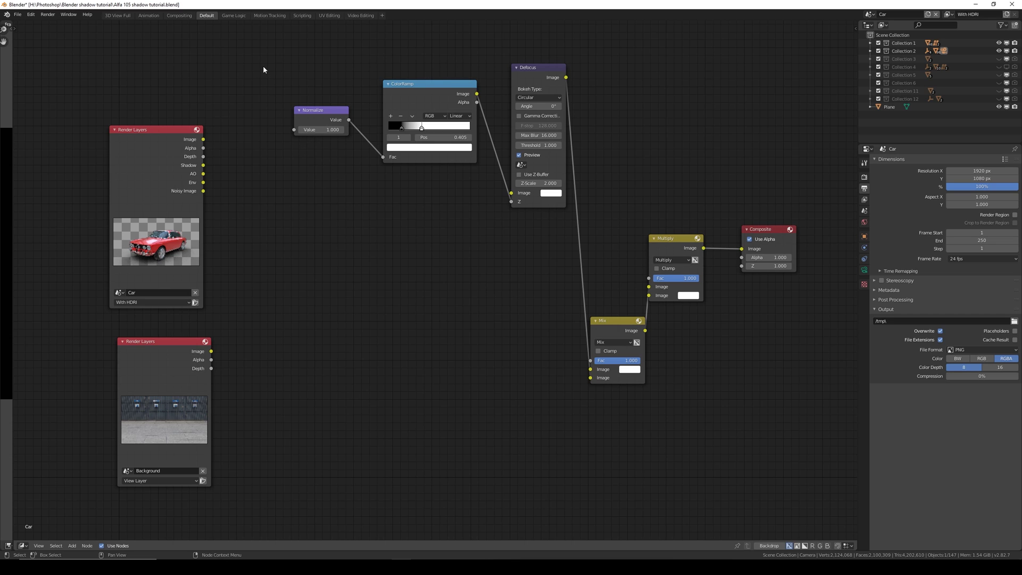
drag(268, 37, 717, 477)
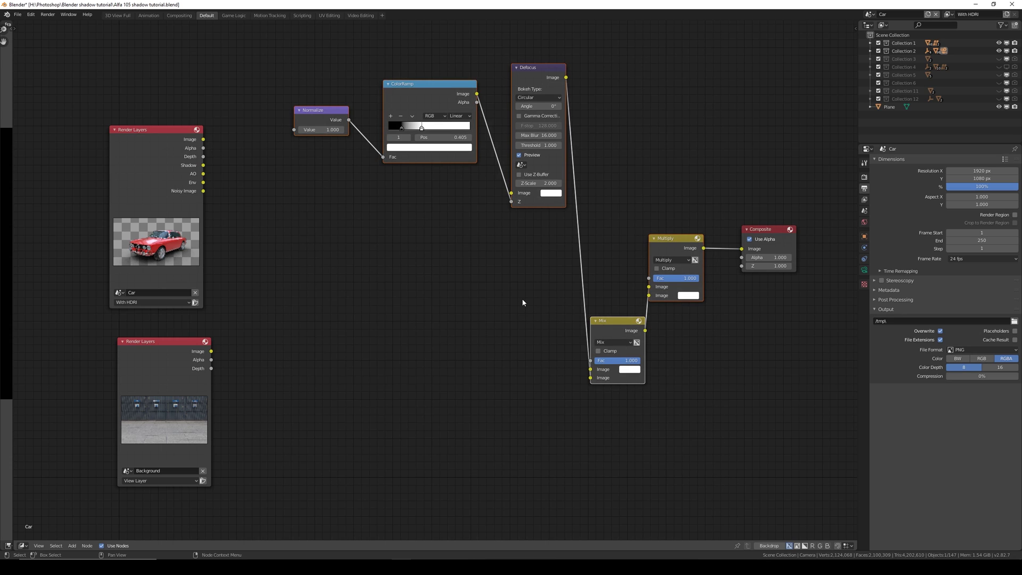
key(shift+a)
mouse_move(519, 331)
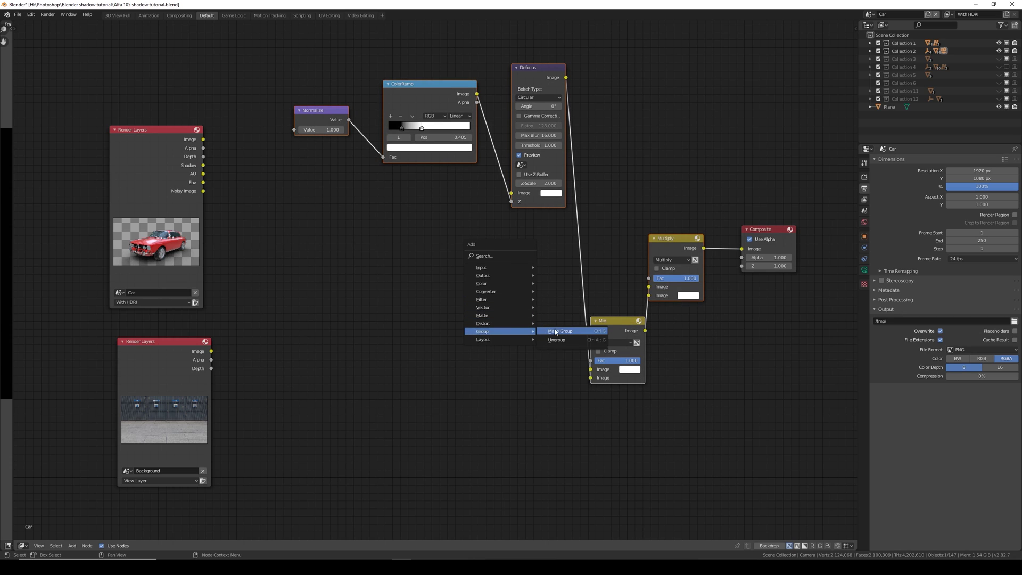
click(556, 331)
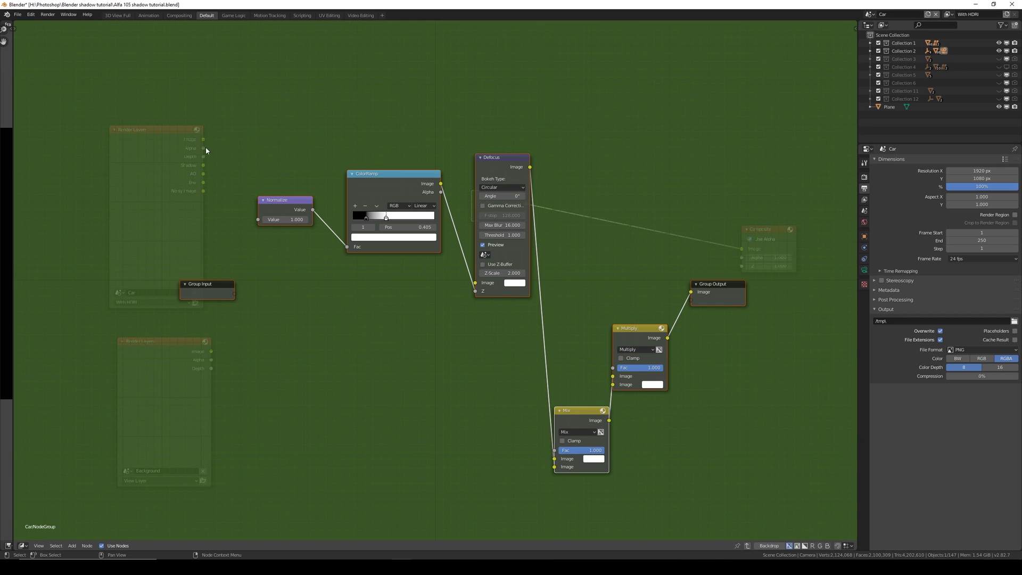
Link Group Input to Defocus's Image input, and show the group's interface settings with enlarged input and output lists
drag(236, 296, 476, 285)
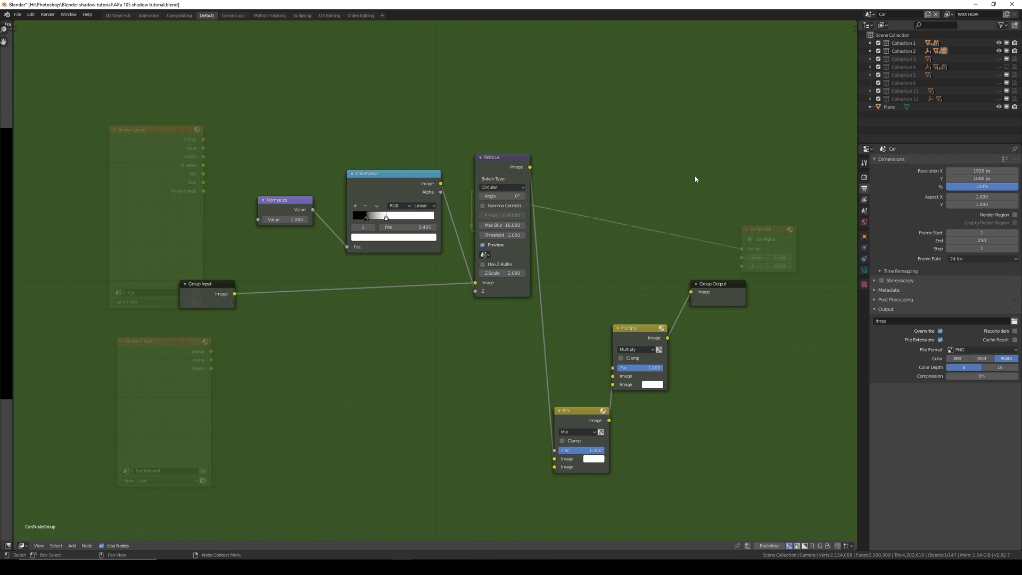
key(n)
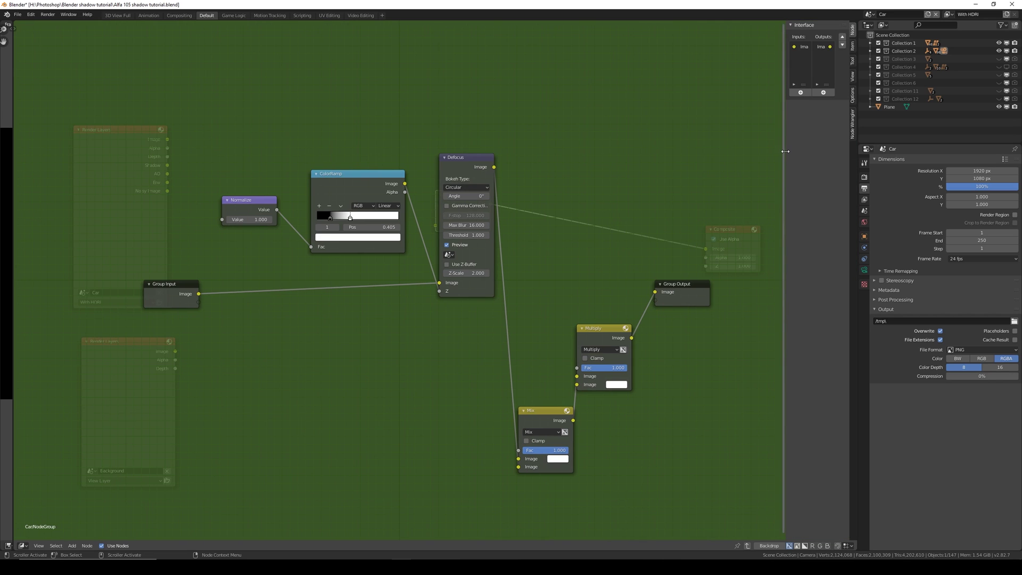
drag(785, 155, 686, 148)
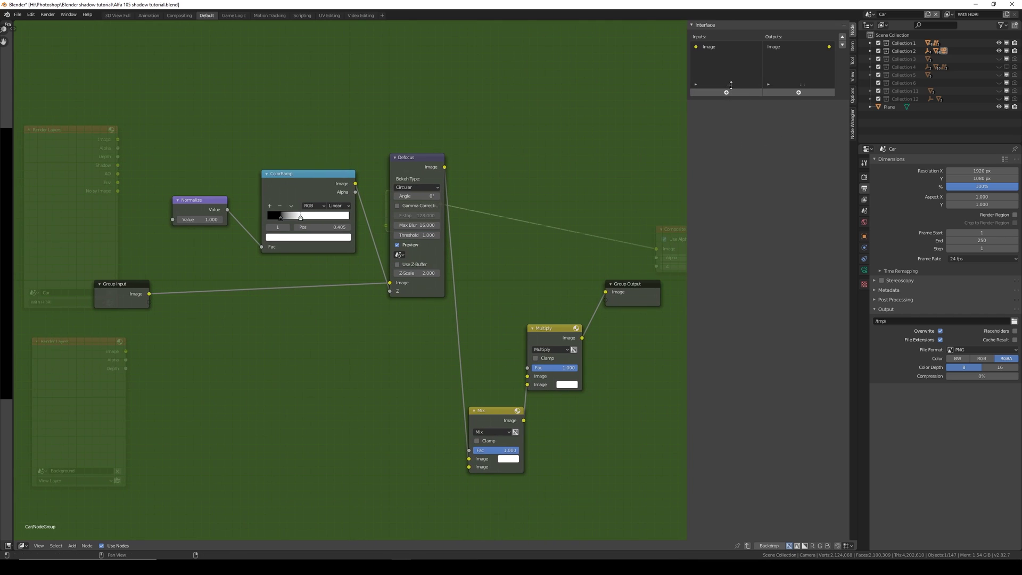
drag(738, 85, 739, 133)
drag(802, 85, 794, 129)
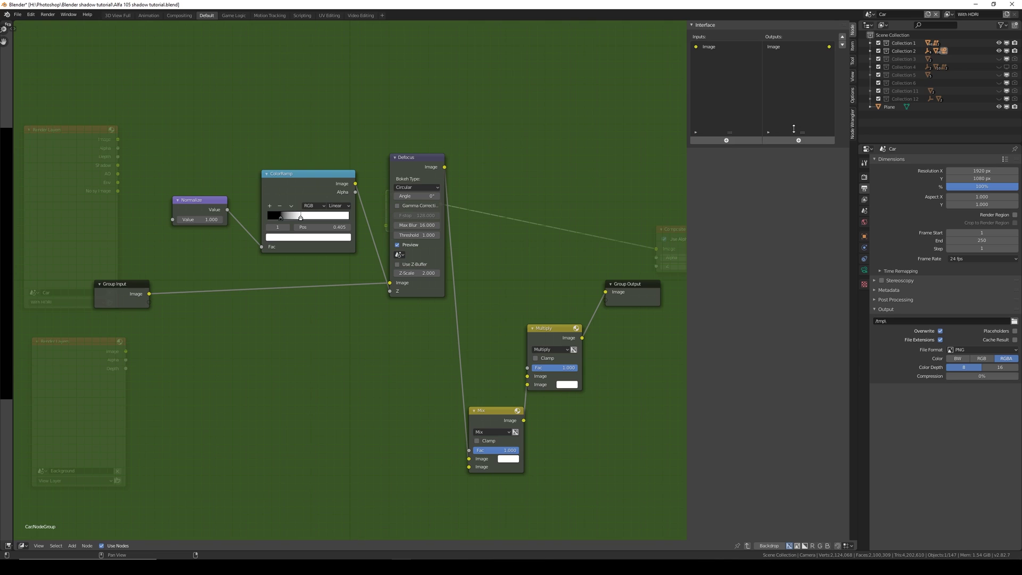
Rename the group's Image input as Render Image
click(705, 49)
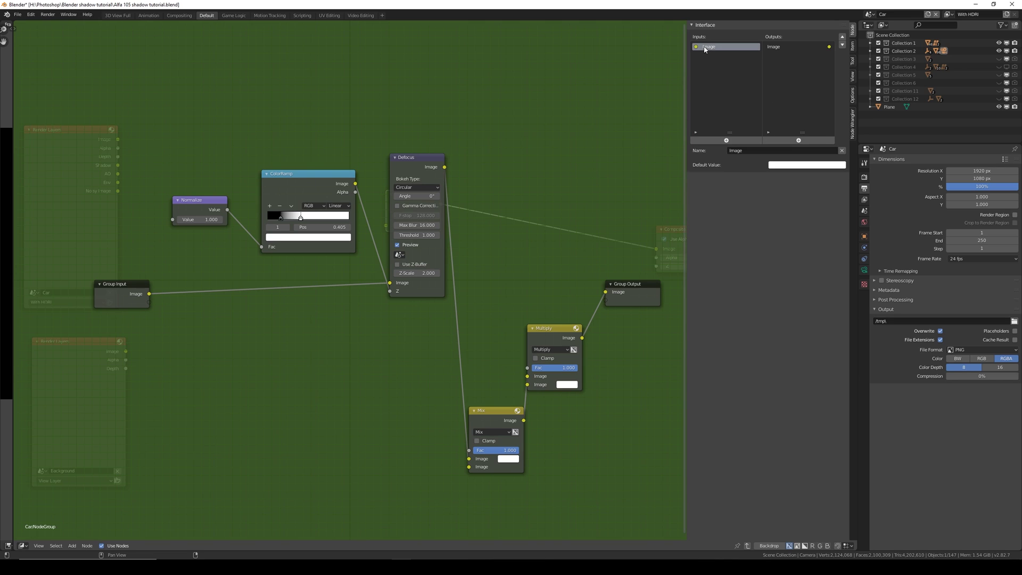
click(746, 150)
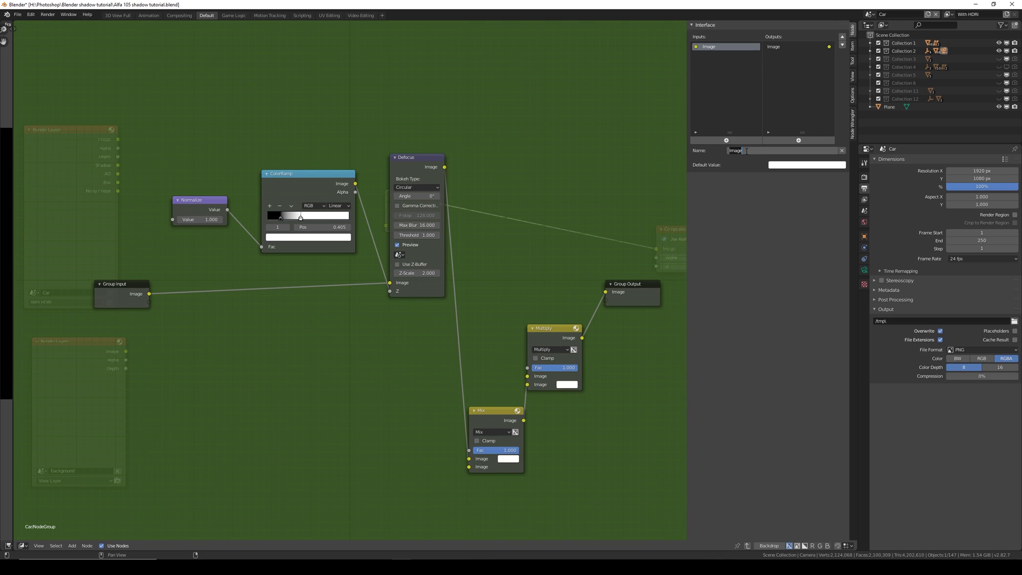
text(Rend)
text(er Imag)
text(image)
key(Return)
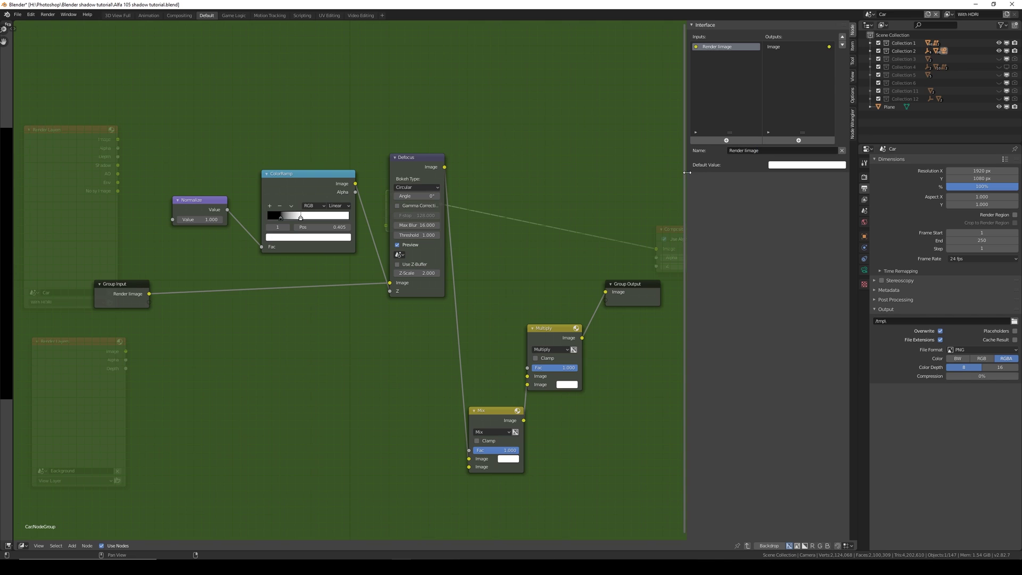
click(761, 150)
click(764, 150)
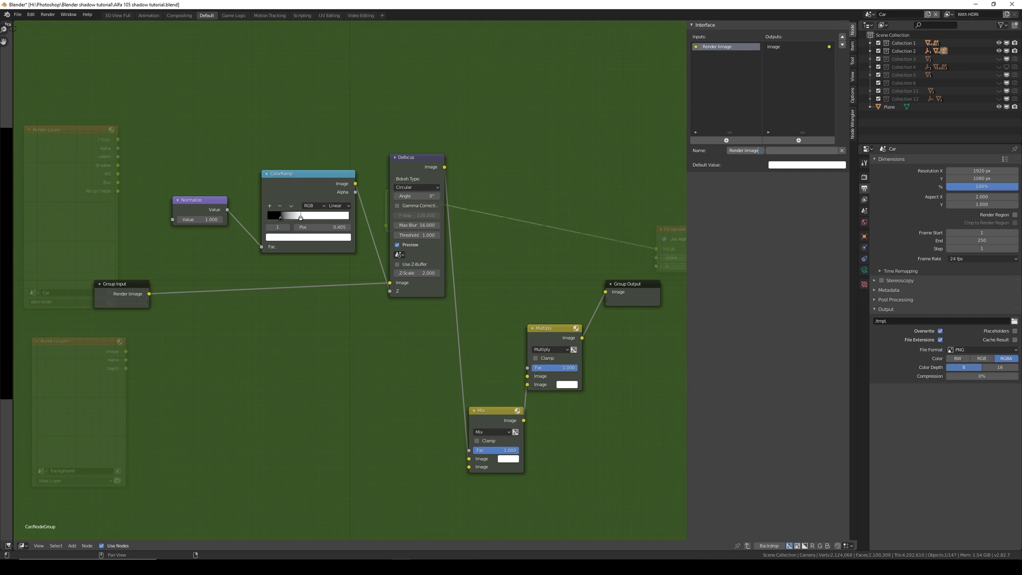
key(BackSpace)
key(BackSpace)
key(BackSpace)
text(mage)
key(Return)
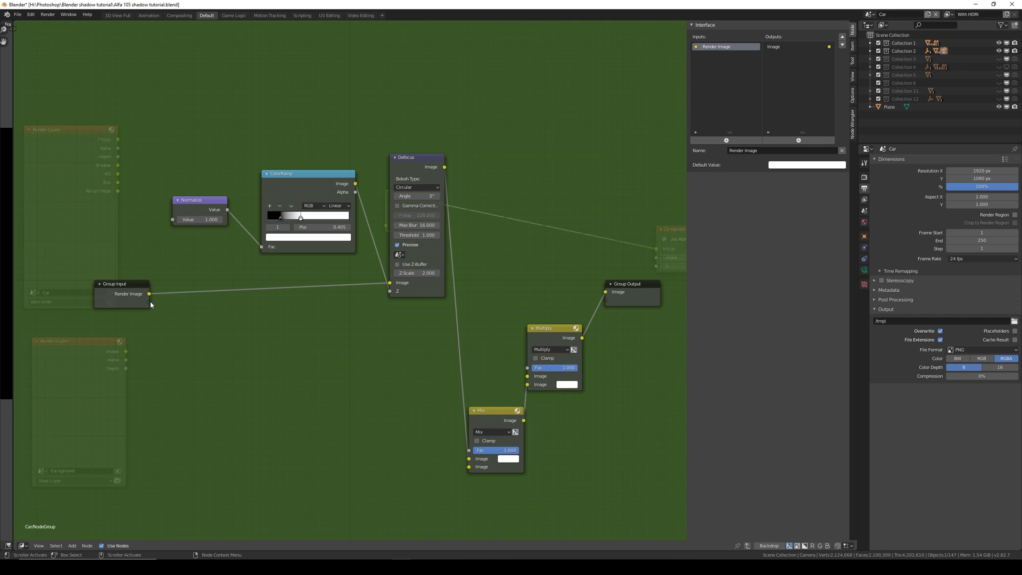
Link a new group input to the Fac sockets of Mix and Multiply, and rename it Render Alpha
drag(149, 302, 469, 451)
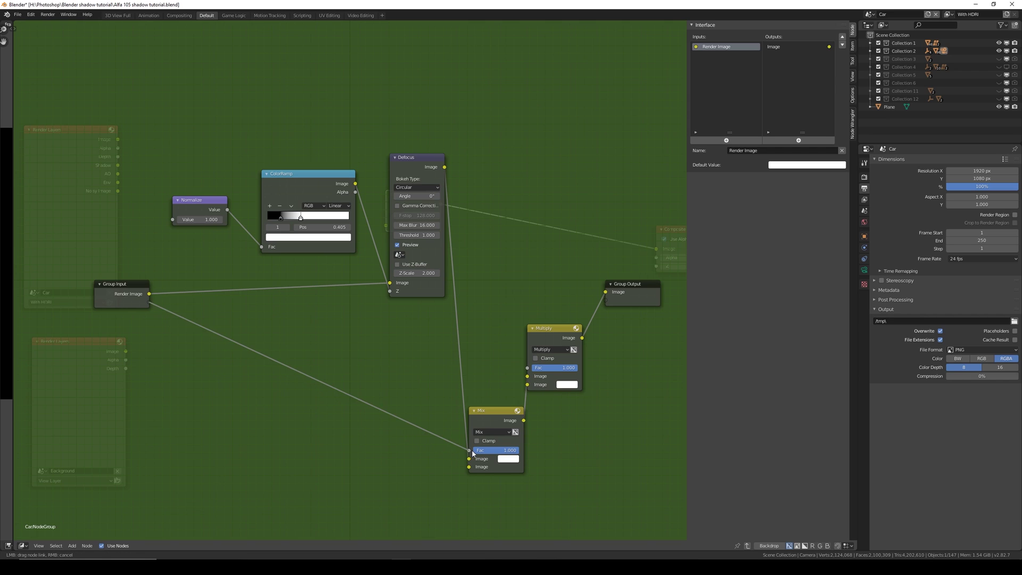
drag(149, 303, 528, 371)
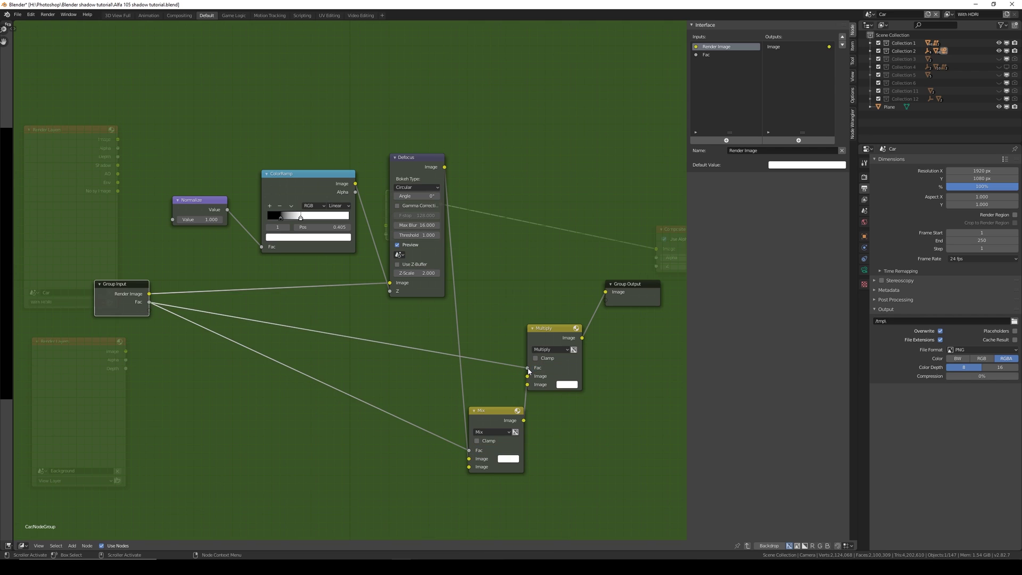
click(708, 54)
click(751, 150)
text(A)
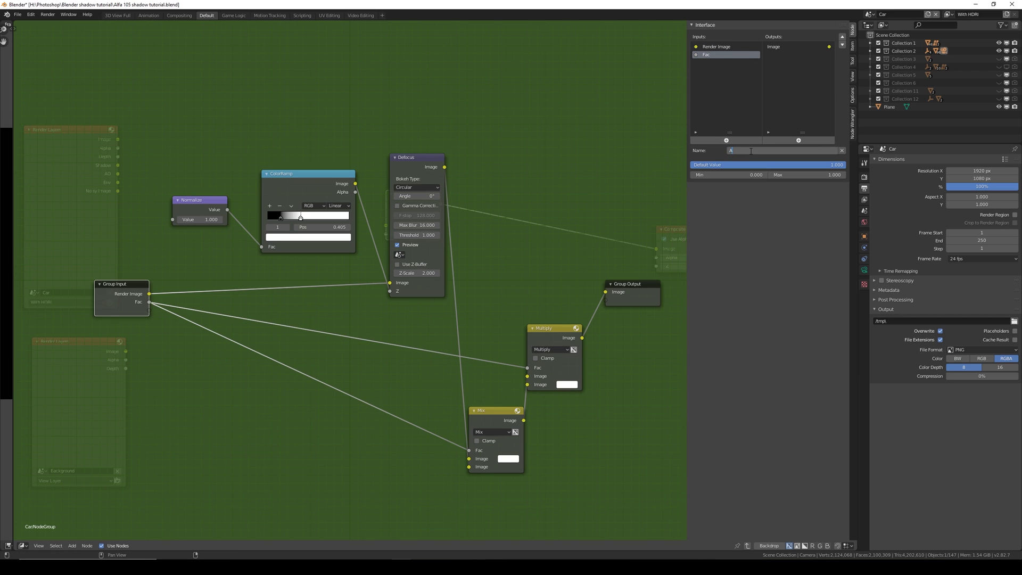
key(BackSpace)
key(BackSpace)
key(BackSpace)
text(Render)
key(Return)
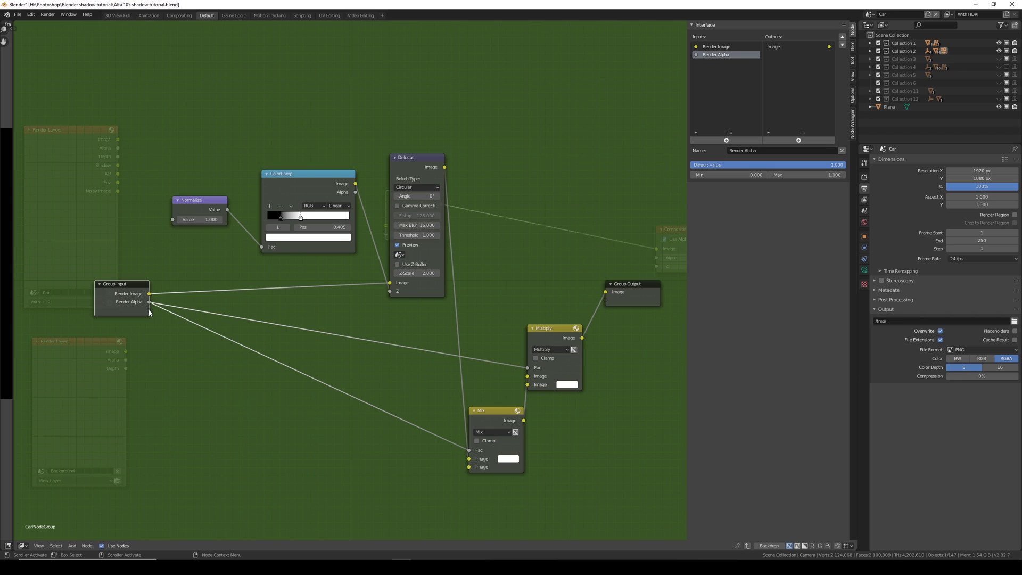
Link a new group input to the Normalize node's Value and rename it Depth
drag(148, 311, 172, 220)
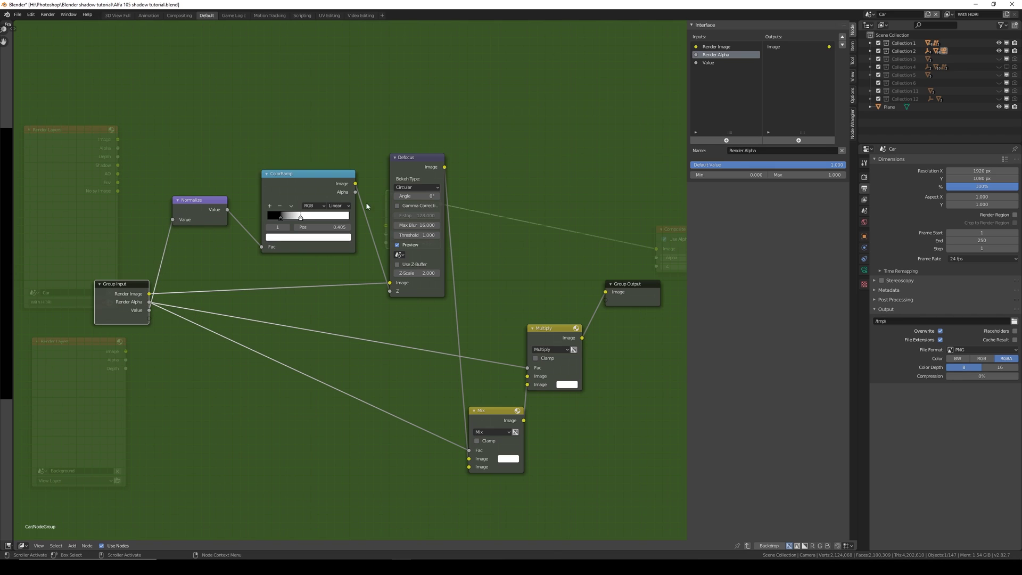
click(709, 63)
click(770, 151)
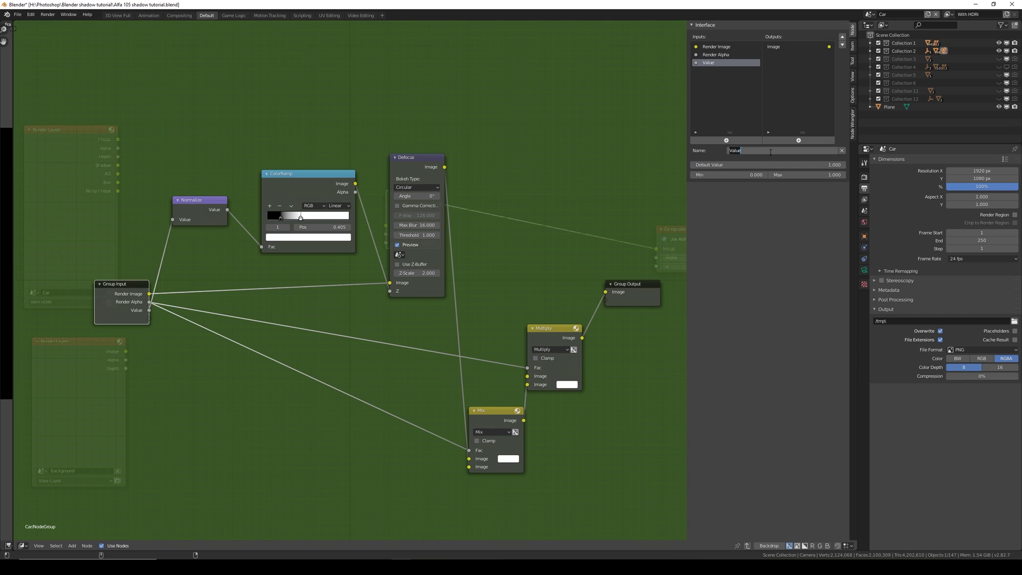
text(Depth)
key(Return)
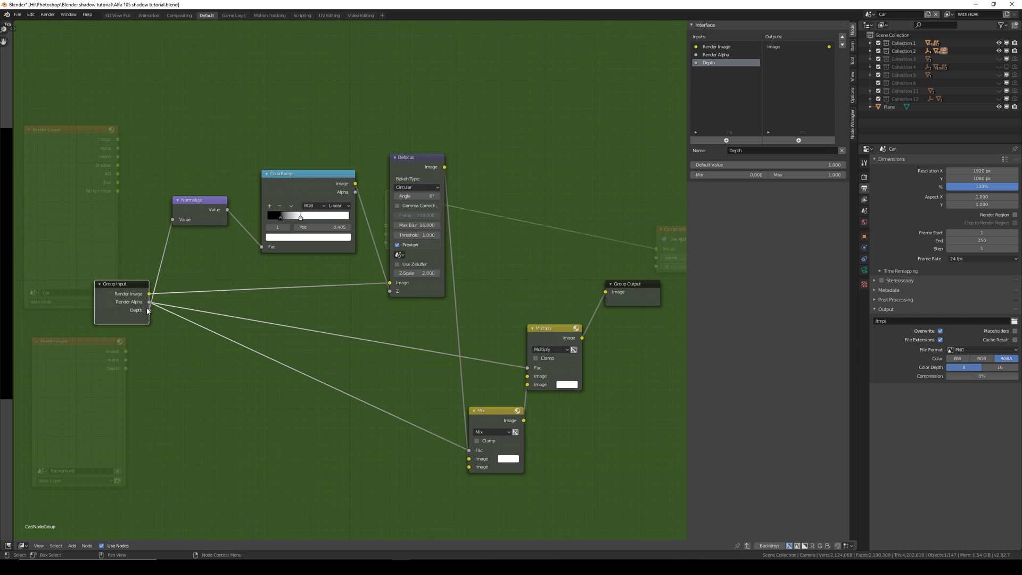
Link a new group input to the Multiply node's second Image socket and rename it Render AO
drag(150, 317, 530, 390)
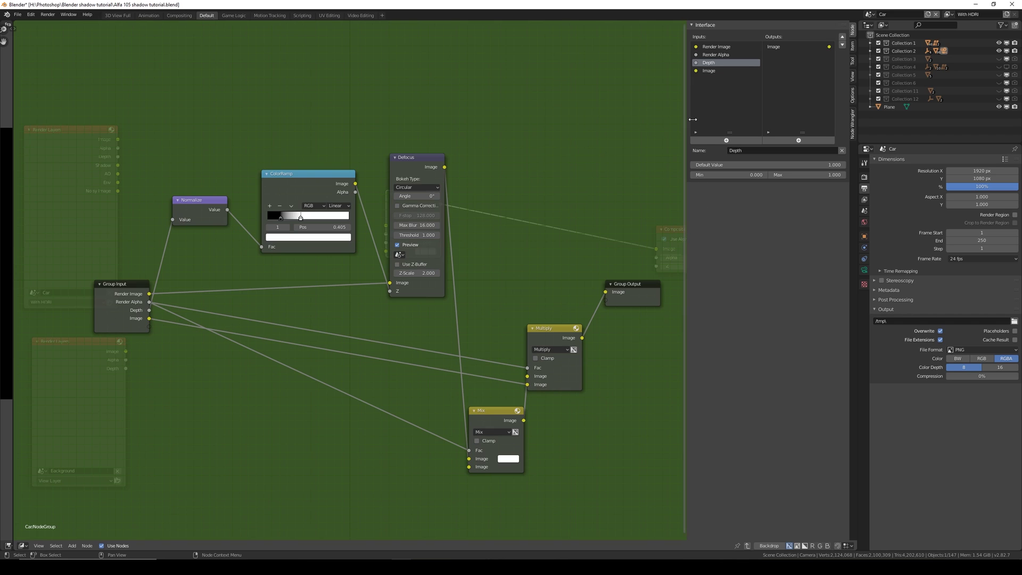
click(709, 71)
click(751, 150)
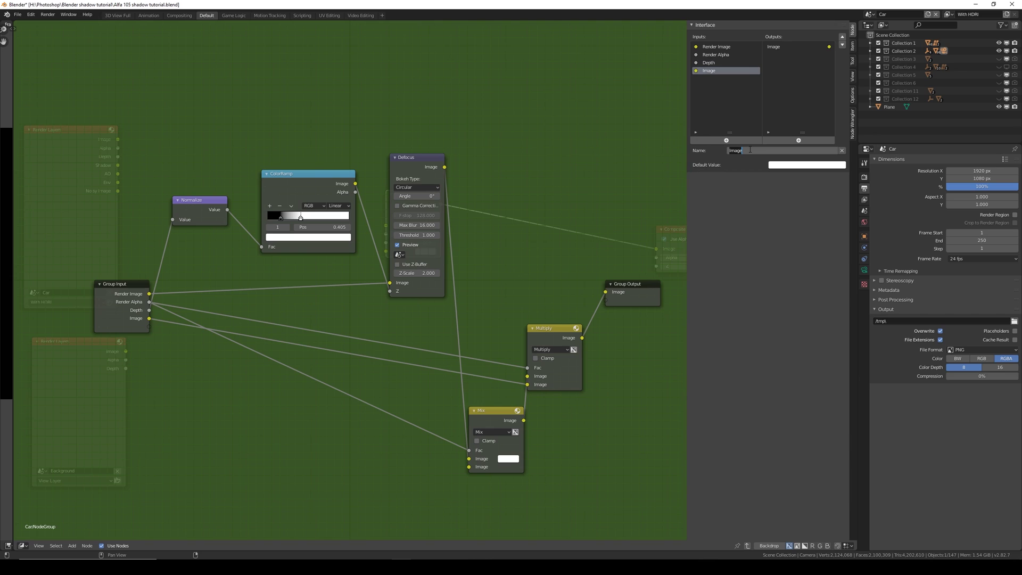
text(Render AO)
key(Return)
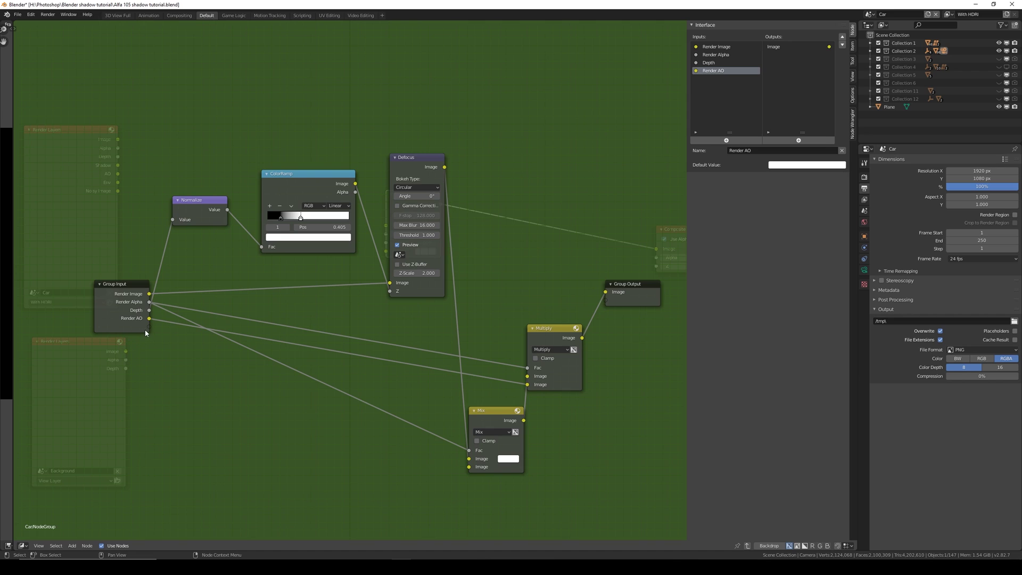
Link a new group input to the Mix node's first Image socket and rename it Environment Image
drag(150, 329, 470, 460)
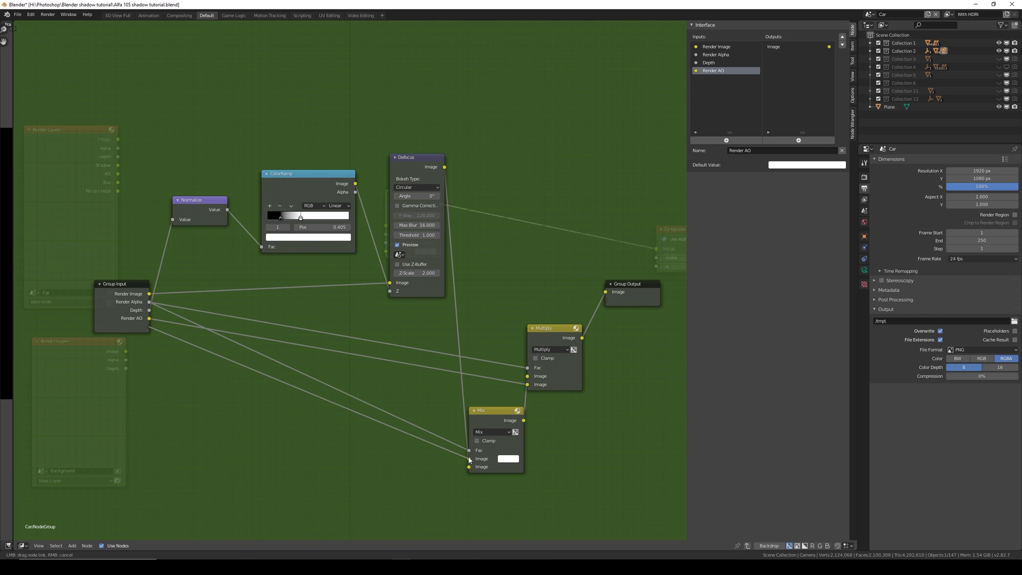
drag(470, 460, 469, 460)
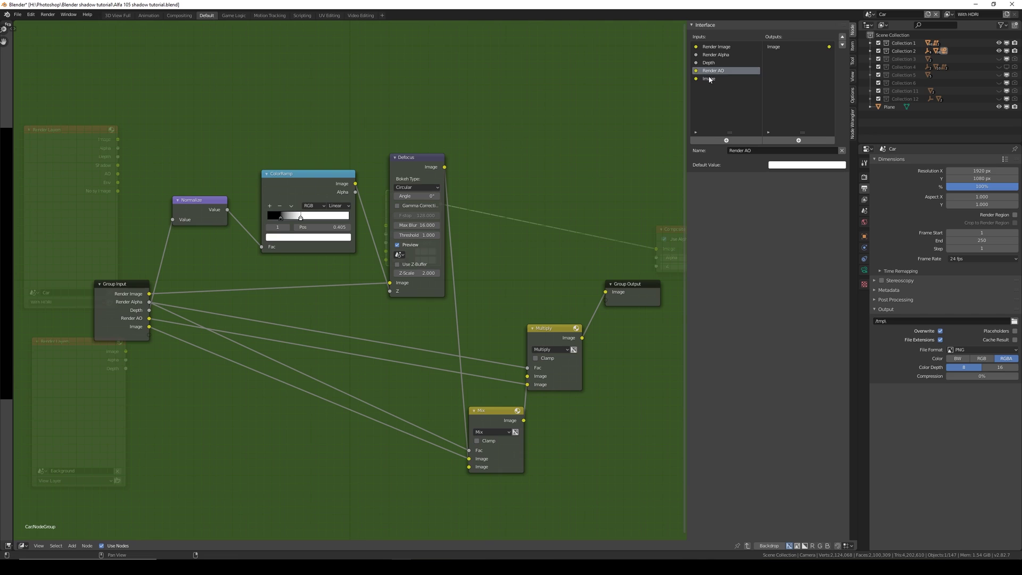
click(747, 152)
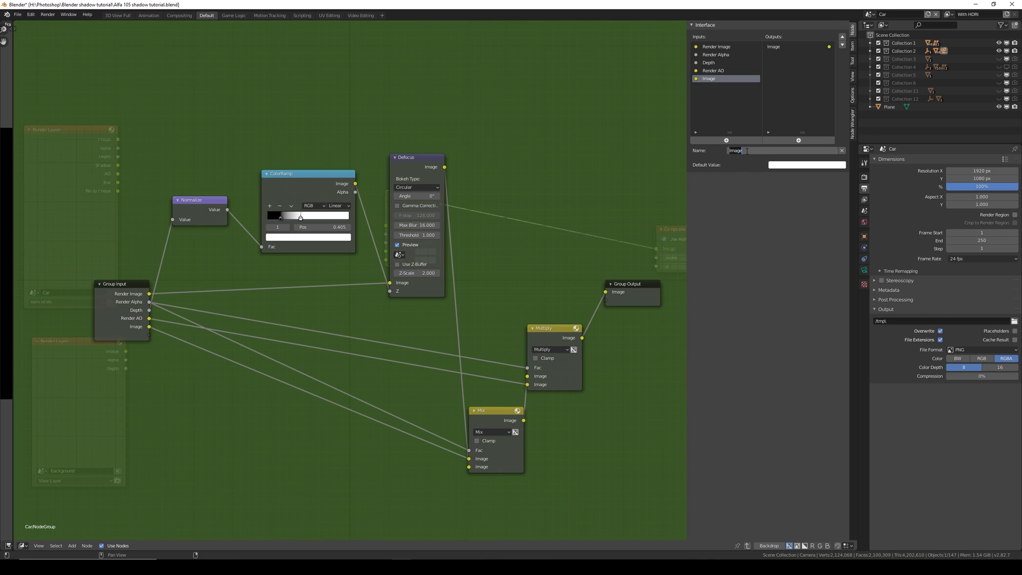
text(Environment IM)
key(Return)
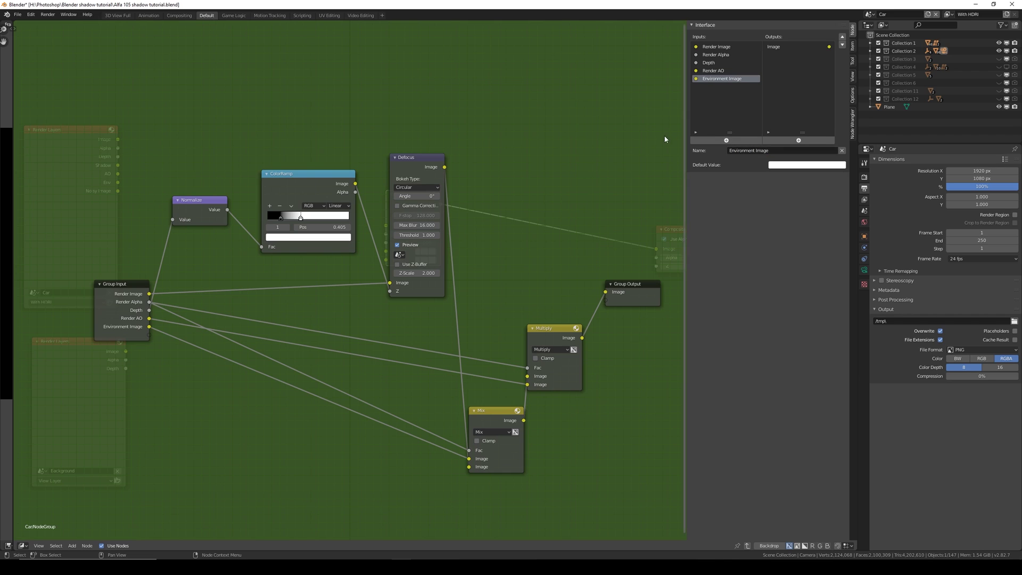
Hide the group's interface settings, leave group editing, and reposition and widen the group node so its input names are readable
key(n)
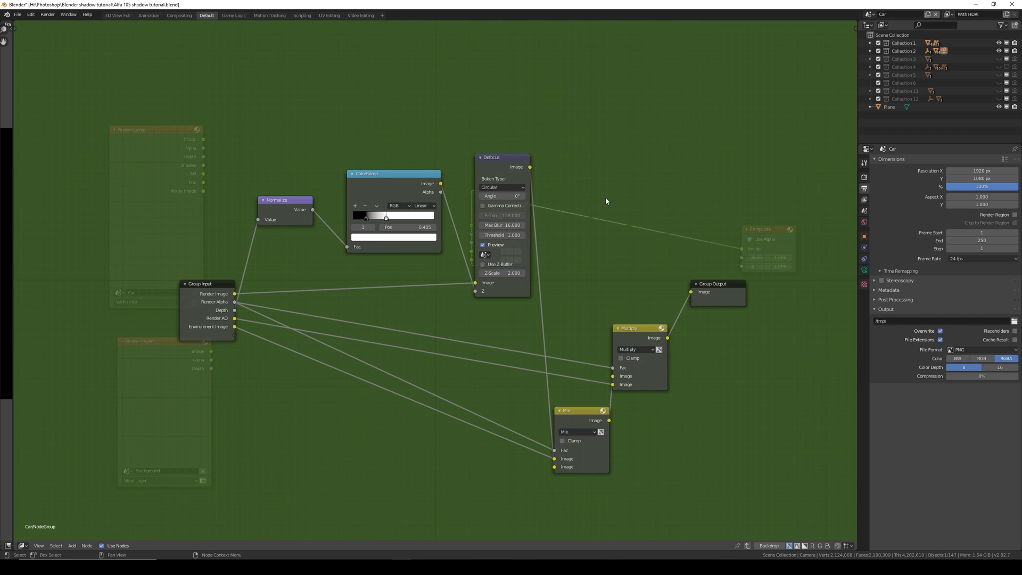
key(Tab)
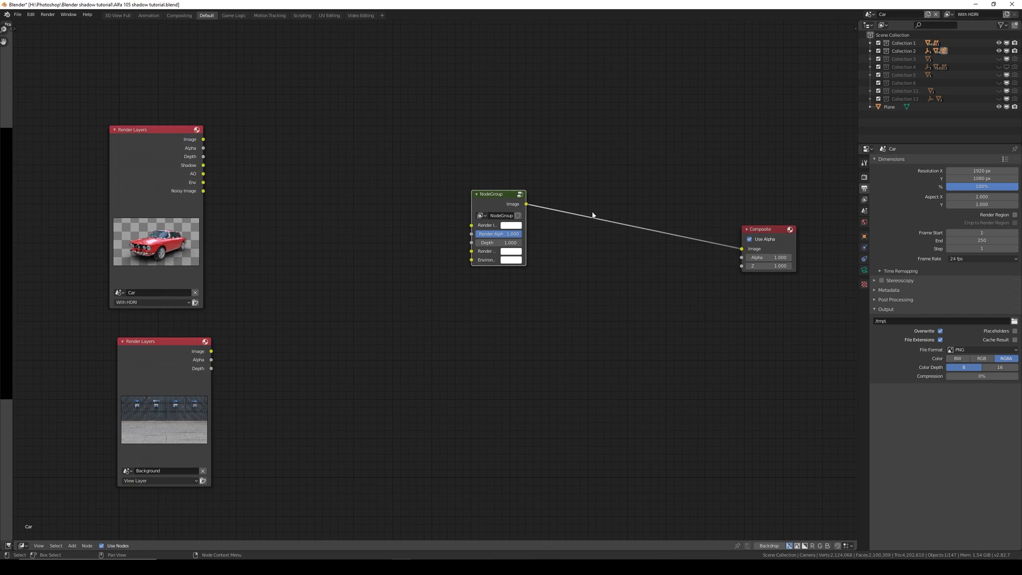
drag(500, 196, 479, 209)
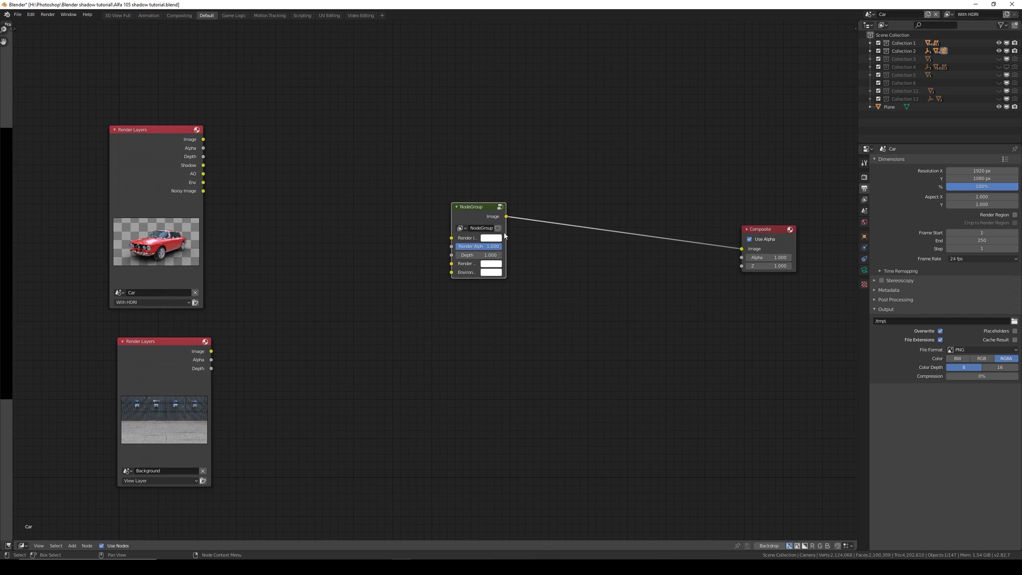
drag(505, 241, 603, 241)
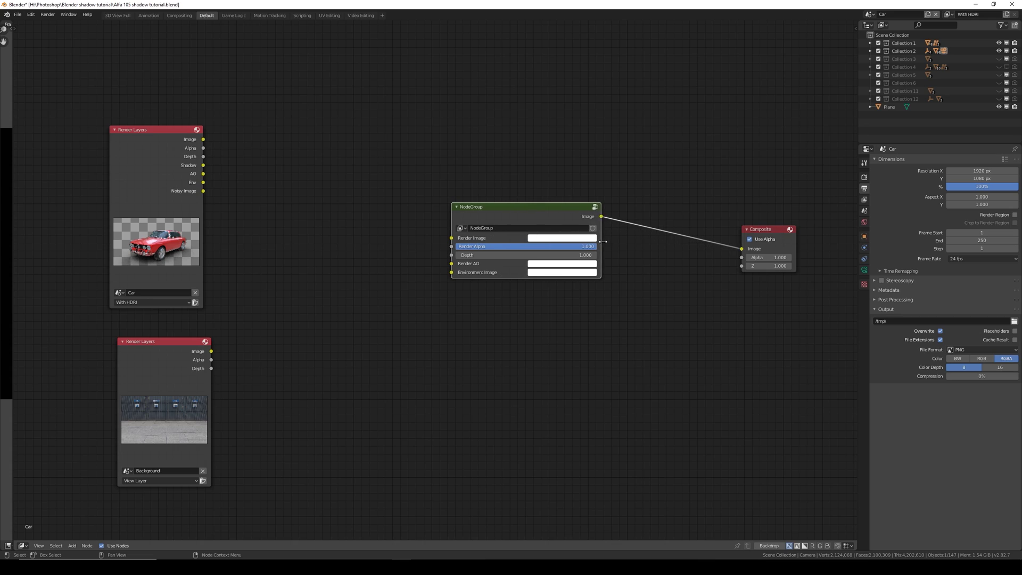
Rename the node group as Final Render Composite
click(498, 230)
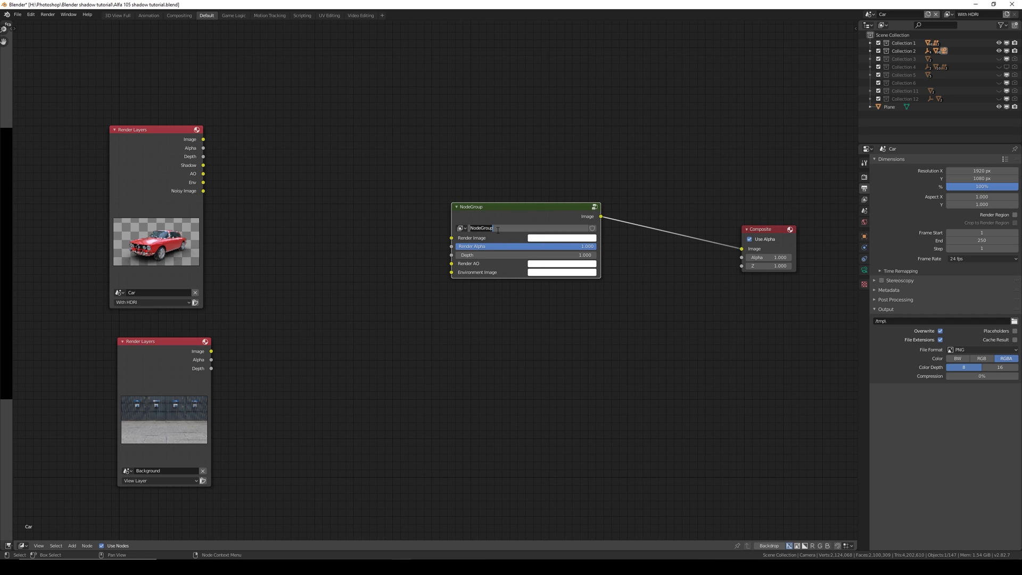
text(Final Render Composite)
key(Return)
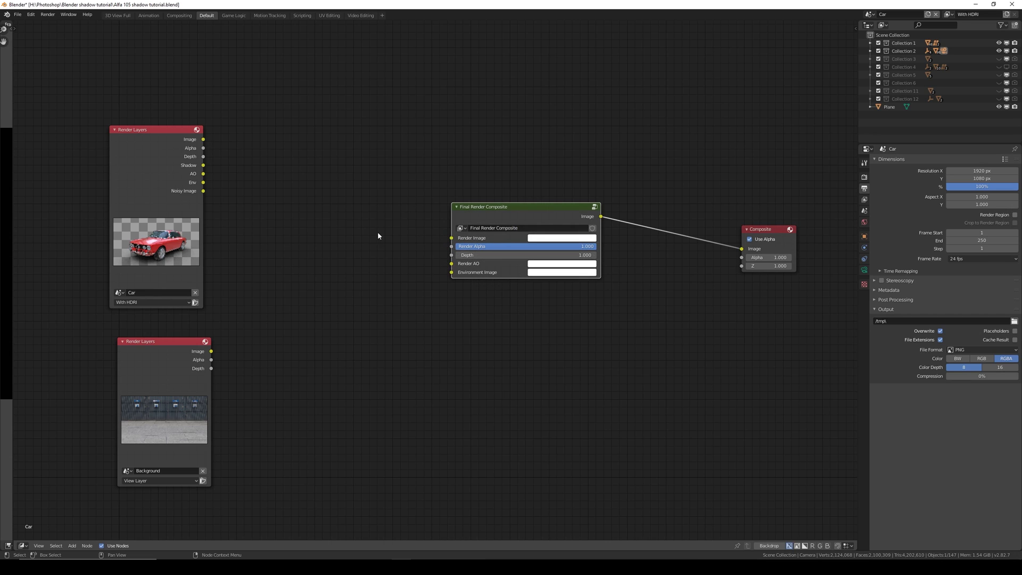
Link the car layer's Image, Alpha, Depth and AO to the matching group inputs, and the background layer's Image to Environment Image
drag(203, 139, 453, 239)
drag(203, 148, 451, 255)
drag(439, 264, 451, 263)
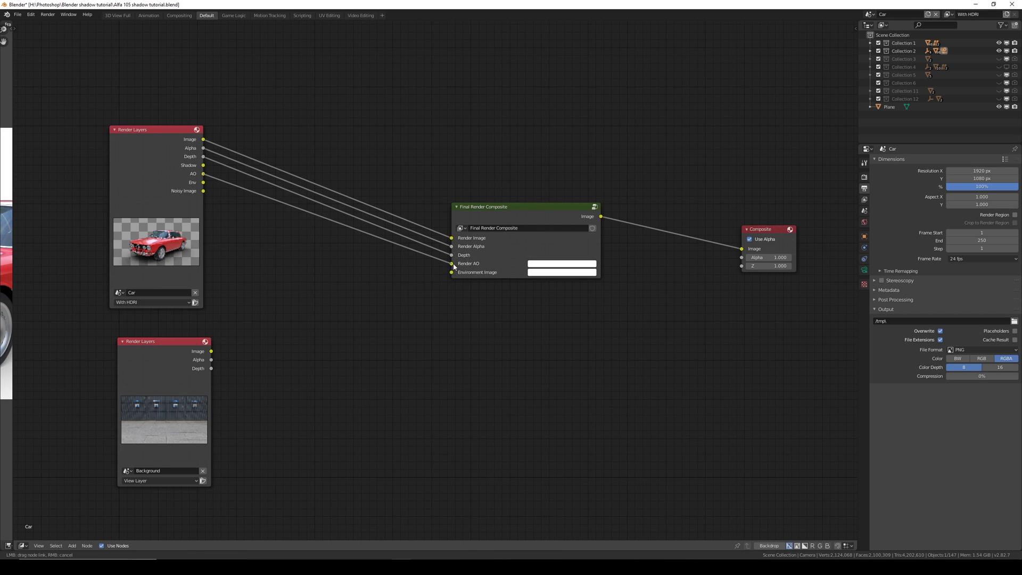
drag(213, 351, 452, 272)
Enlarge the render result area beside the node editor and save the file
scroll(435, 277, down, 3)
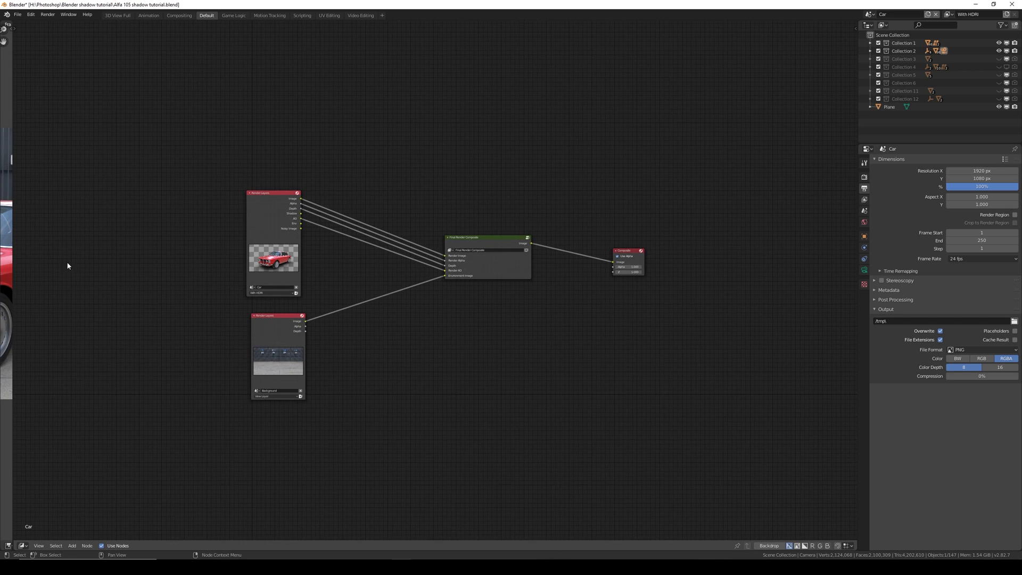
drag(13, 268, 467, 274)
middle_drag(758, 303, 742, 300)
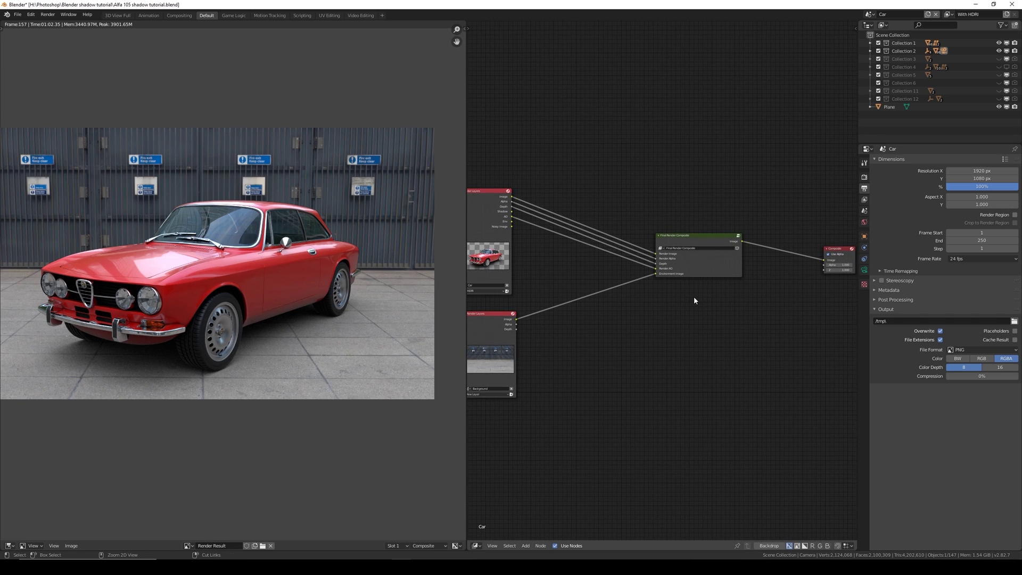
key(ctrl+s)
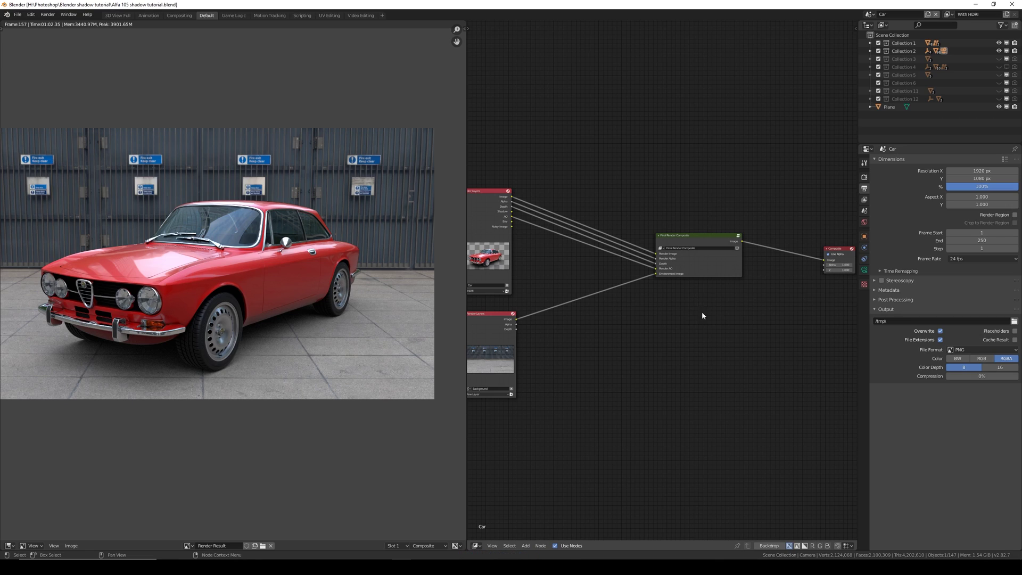
Create a new General file and split its 3D viewport to add a Compositor area beside it
key(ctrl+n)
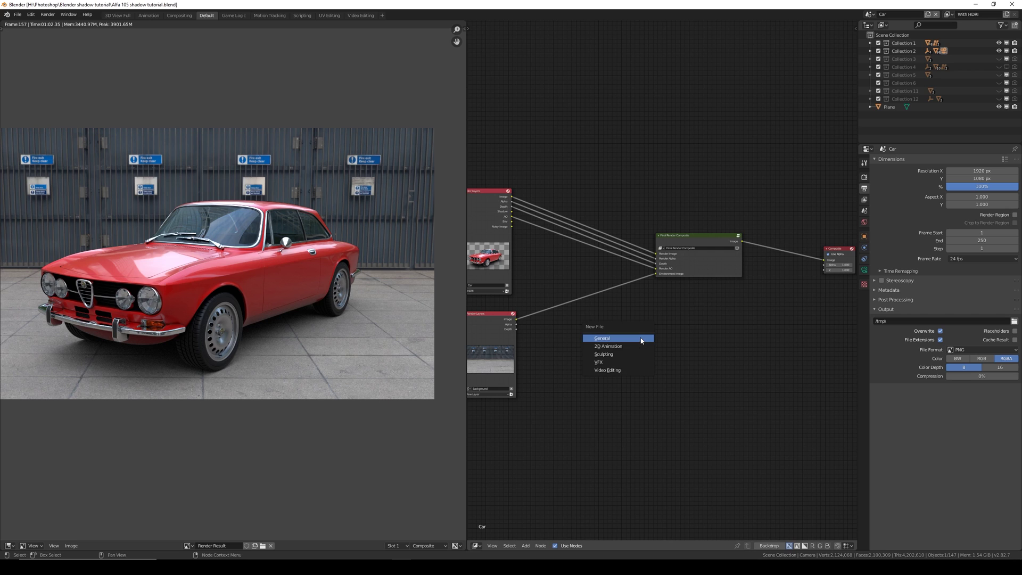
click(641, 341)
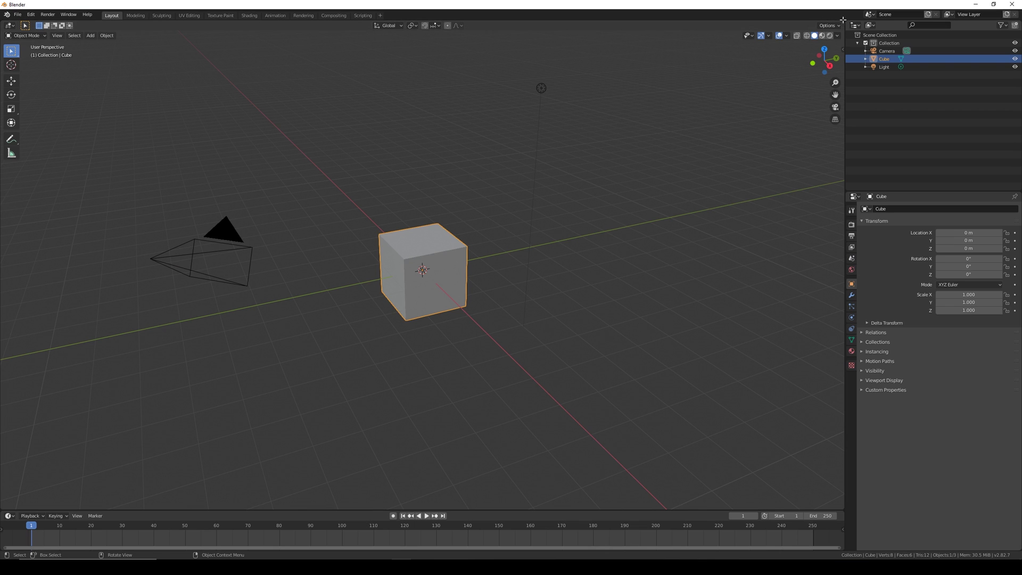
drag(829, 25, 519, 160)
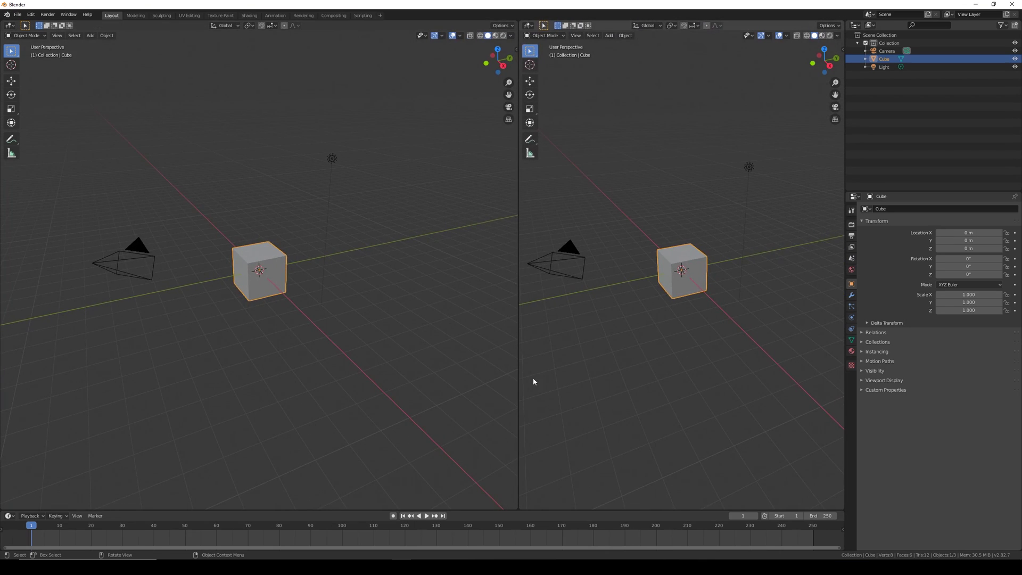
click(528, 26)
click(552, 89)
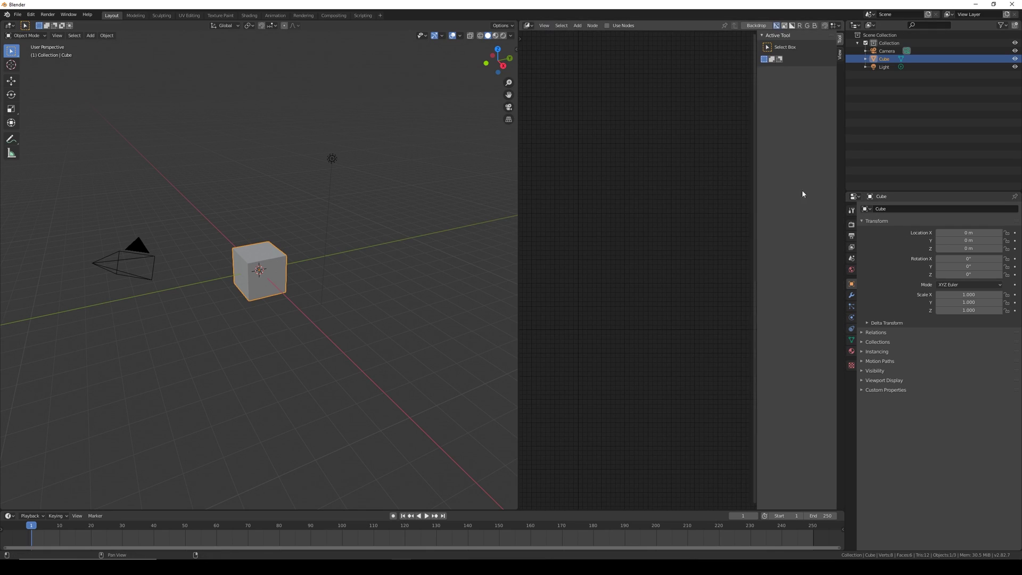
Set the new scene's render engine to Cycles
click(851, 226)
click(951, 208)
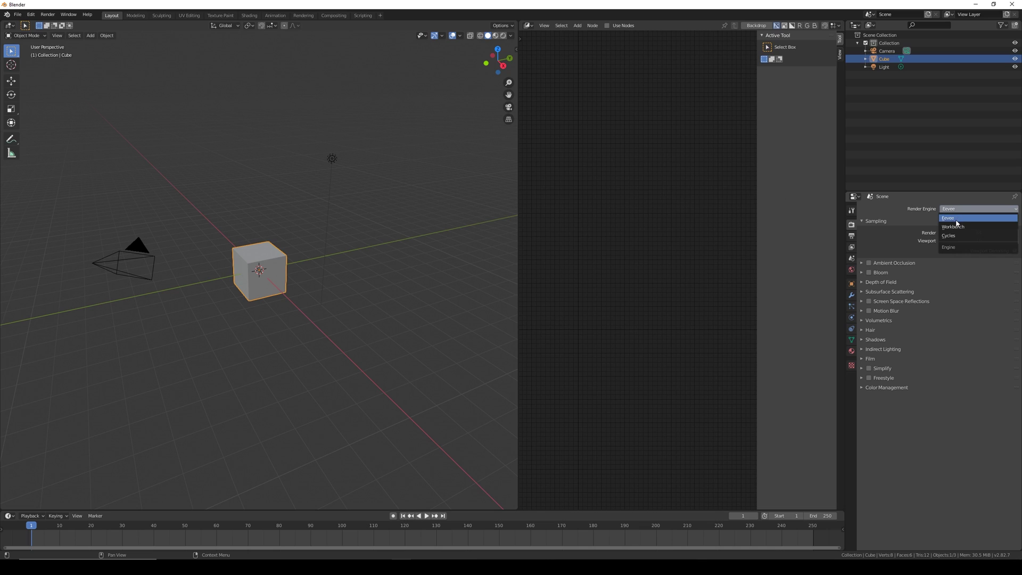
click(952, 236)
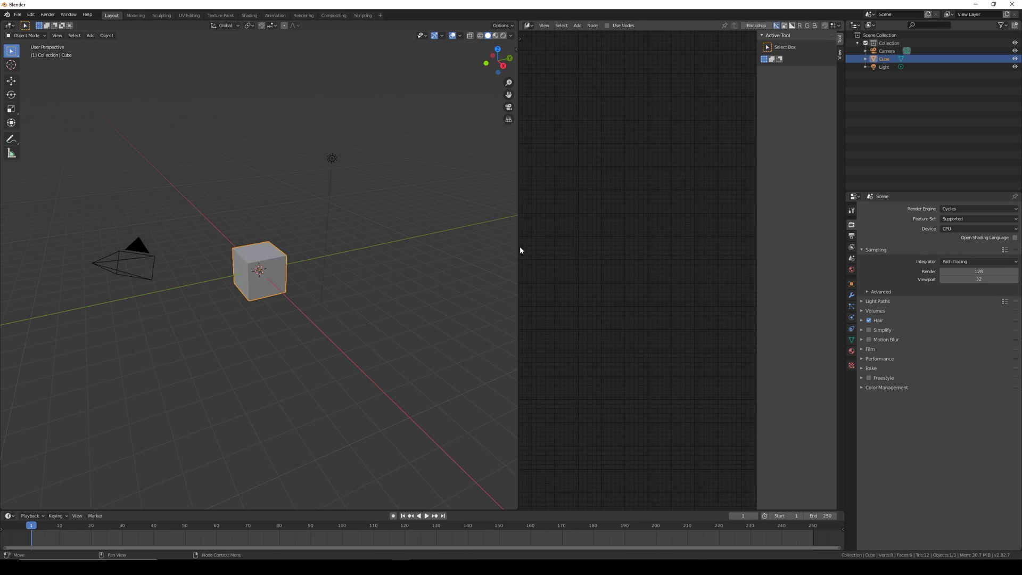
Widen the compositor area, enable Use Nodes, and space the Render Layers and Composite nodes well apart
drag(518, 246, 392, 246)
click(481, 25)
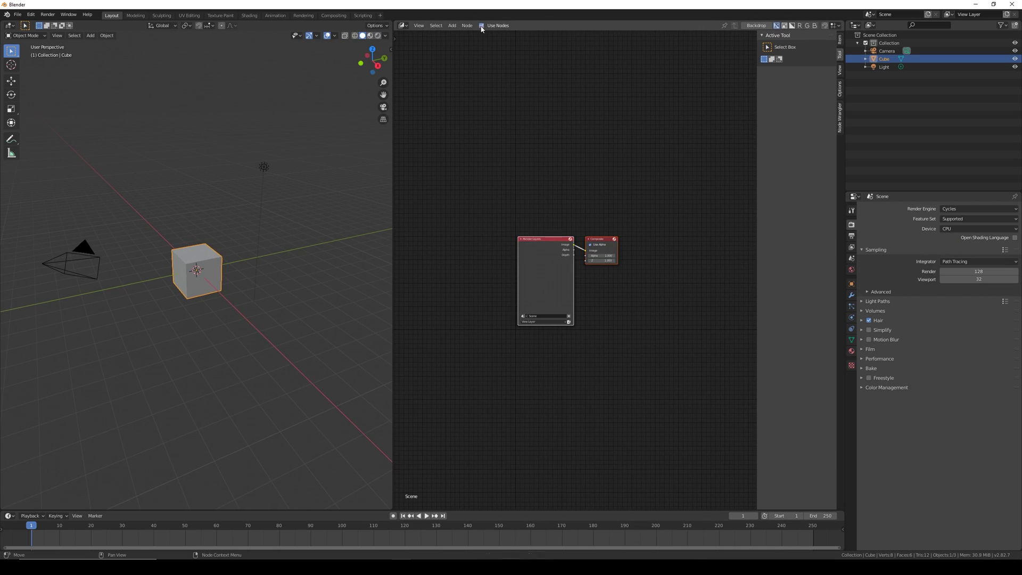
drag(538, 245, 457, 239)
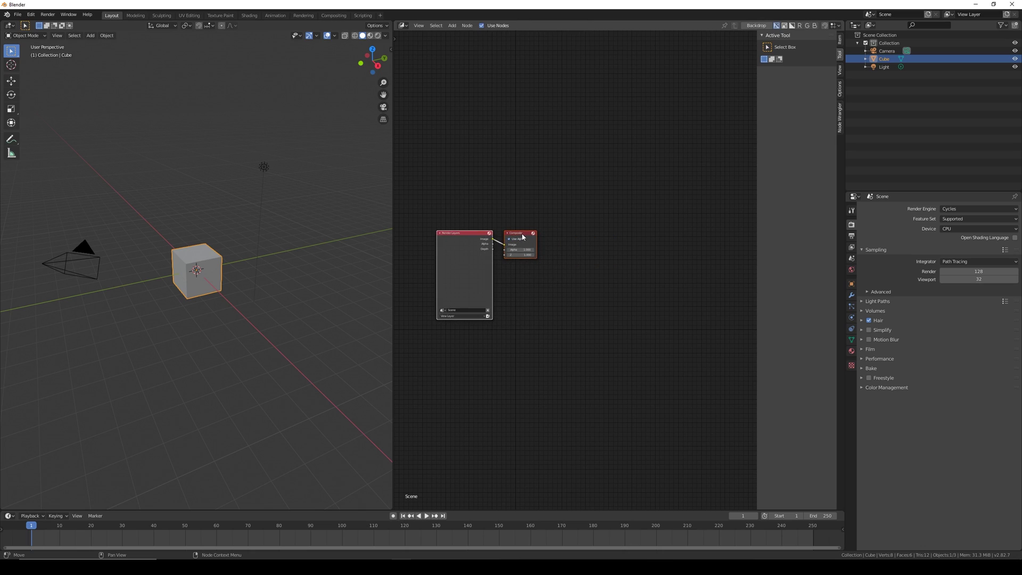
click(524, 238)
drag(523, 237, 652, 236)
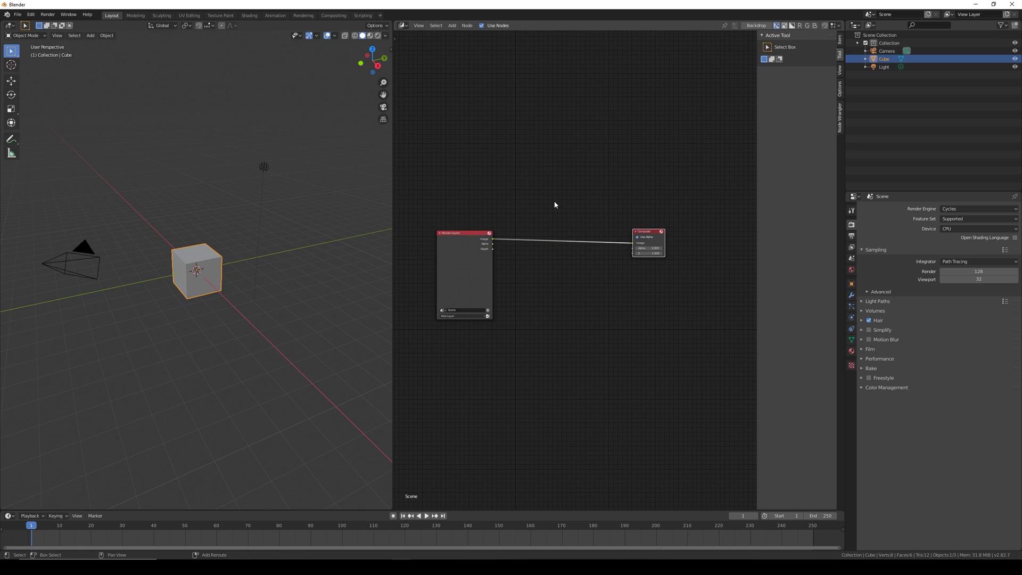
Append the Final Render Composite node tree from Alfa 105 shadow tutorial.blend in the Blender shadow tutorial folder
click(17, 15)
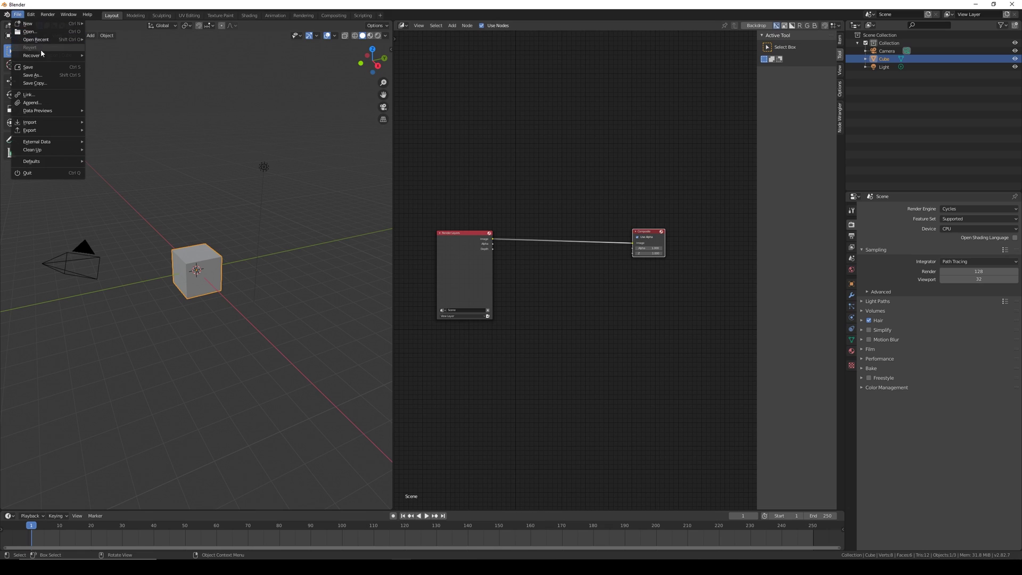
mouse_move(43, 57)
click(33, 103)
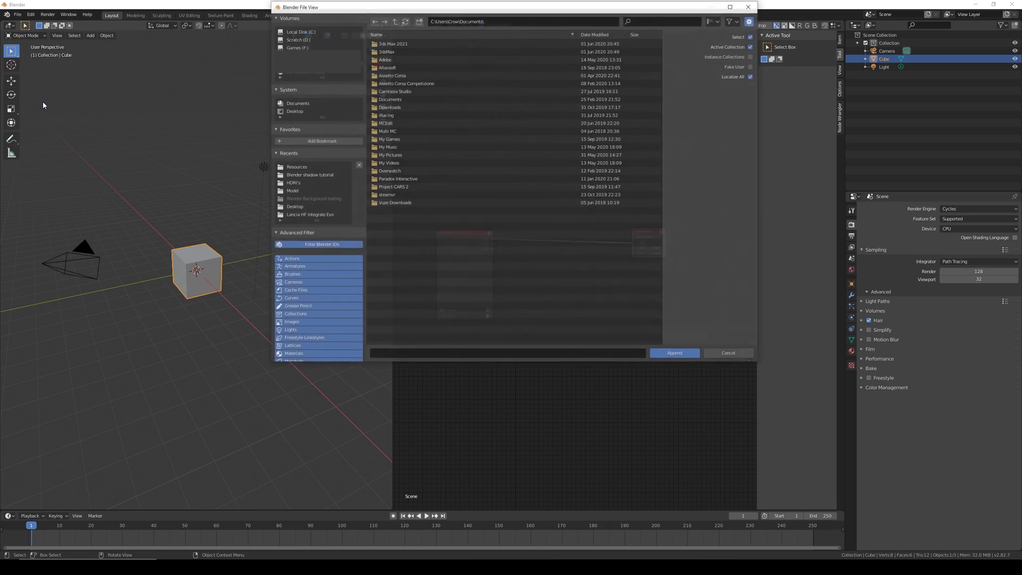
click(299, 167)
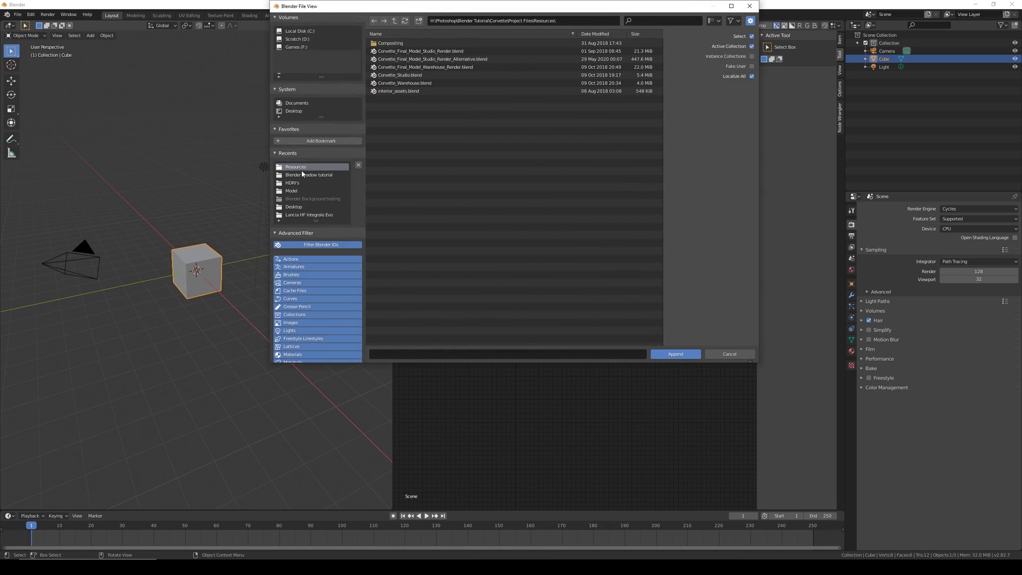
click(316, 175)
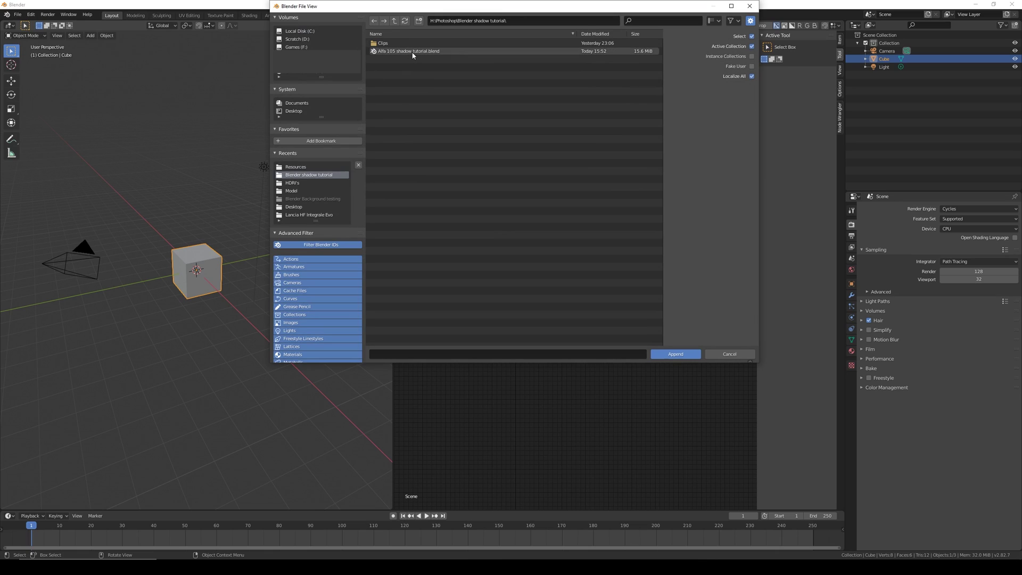
double_click(442, 51)
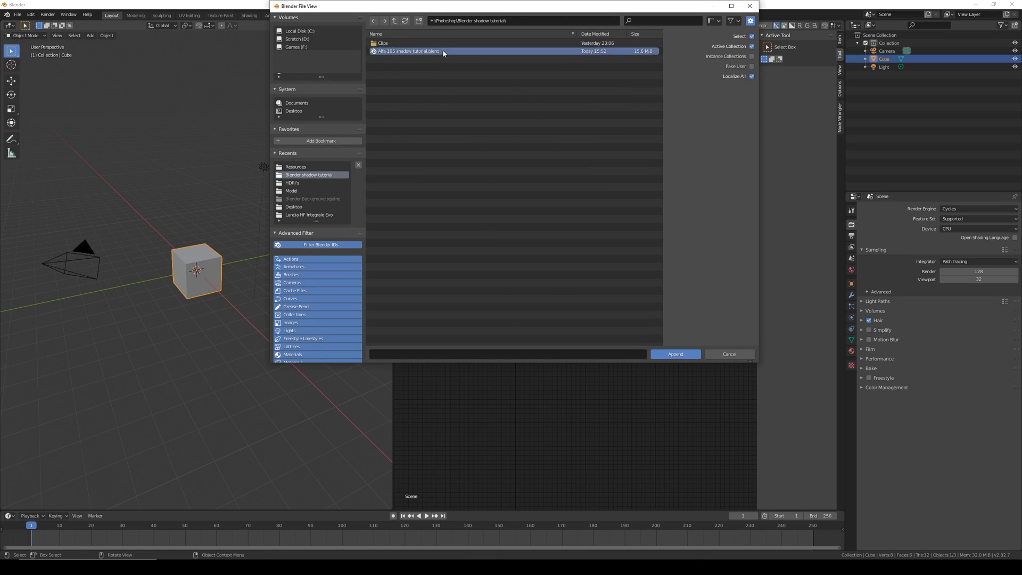
double_click(395, 107)
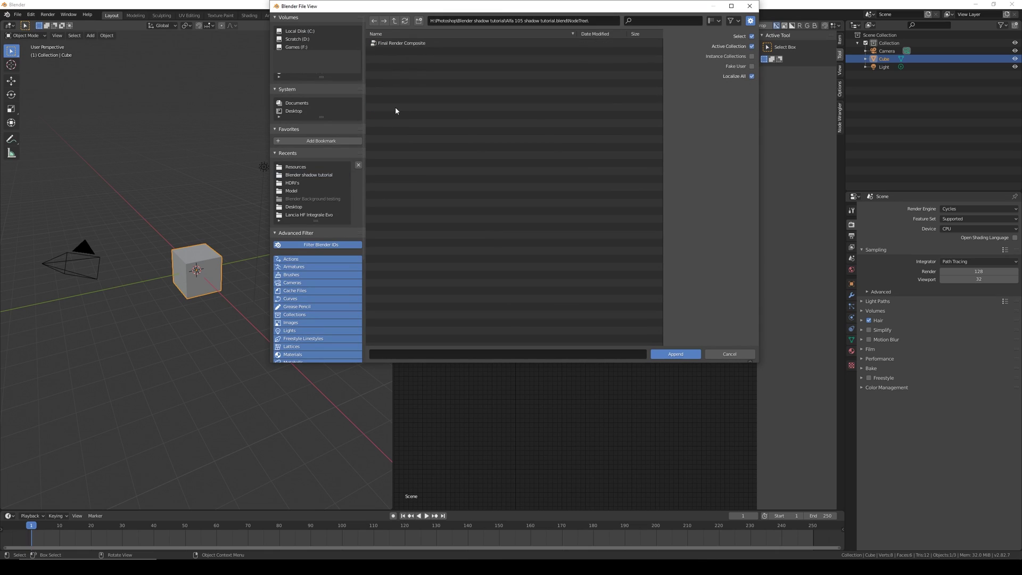
double_click(416, 44)
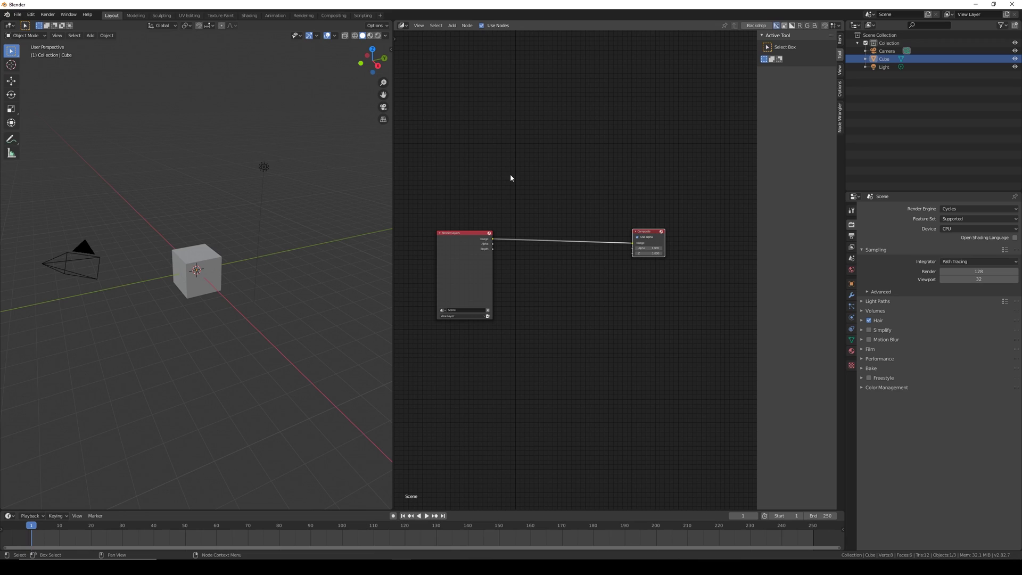
Insert the Final Render Composite group on the link between Render Layers and Composite, and widen it so its input names are readable
key(shift+a)
mouse_move(525, 174)
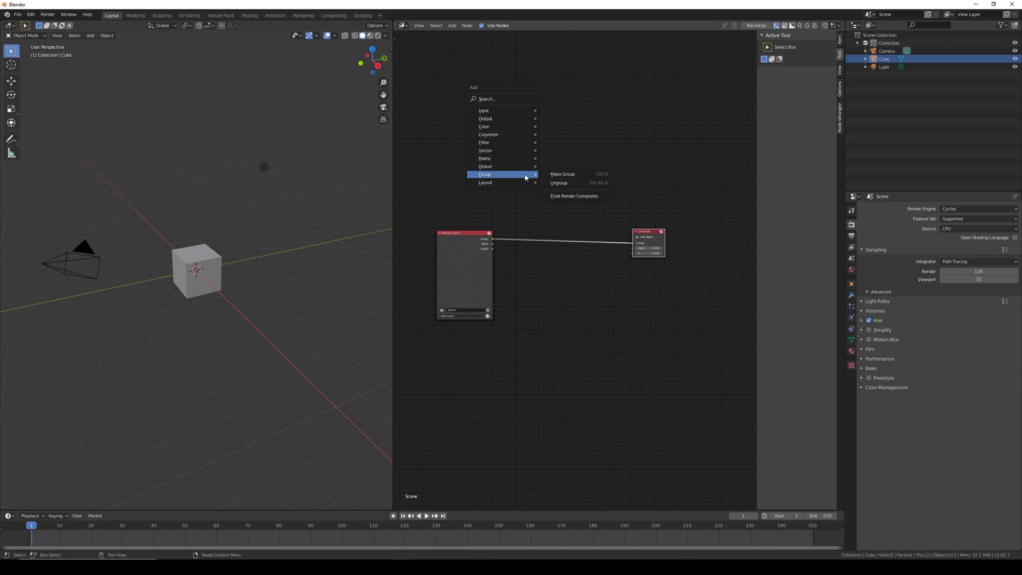
click(571, 197)
click(599, 225)
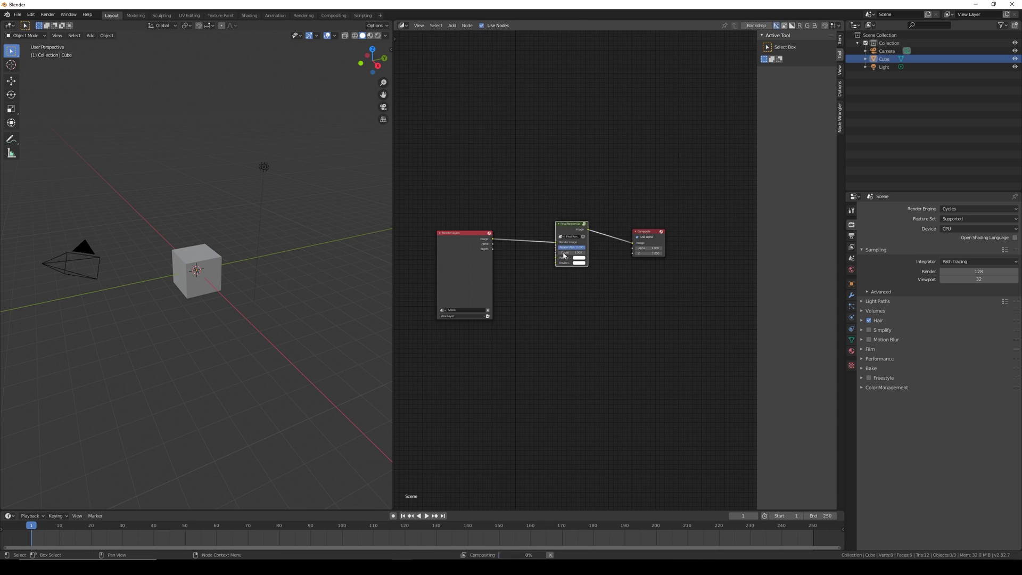
scroll(604, 229, up, 4)
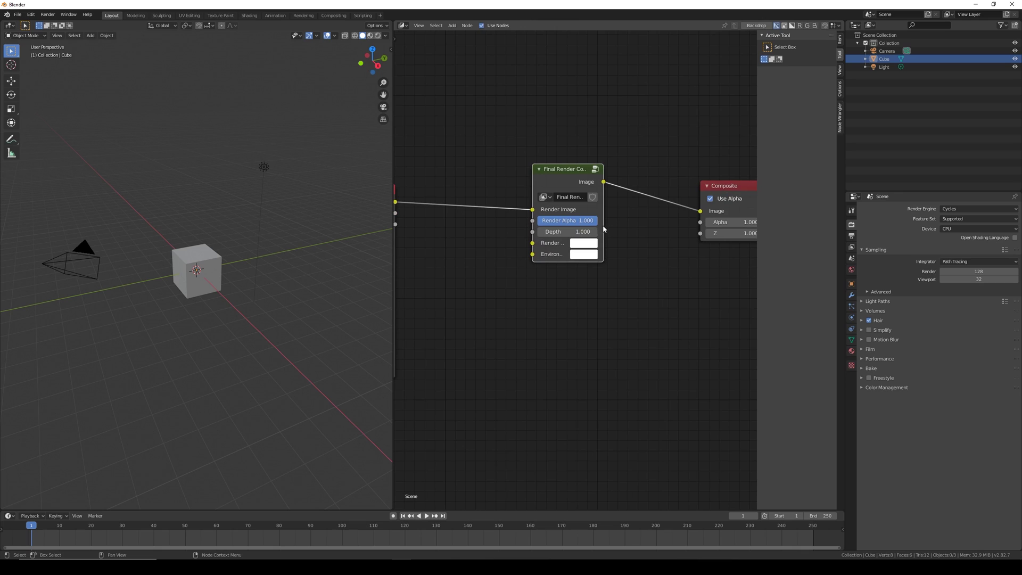
drag(603, 229, 665, 230)
scroll(607, 240, down, 2)
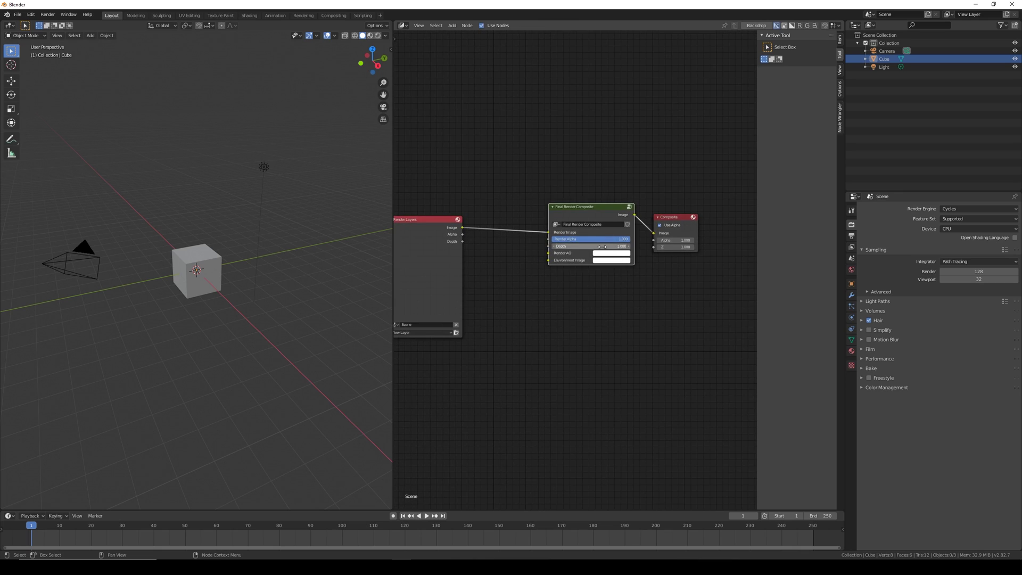